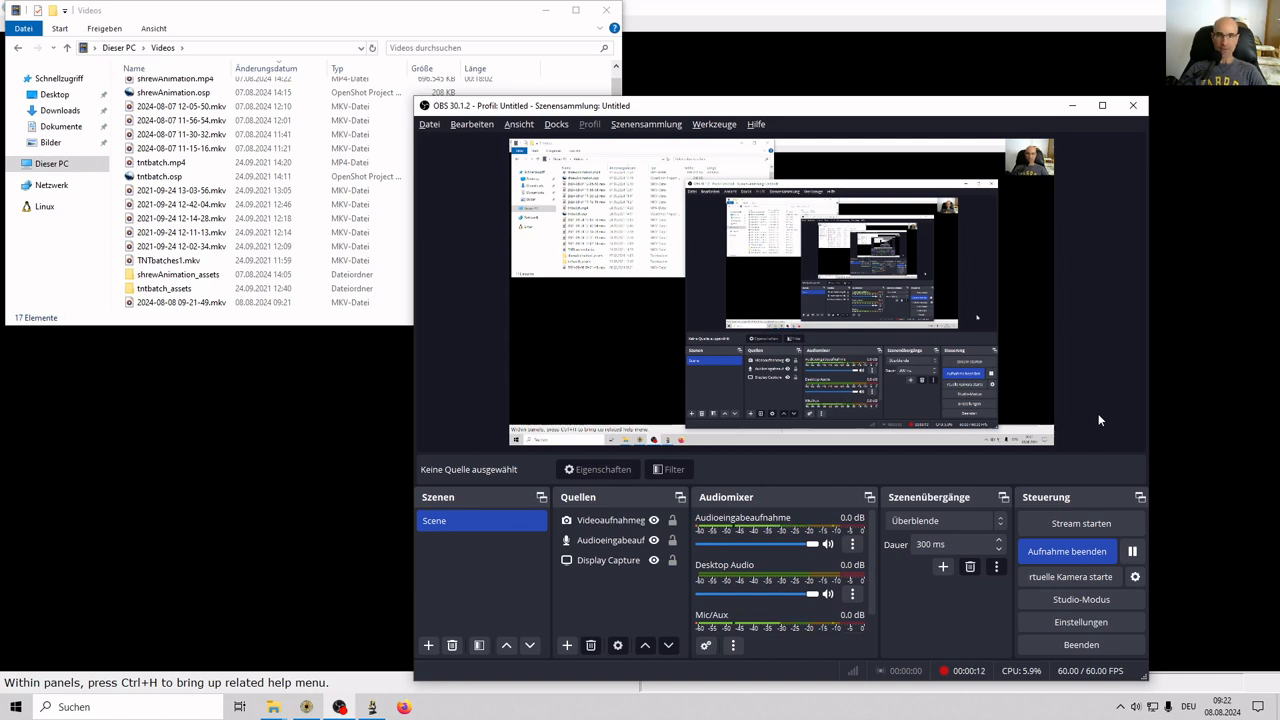
# Switch from OBS past Drishti to the Explorer window showing the Sorex_monticolus_HEAD folder.
pyautogui.hotkey('alt', 'Tab')
pyautogui.hotkey('alt', 'Tab')
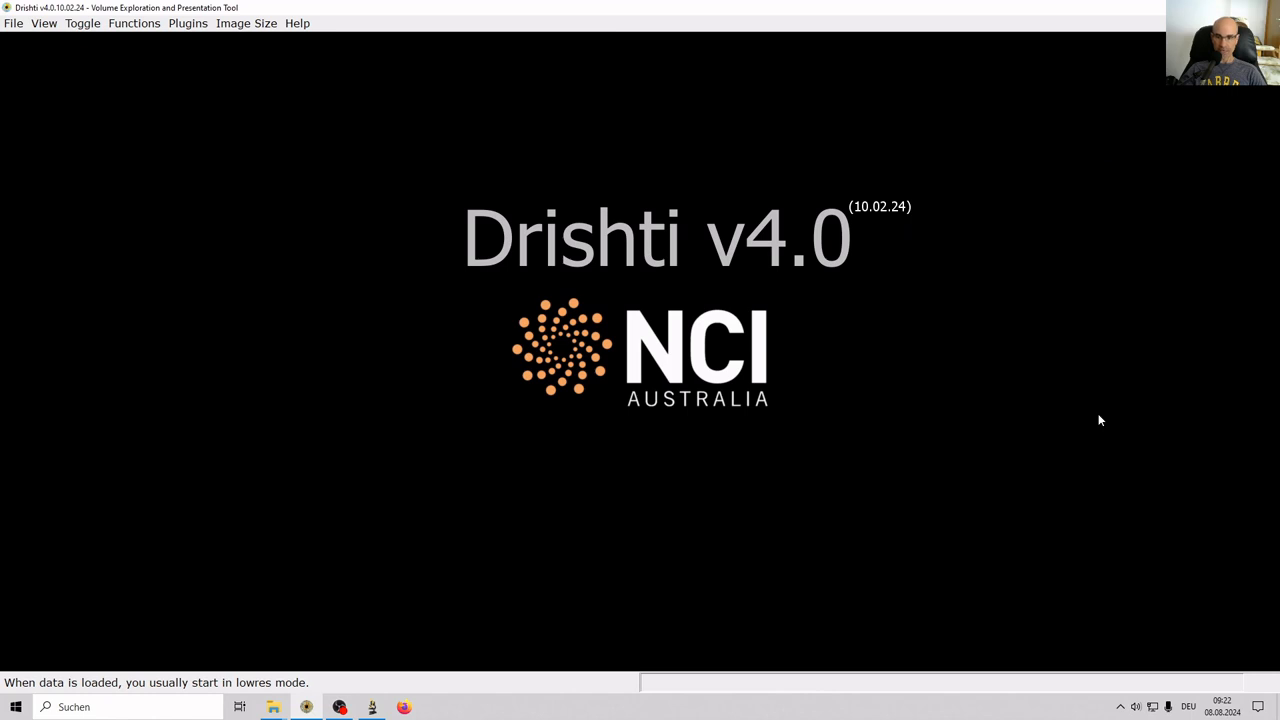
pyautogui.hotkey('alt', 'Tab')
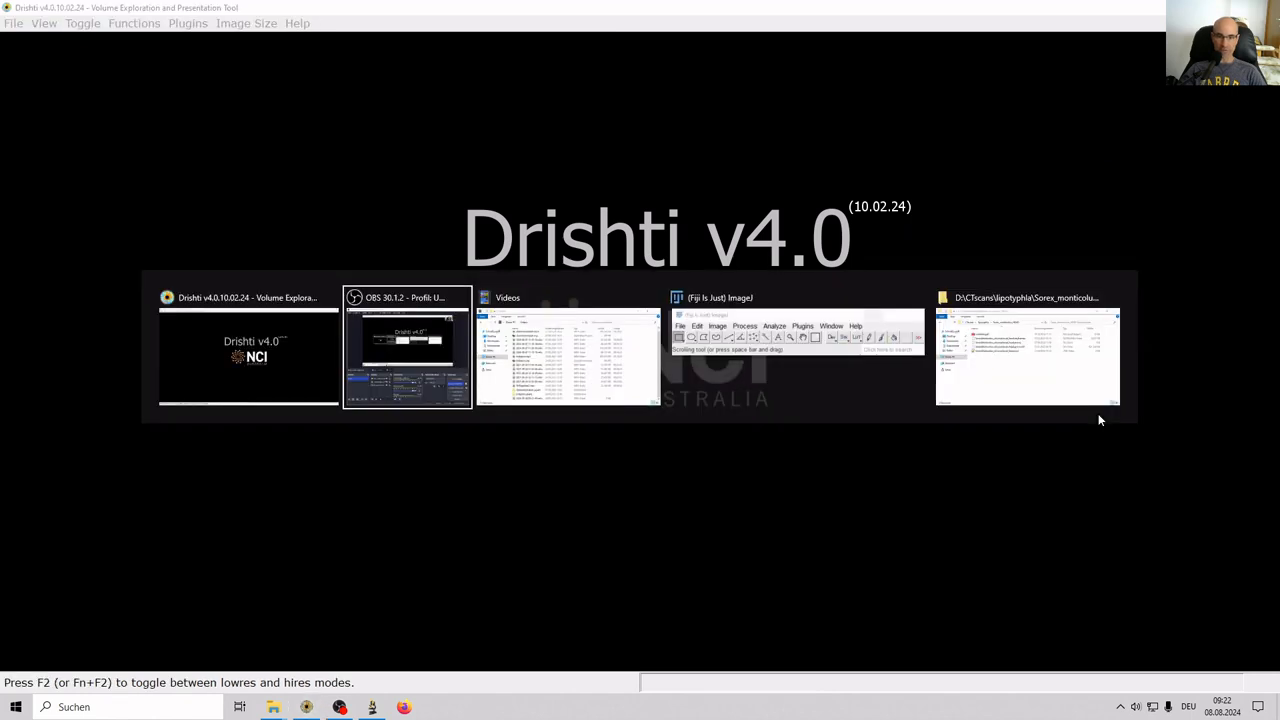
pyautogui.hotkey('alt', 'Tab')
pyautogui.hotkey('alt', 'Tab')
pyautogui.hotkey('alt', 'Tab')
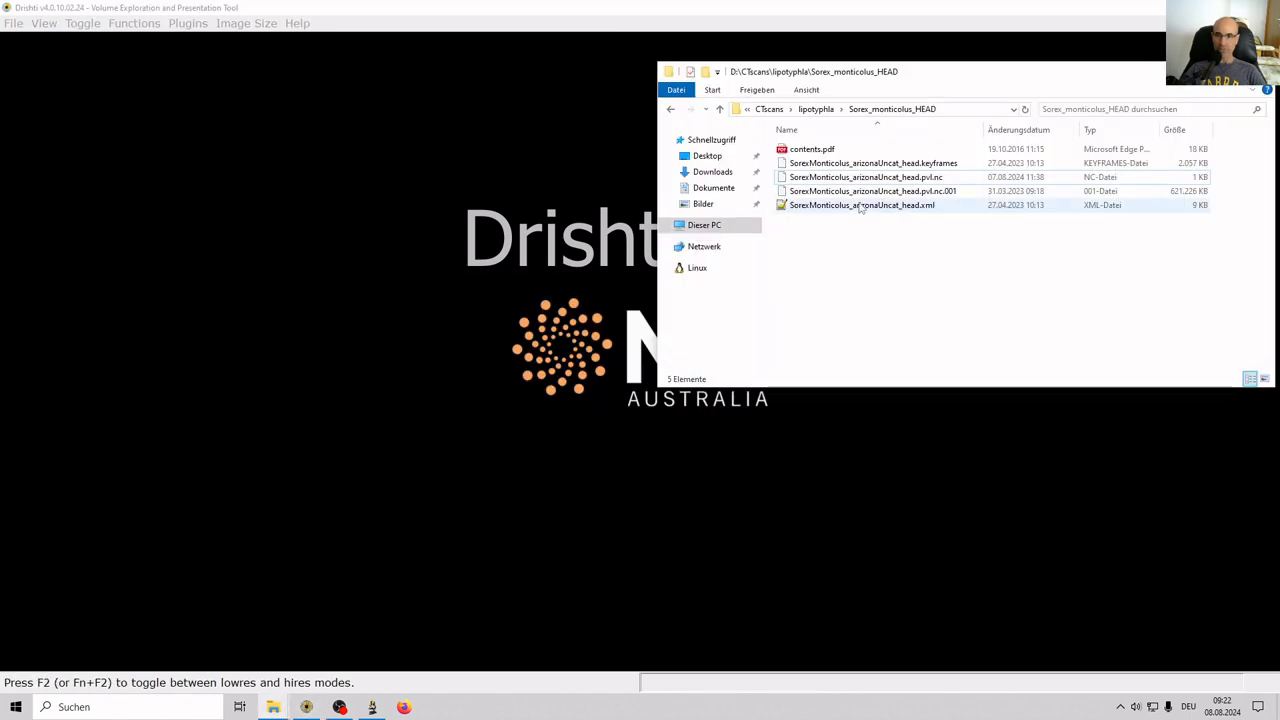
# Load the shrew head .xml scan into Drishti and nudge the top transfer-function colour point left.
pyautogui.moveTo(860, 206); pyautogui.dragTo(491, 391)
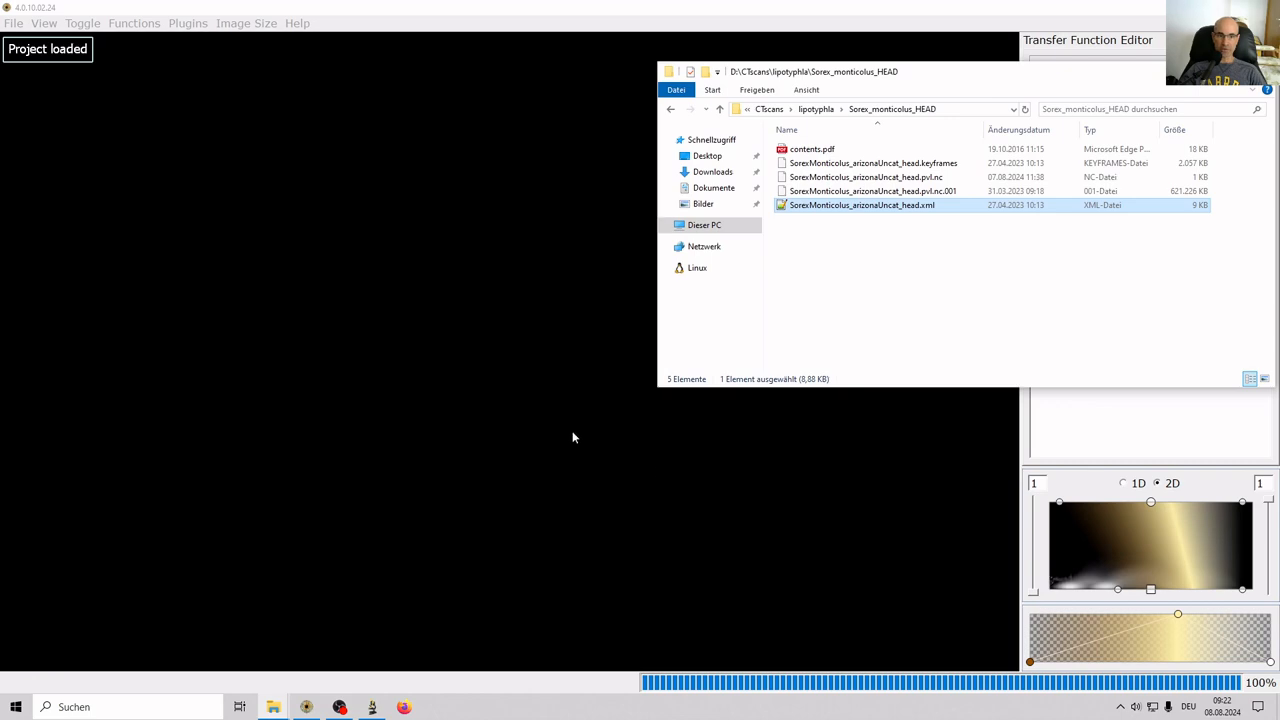
pyautogui.click(574, 437)
pyautogui.moveTo(1178, 614); pyautogui.dragTo(1175, 614)
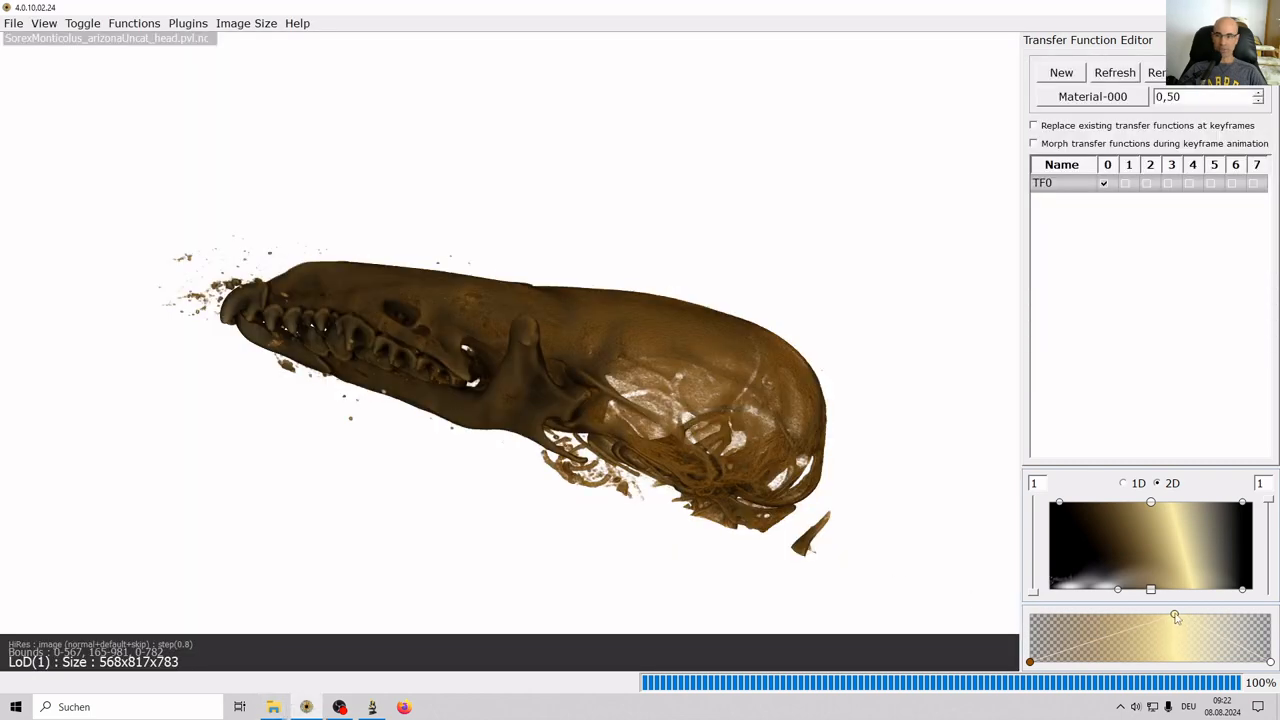
# Rotate, zoom and tilt the skull into a close side view.
pyautogui.moveTo(791, 549); pyautogui.dragTo(494, 531)
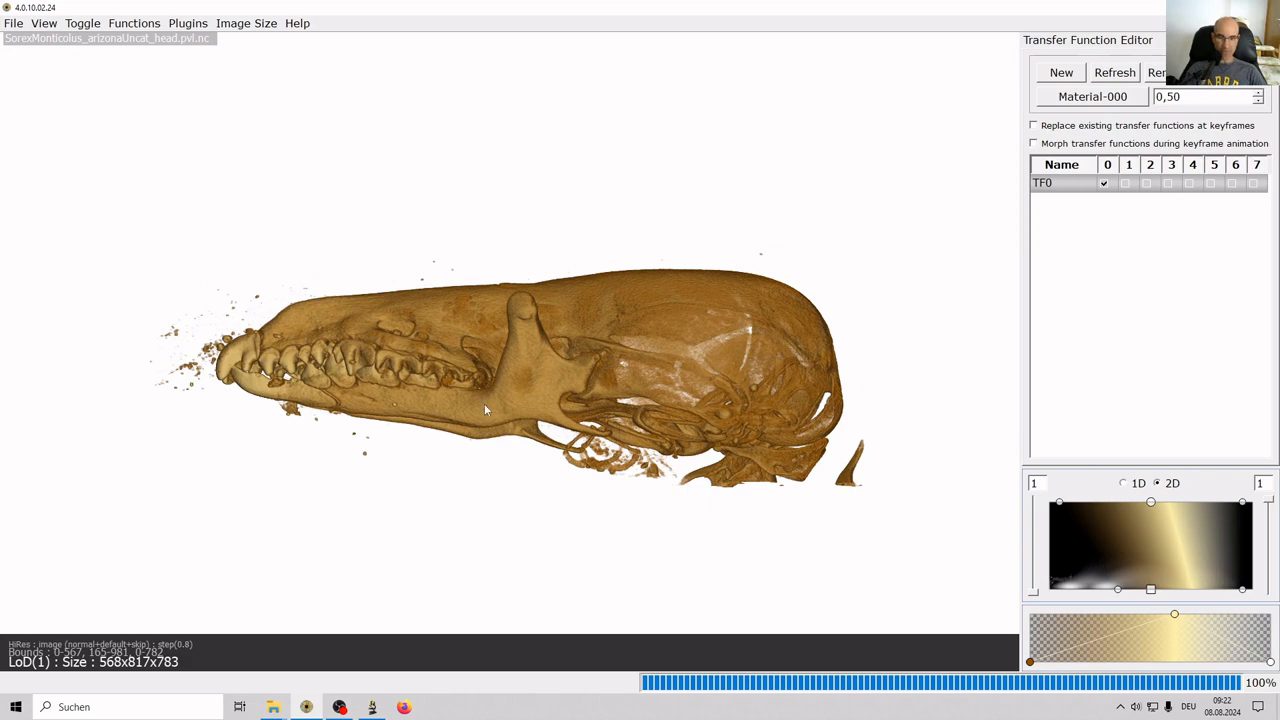
pyautogui.scroll(3, 533, 409)
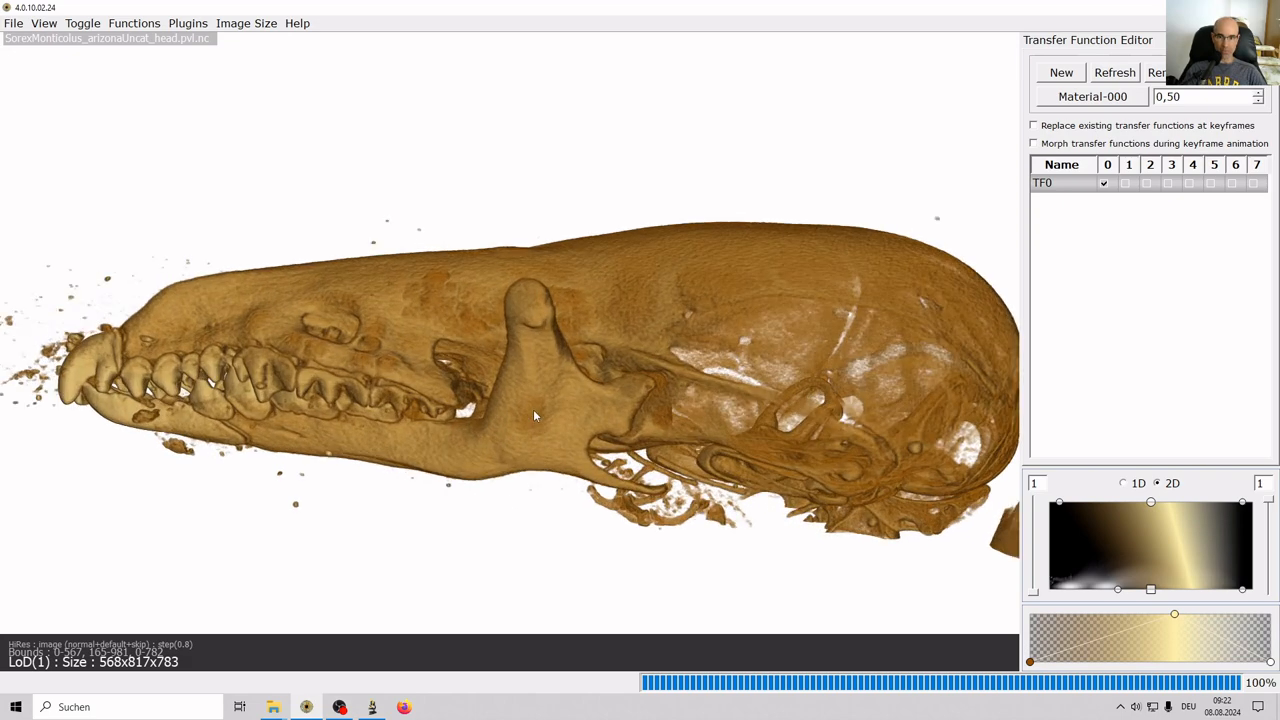
pyautogui.moveTo(533, 409); pyautogui.dragTo(681, 384)
pyautogui.moveTo(681, 384); pyautogui.dragTo(656, 338, button='right')
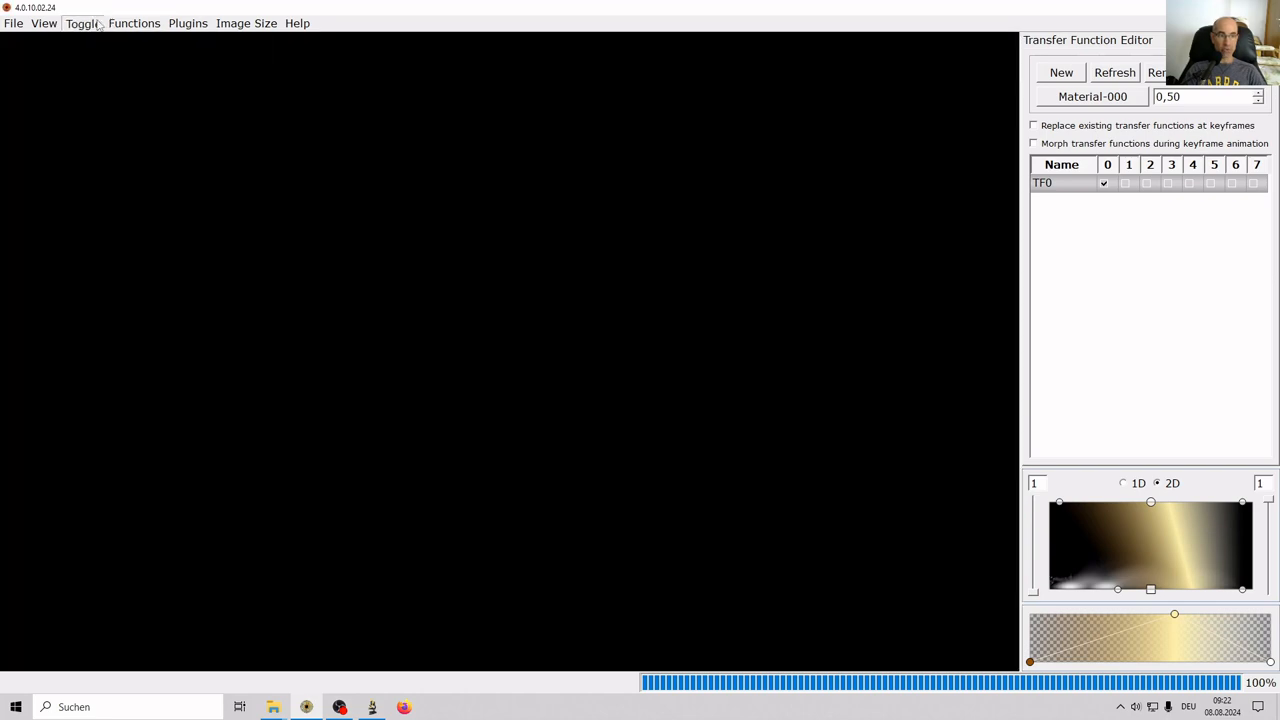
pyautogui.click(83, 23)
# Use an orthographic camera, add a 5.00 mm scale bar at lower left, and lower the snout.
pyautogui.moveTo(138, 150)
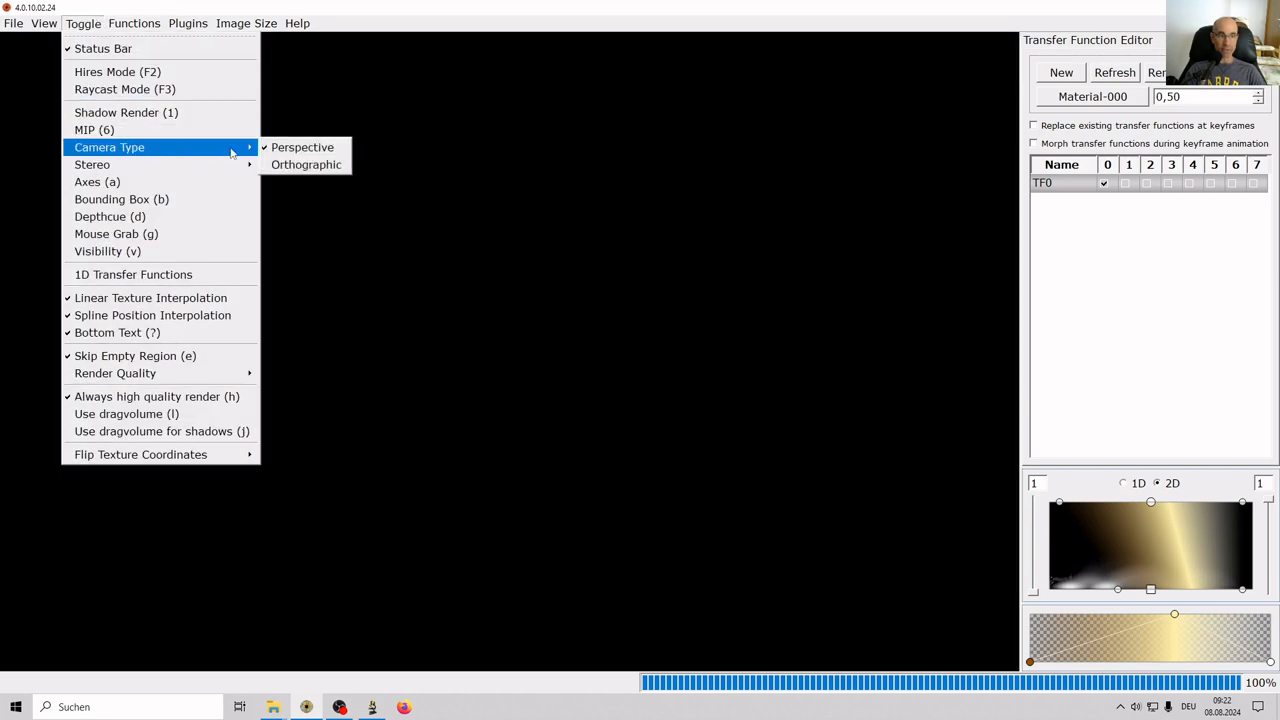
pyautogui.click(299, 167)
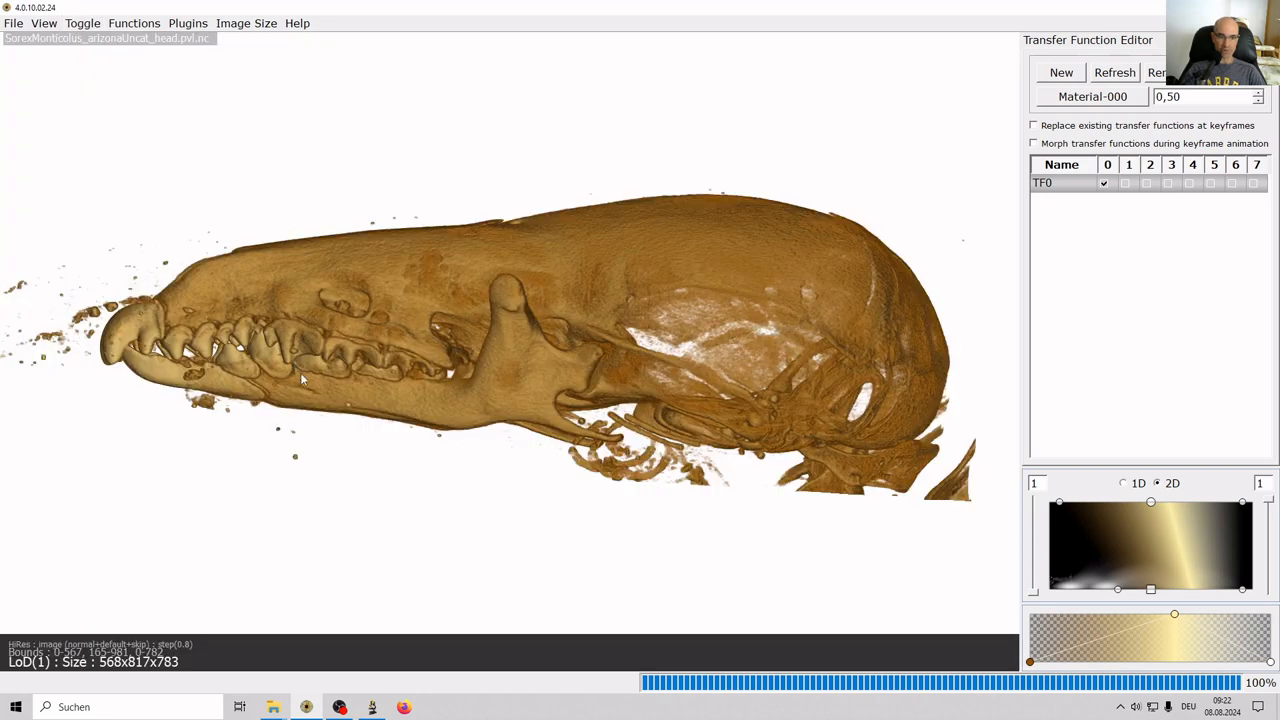
pyautogui.press('space')
pyautogui.write('scalebar 5')
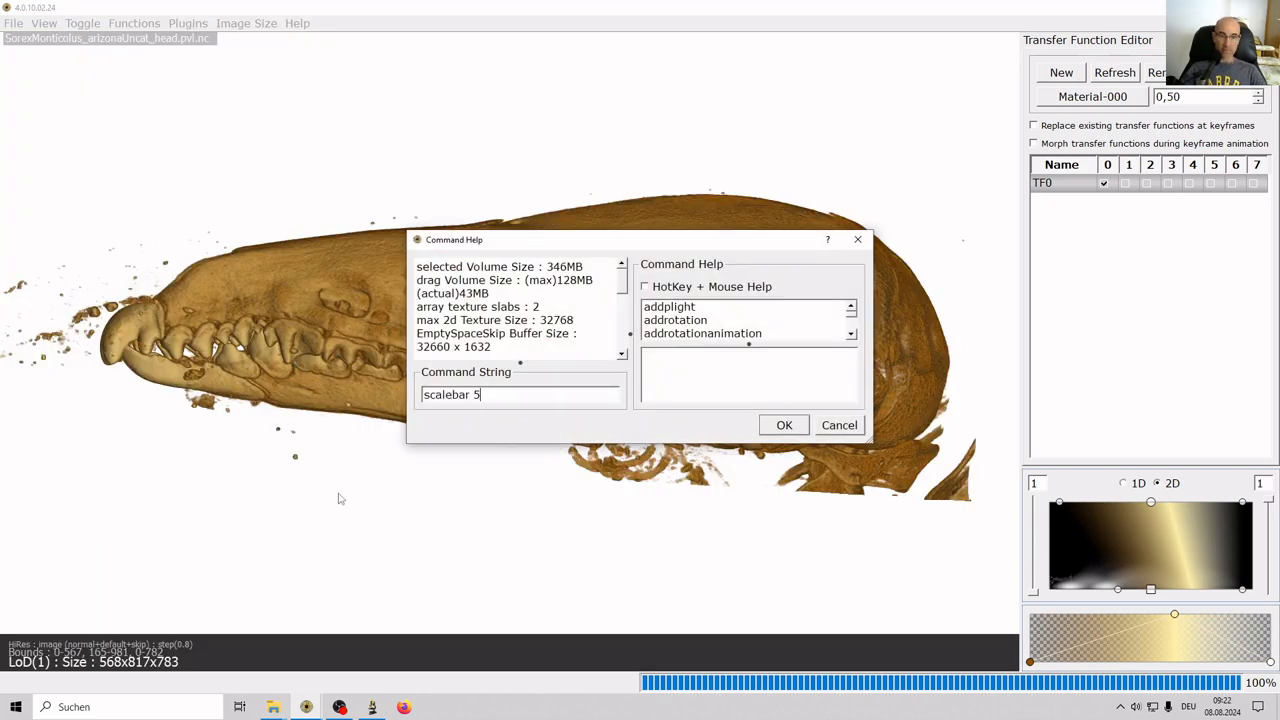
pyautogui.click(785, 422)
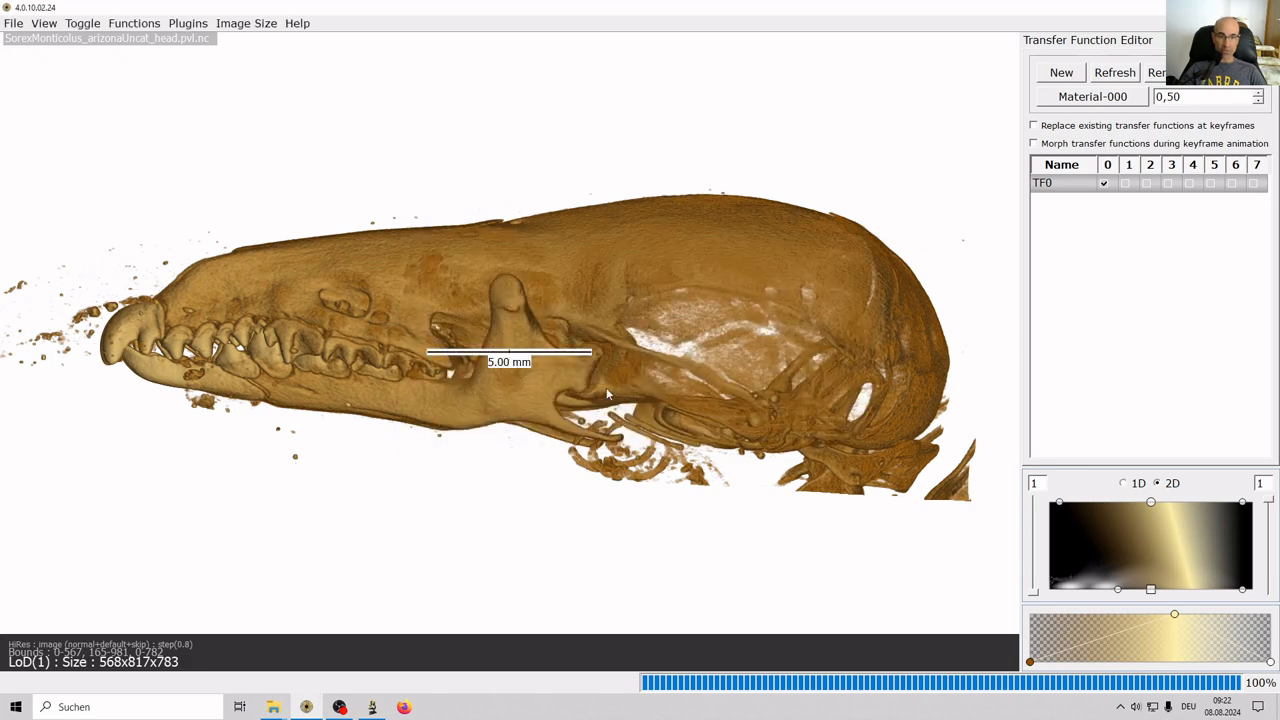
pyautogui.moveTo(520, 357); pyautogui.dragTo(114, 599)
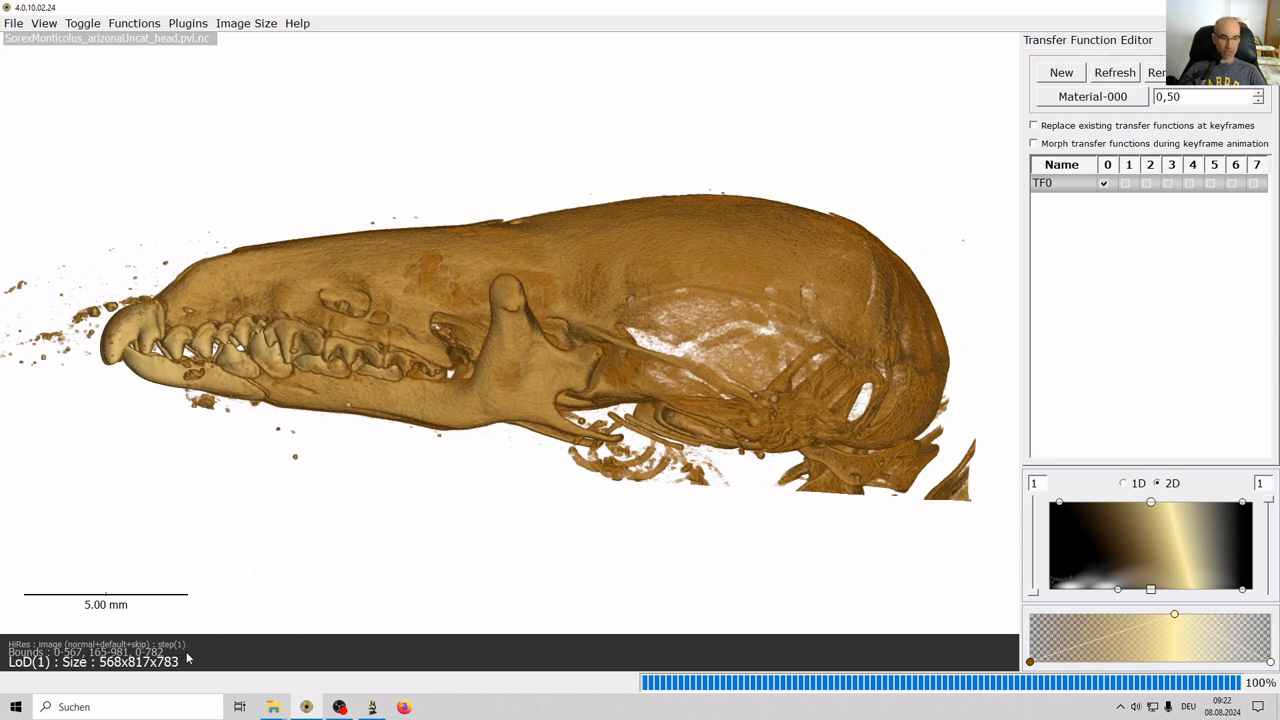
pyautogui.moveTo(265, 532); pyautogui.dragTo(386, 493)
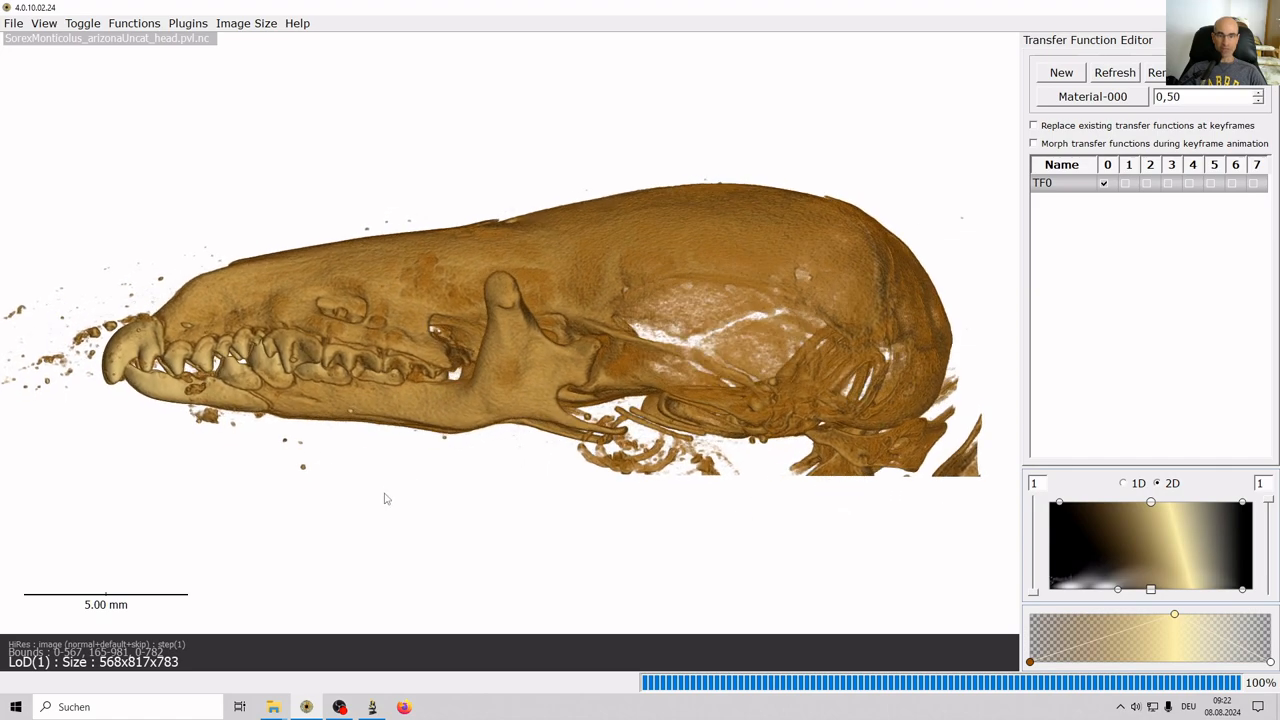
# Show the KeyFrame Editor and drag the splitter so the 3-D view stays tall.
pyautogui.click(43, 23)
pyautogui.click(48, 109)
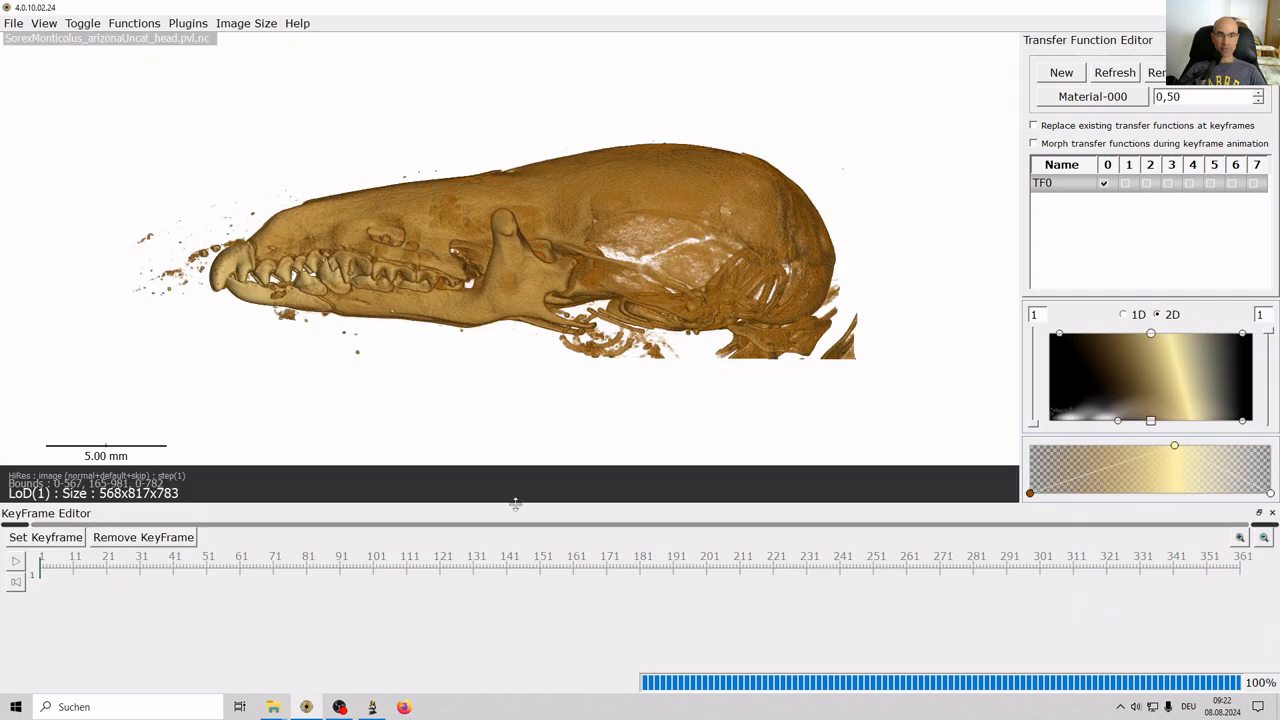
pyautogui.moveTo(515, 502); pyautogui.dragTo(517, 544)
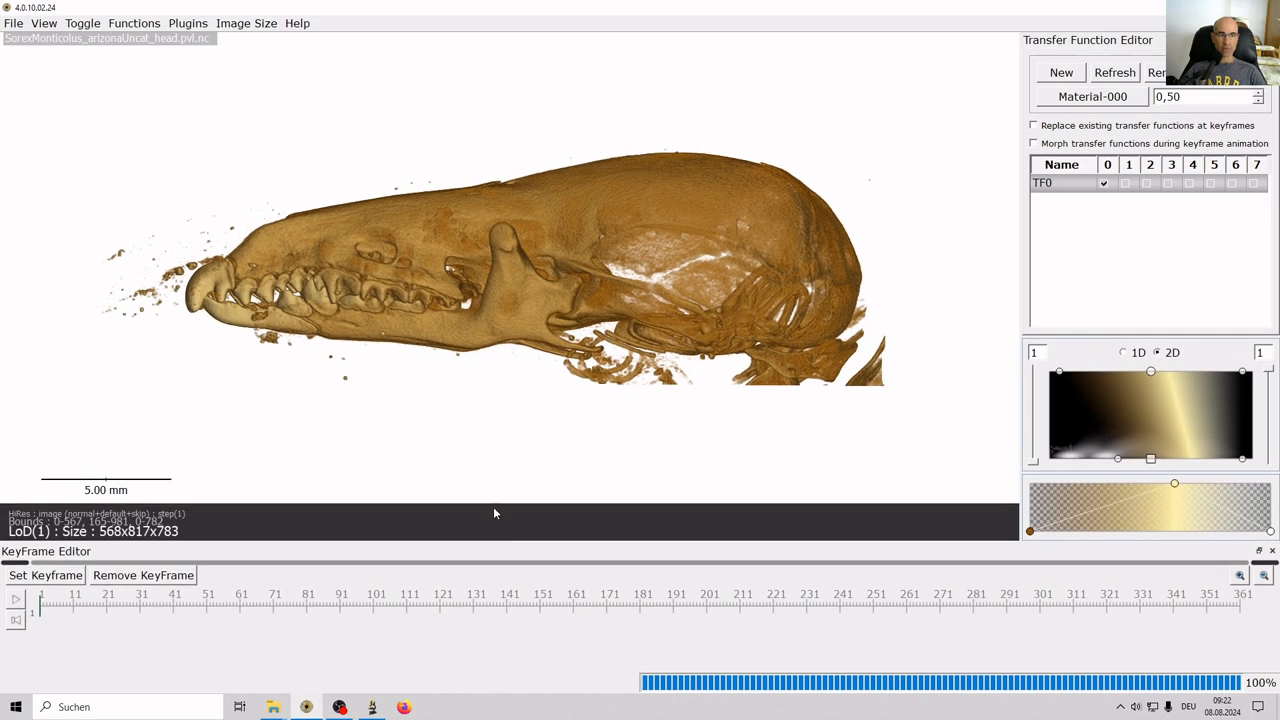
# Look up help for addrotationanimation, cancel the command window, and zoom in on the skull.
pyautogui.click(56, 27)
pyautogui.click(56, 27)
pyautogui.press('space')
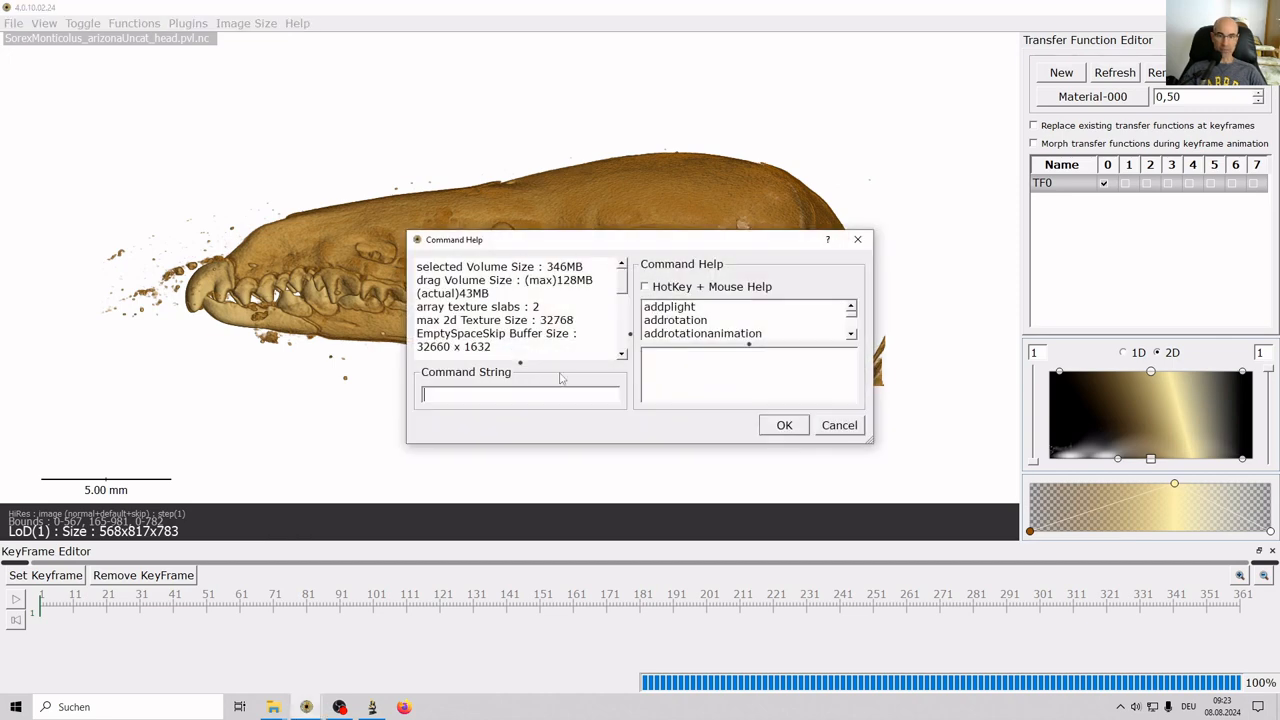
pyautogui.click(663, 337)
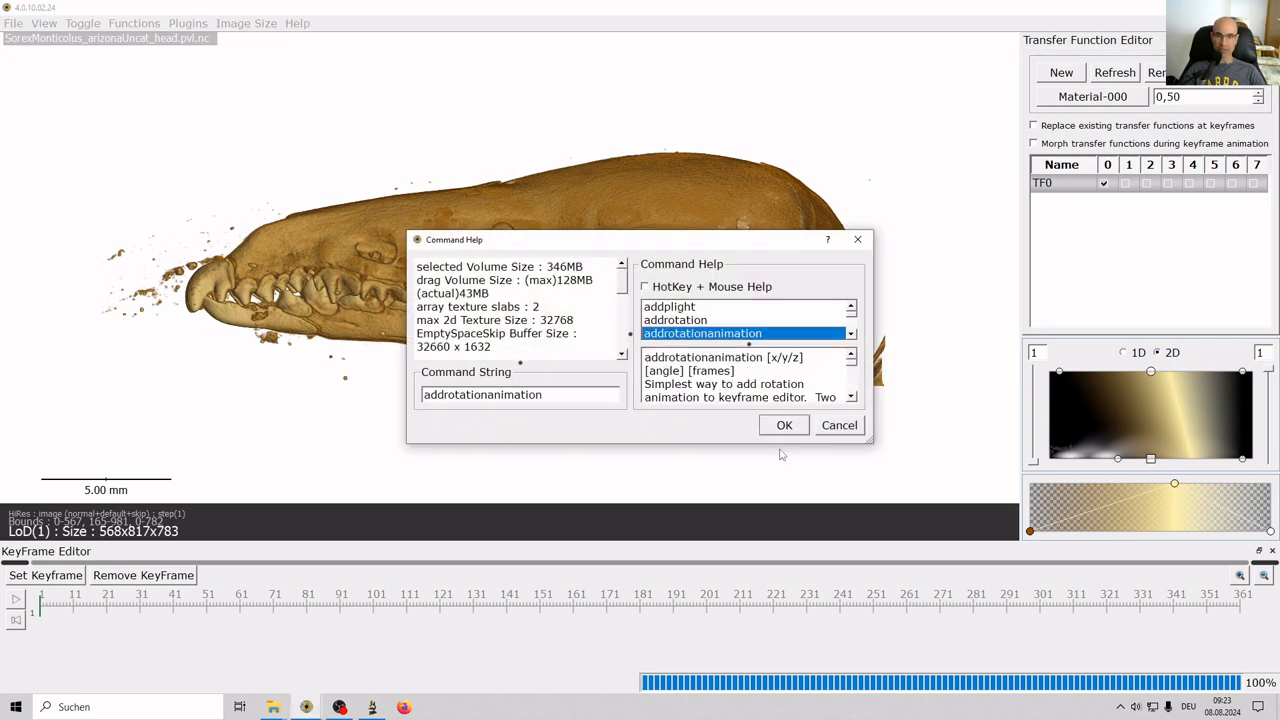
pyautogui.click(839, 428)
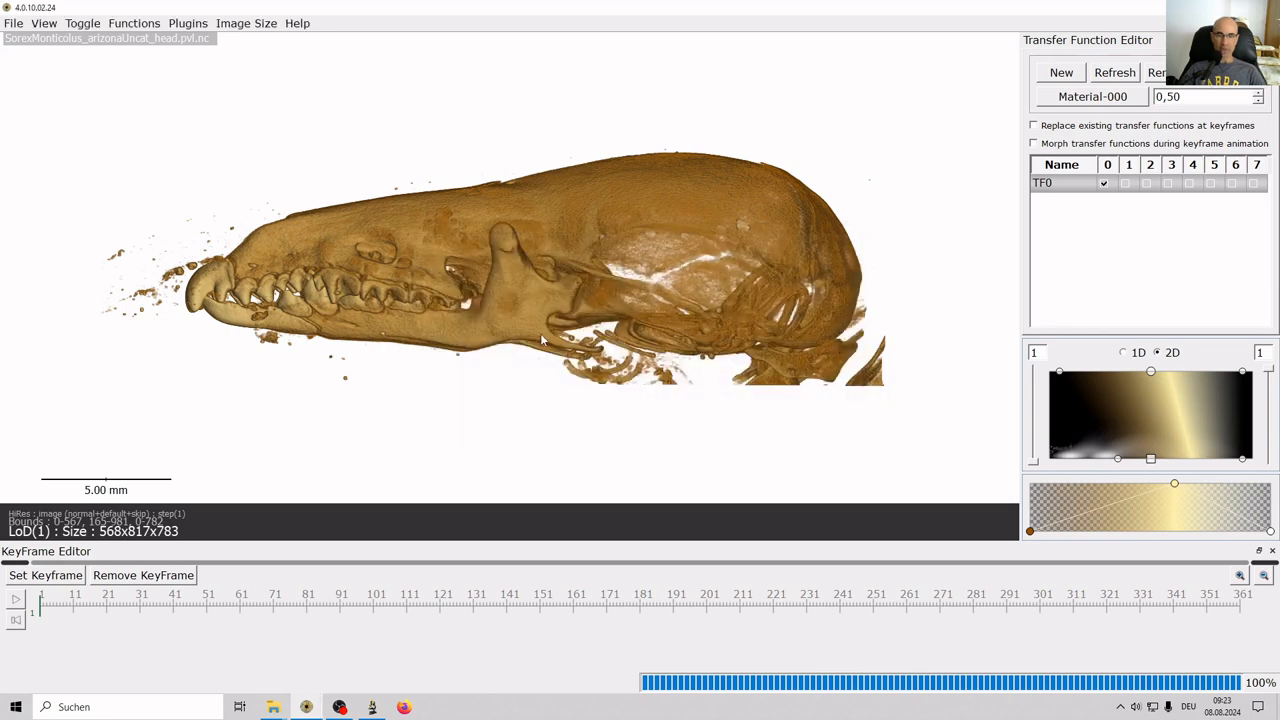
pyautogui.scroll(2, 540, 333)
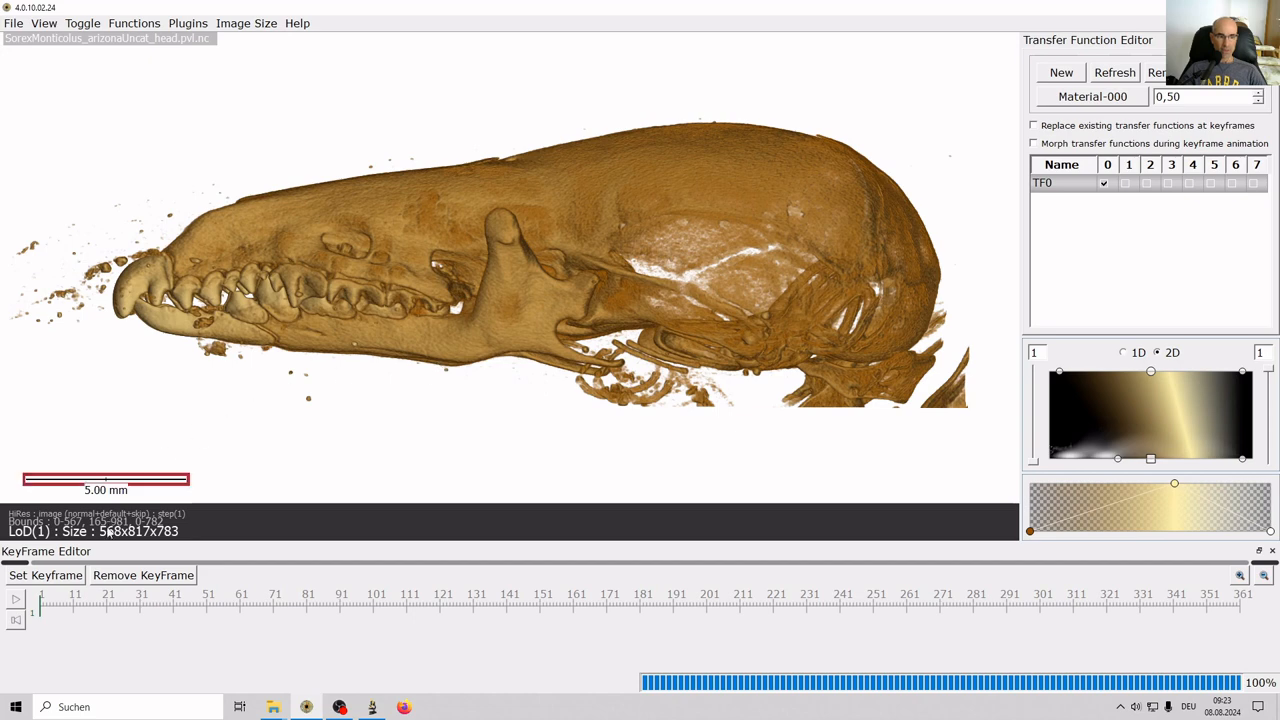
# Set keyframes at frames 1, 10 and 20, rotating and tilting the skull between them.
pyautogui.click(45, 576)
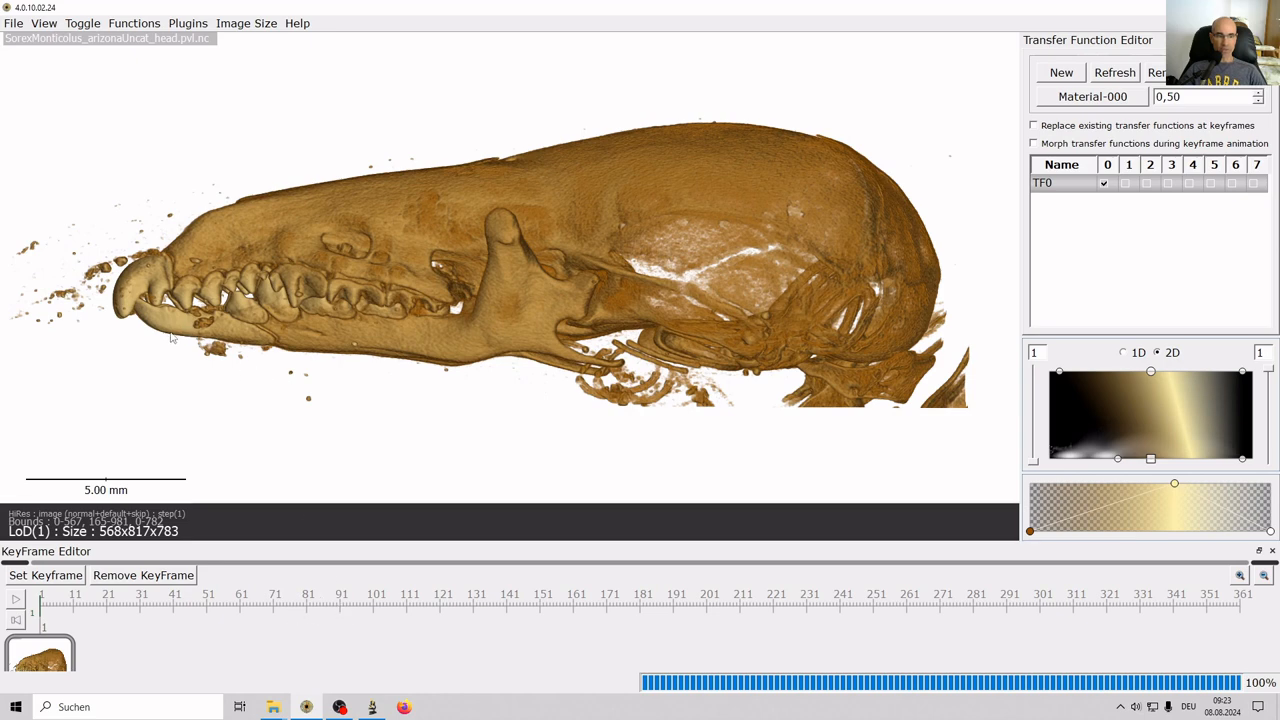
pyautogui.moveTo(197, 330); pyautogui.dragTo(849, 356)
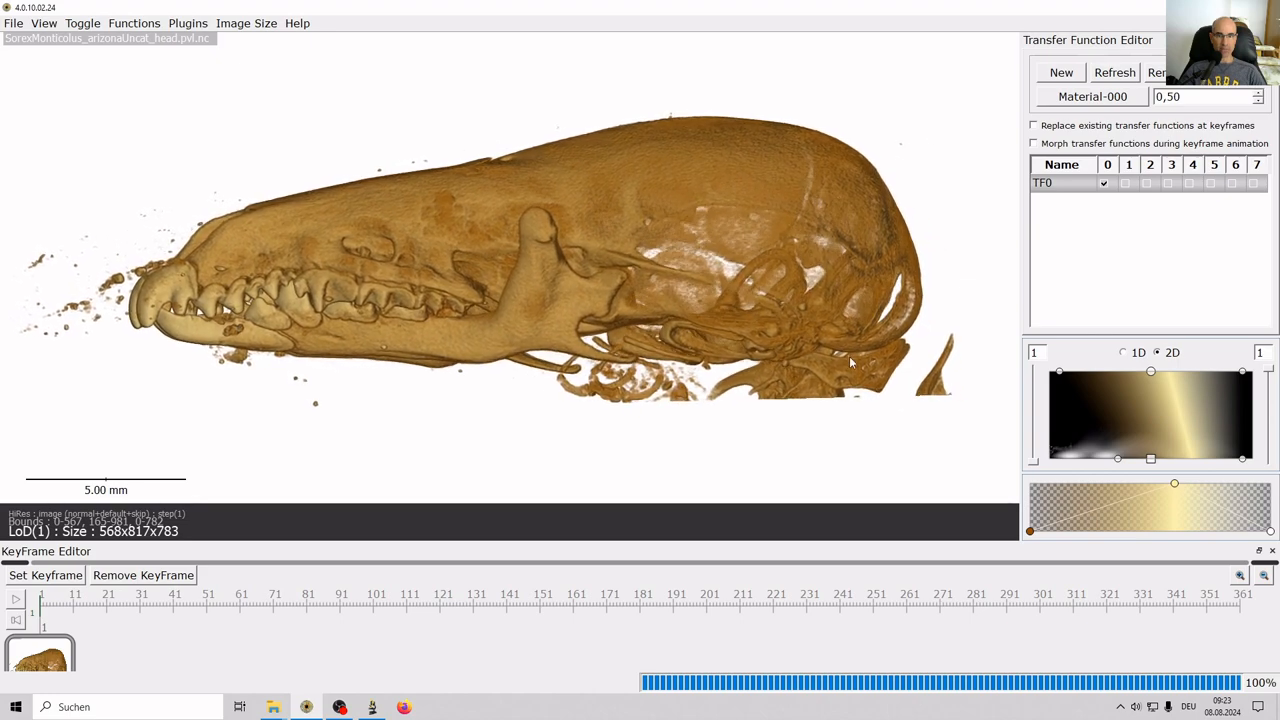
pyautogui.click(71, 608)
pyautogui.click(18, 576)
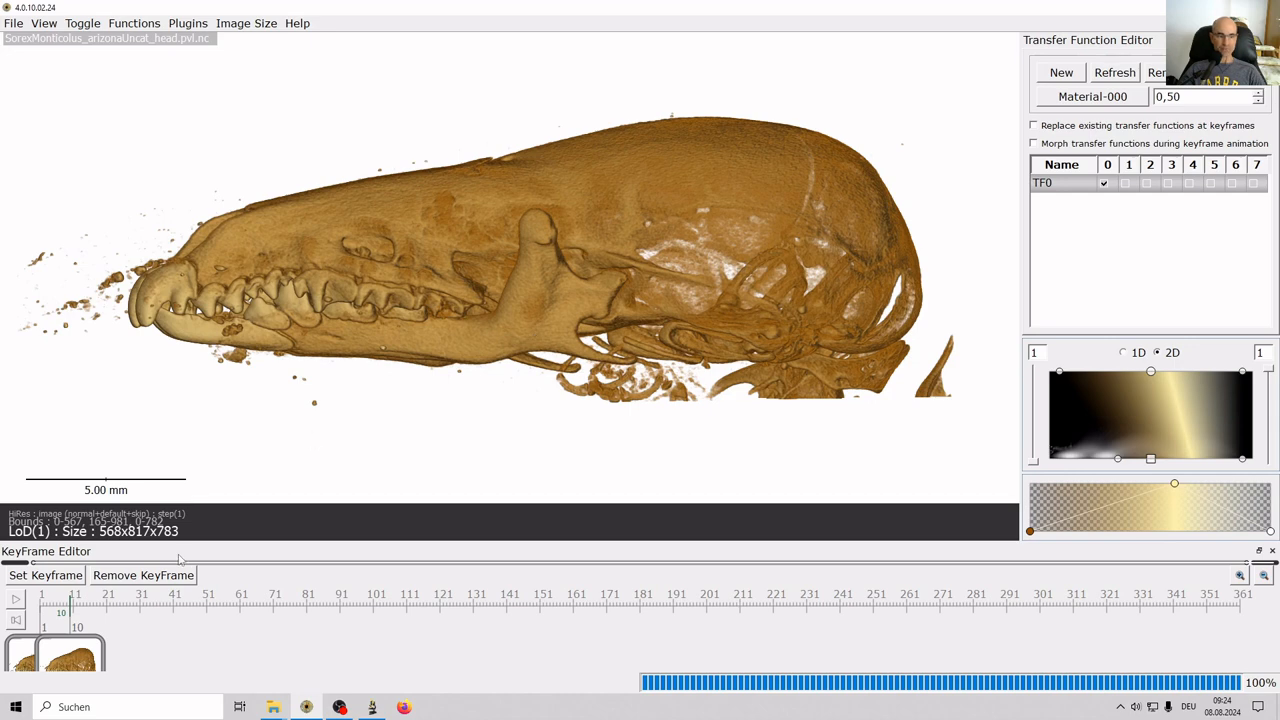
pyautogui.click(104, 605)
pyautogui.moveTo(243, 375); pyautogui.dragTo(759, 359)
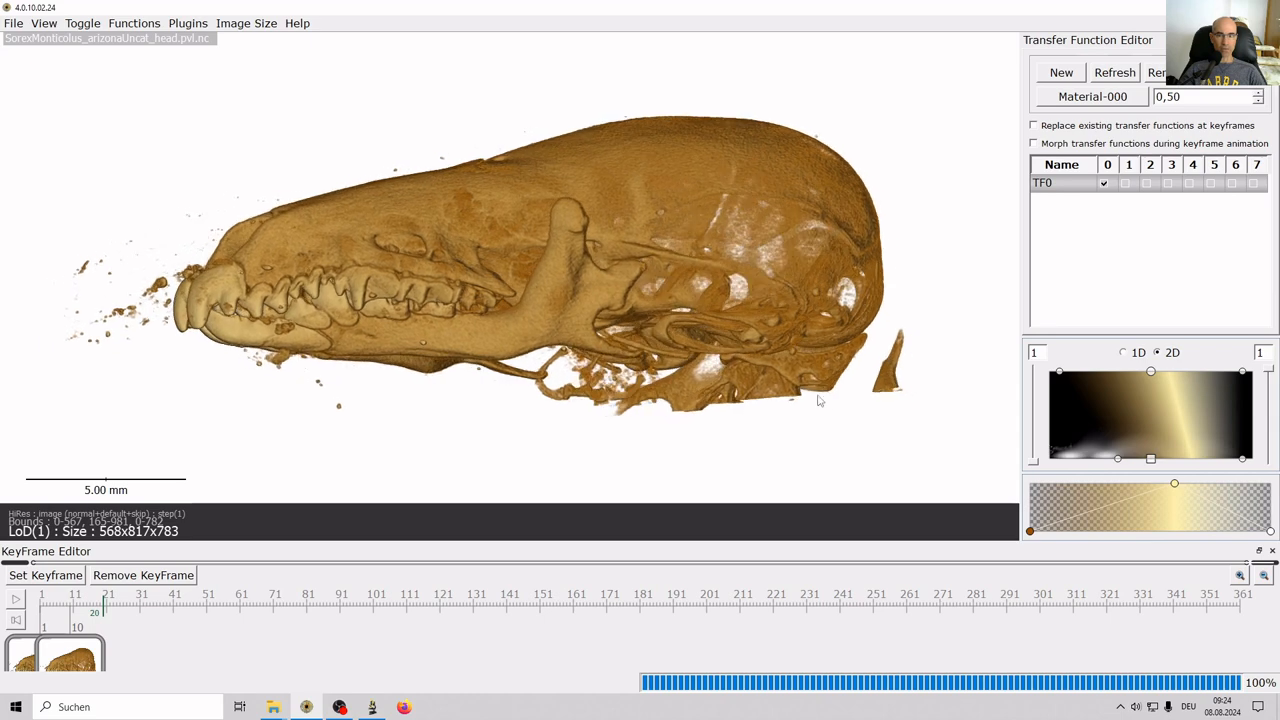
pyautogui.moveTo(818, 408); pyautogui.dragTo(734, 195)
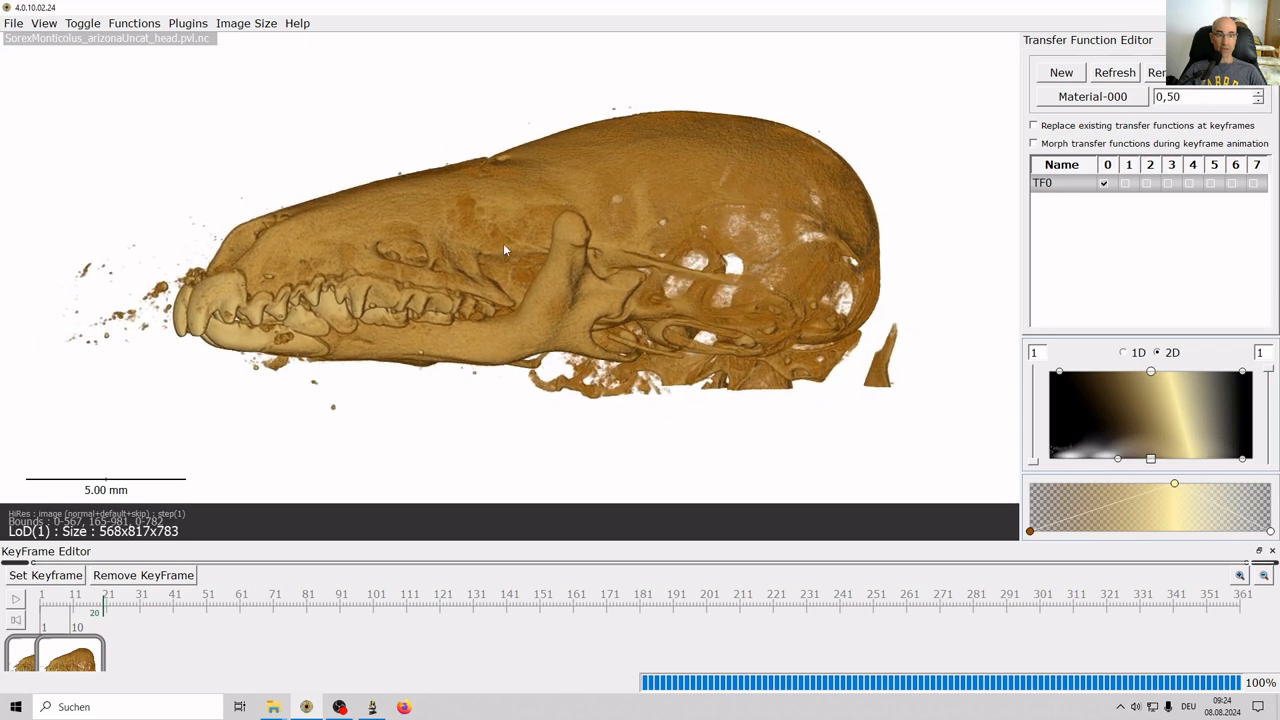
pyautogui.click(57, 580)
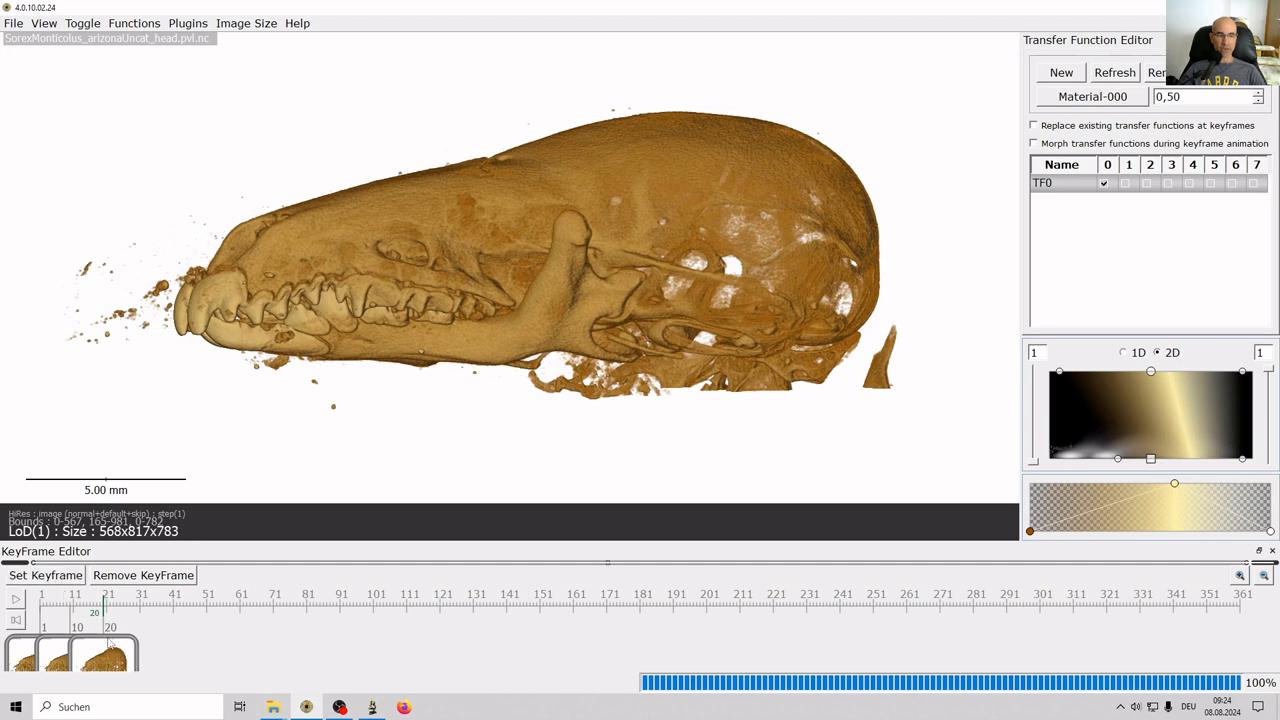
# Rewind to frame 1, play the rotation animation preview, and rewind again.
pyautogui.click(16, 621)
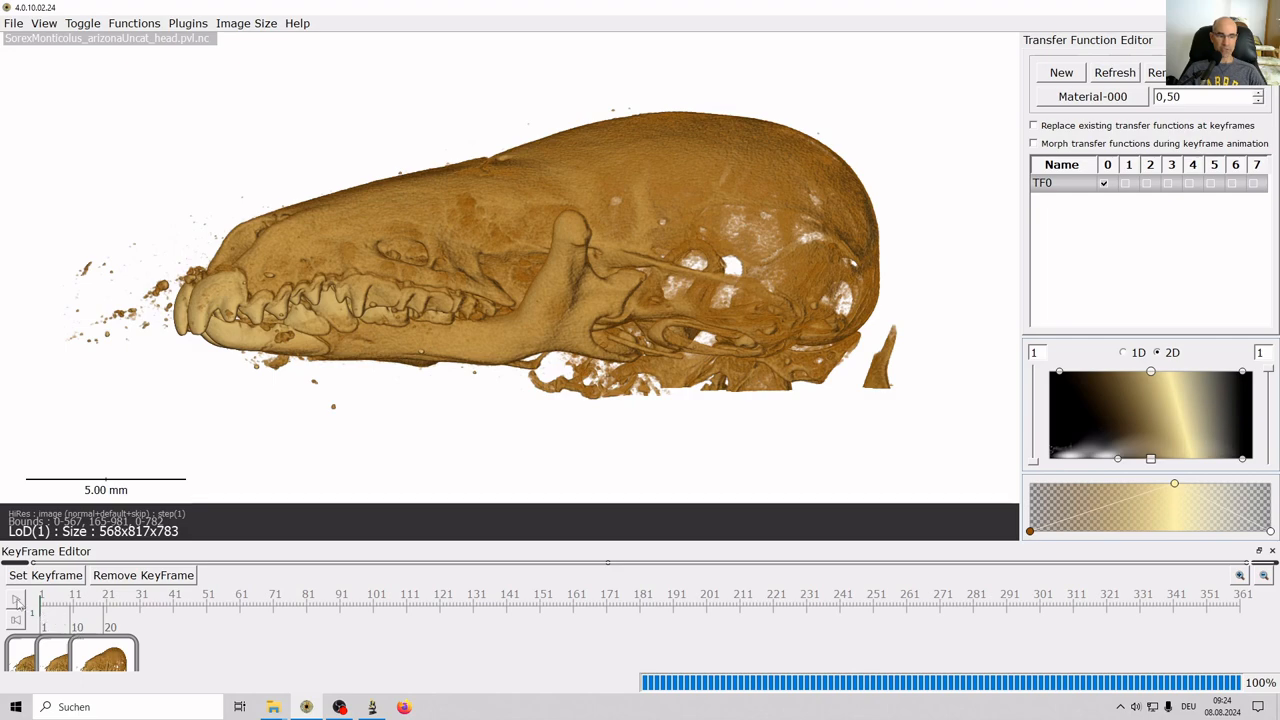
pyautogui.click(16, 600)
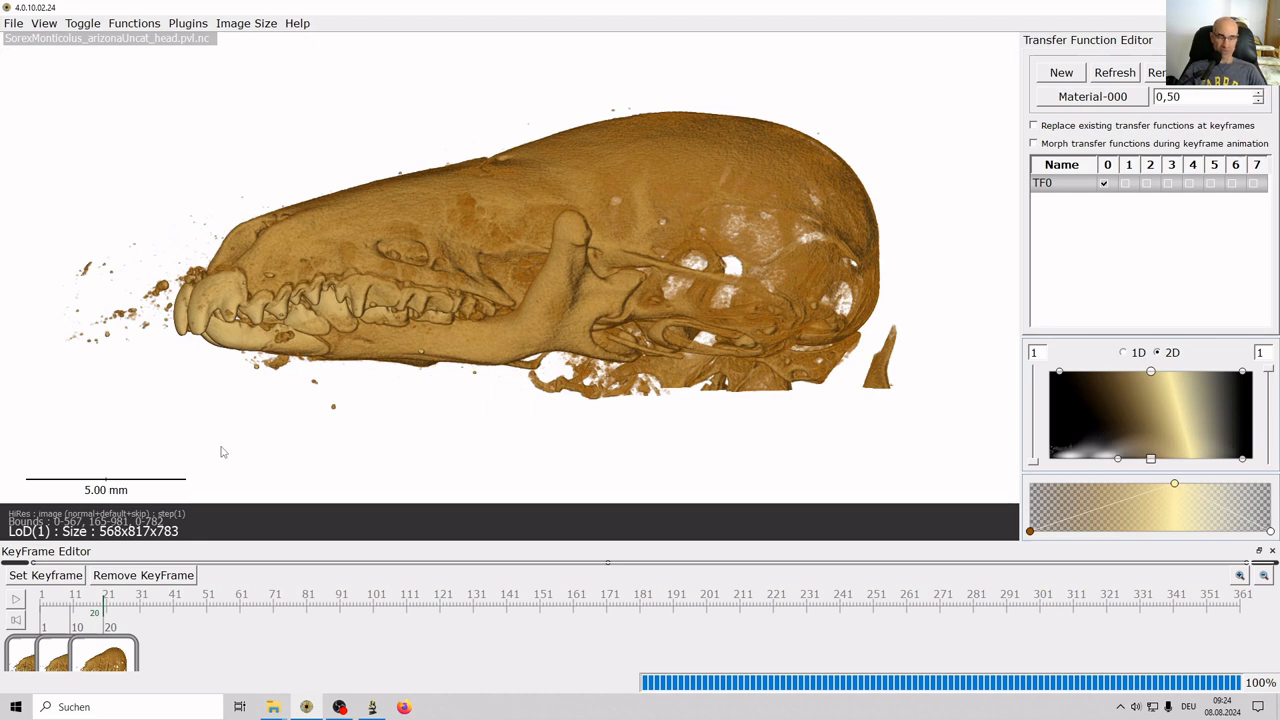
pyautogui.click(16, 621)
# Save the project through Save Project As under the name movie1.
pyautogui.click(14, 23)
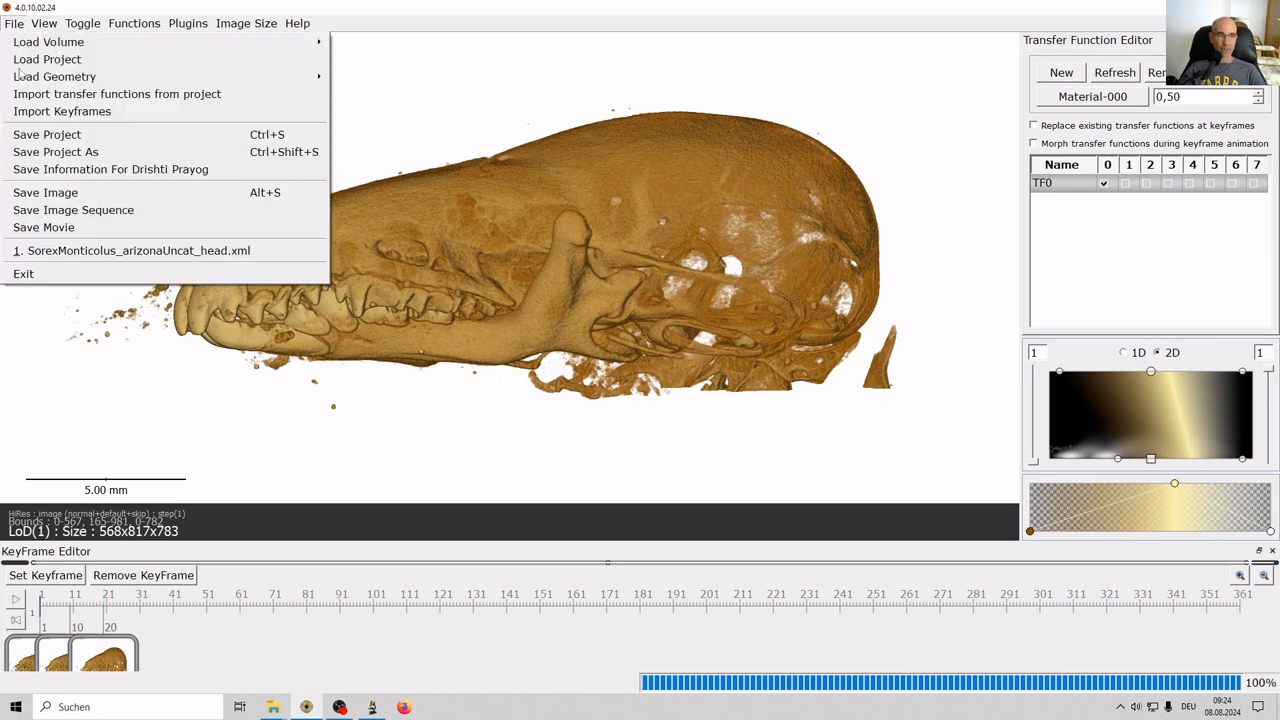
pyautogui.click(20, 152)
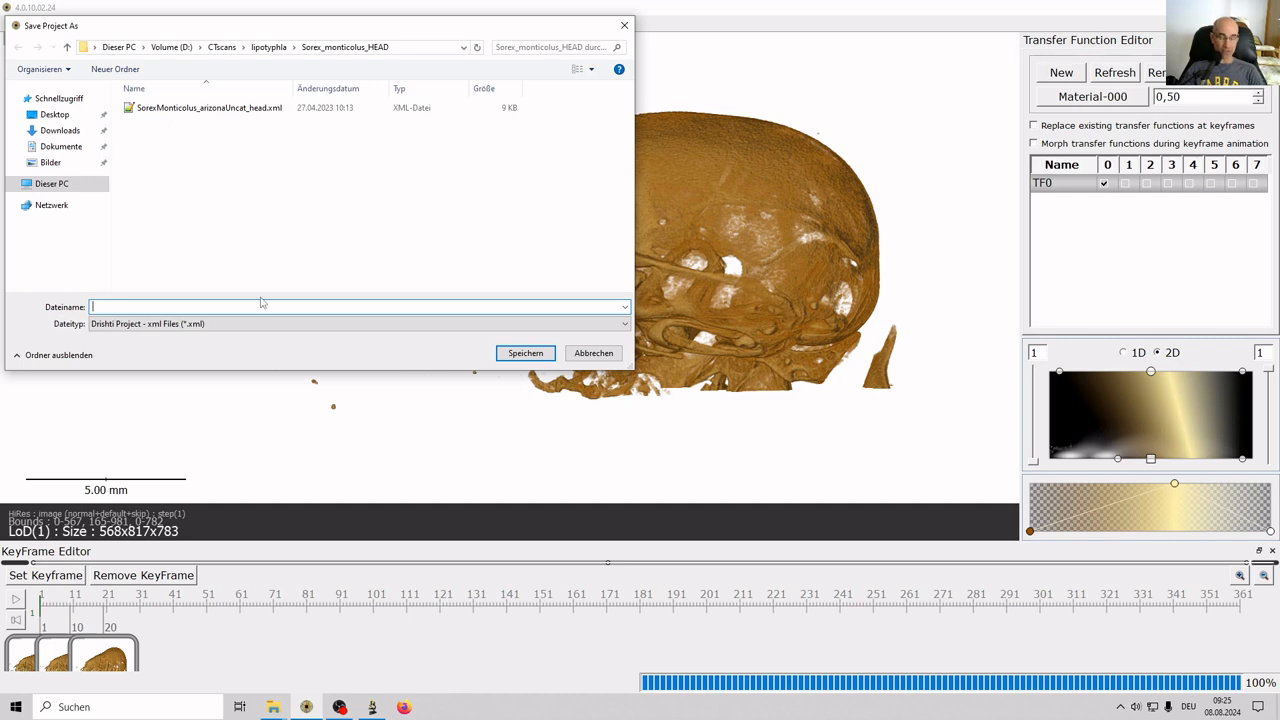
pyautogui.write('move')
pyautogui.press('BackSpace')
pyautogui.press('Return')
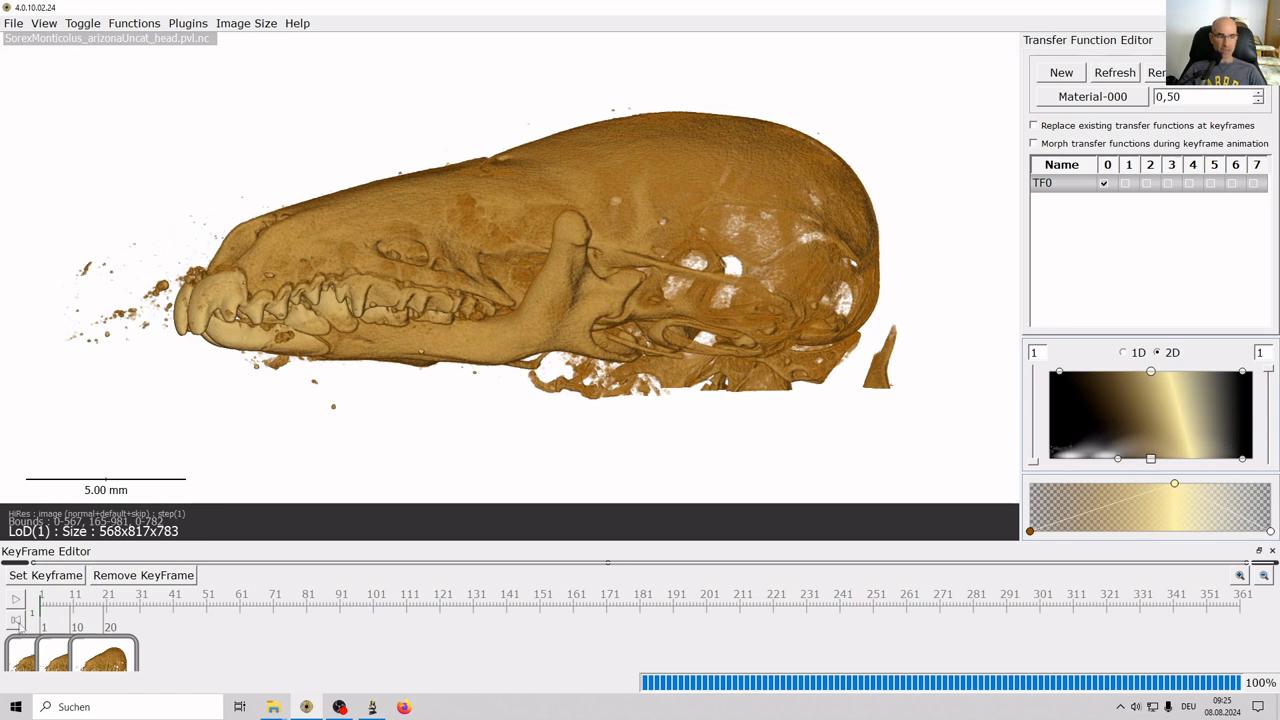
# Restore the first keyframe's skull view and make the keyframe panel slightly taller.
pyautogui.click(22, 655)
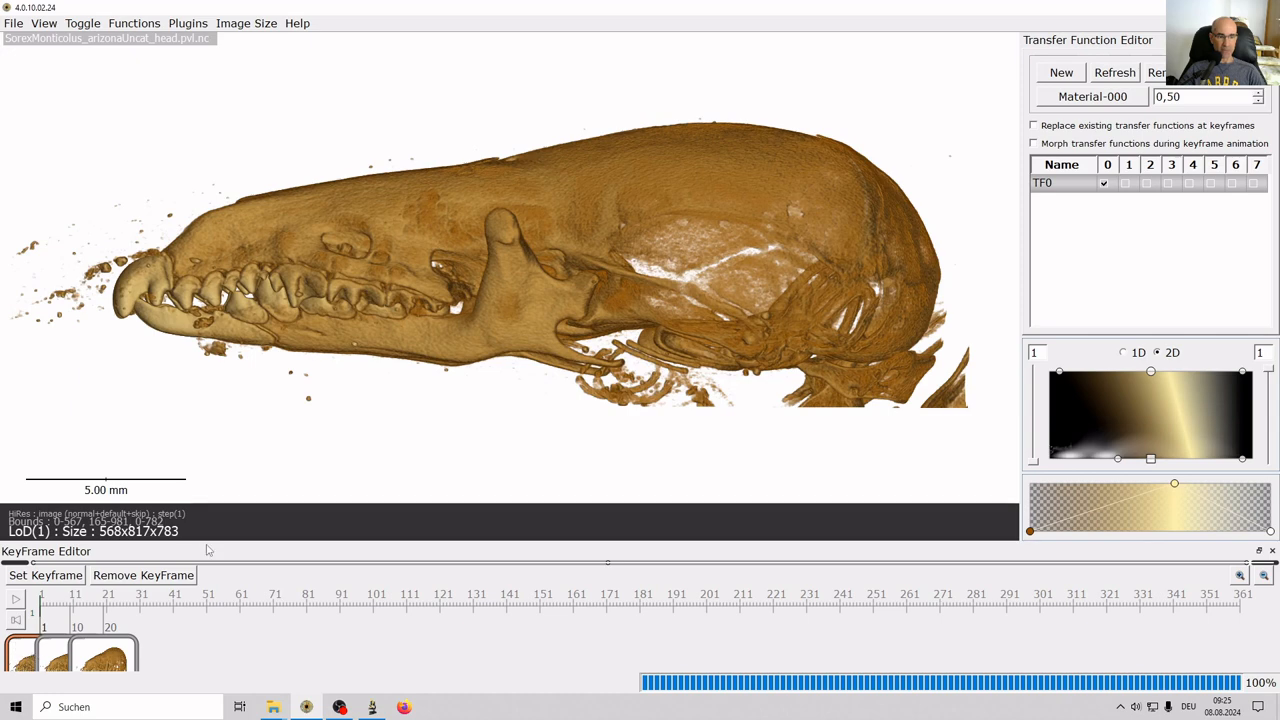
pyautogui.moveTo(207, 542); pyautogui.dragTo(207, 503)
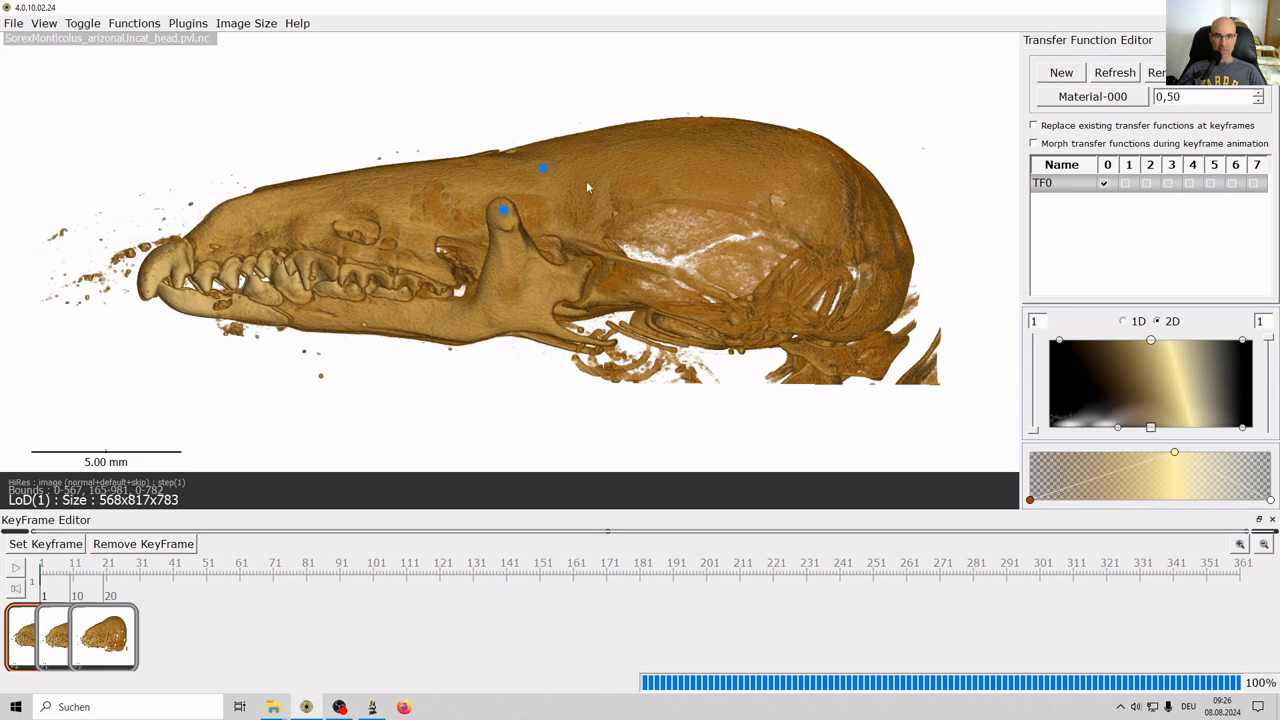
# Run the path command to join the two points on the coronoid.
pyautogui.press('space')
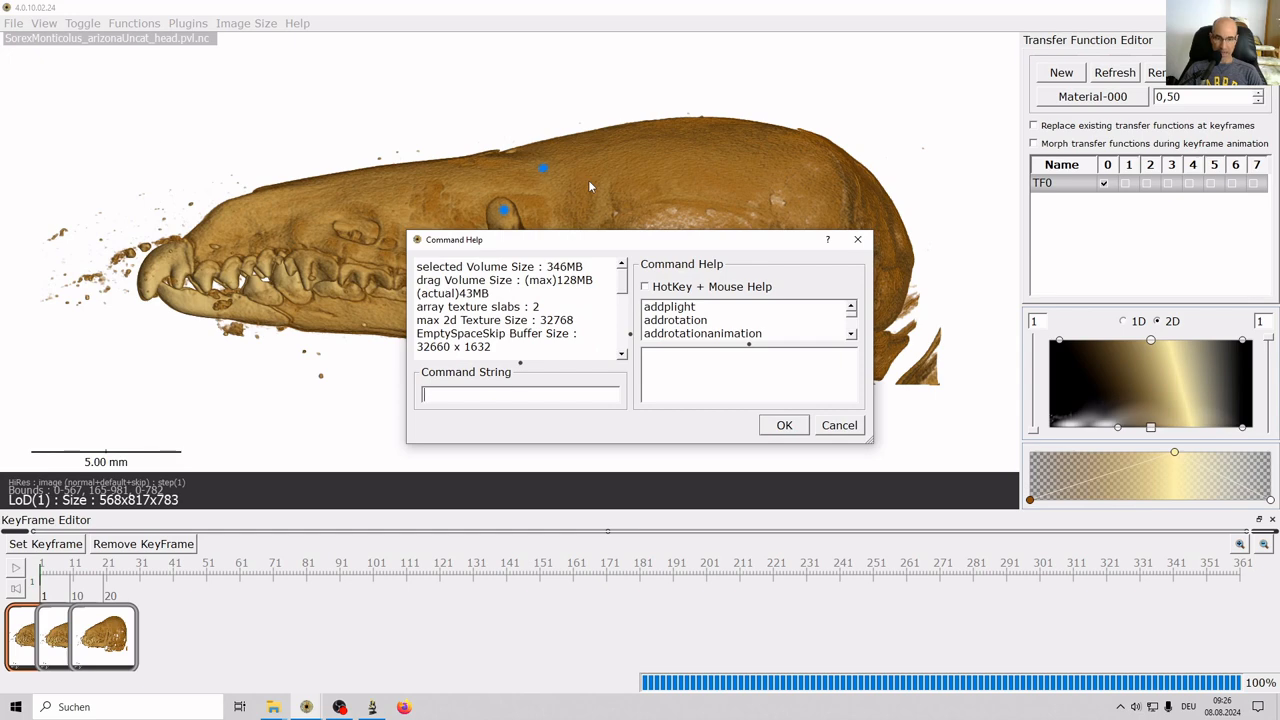
pyautogui.write('path')
pyautogui.press('Return')
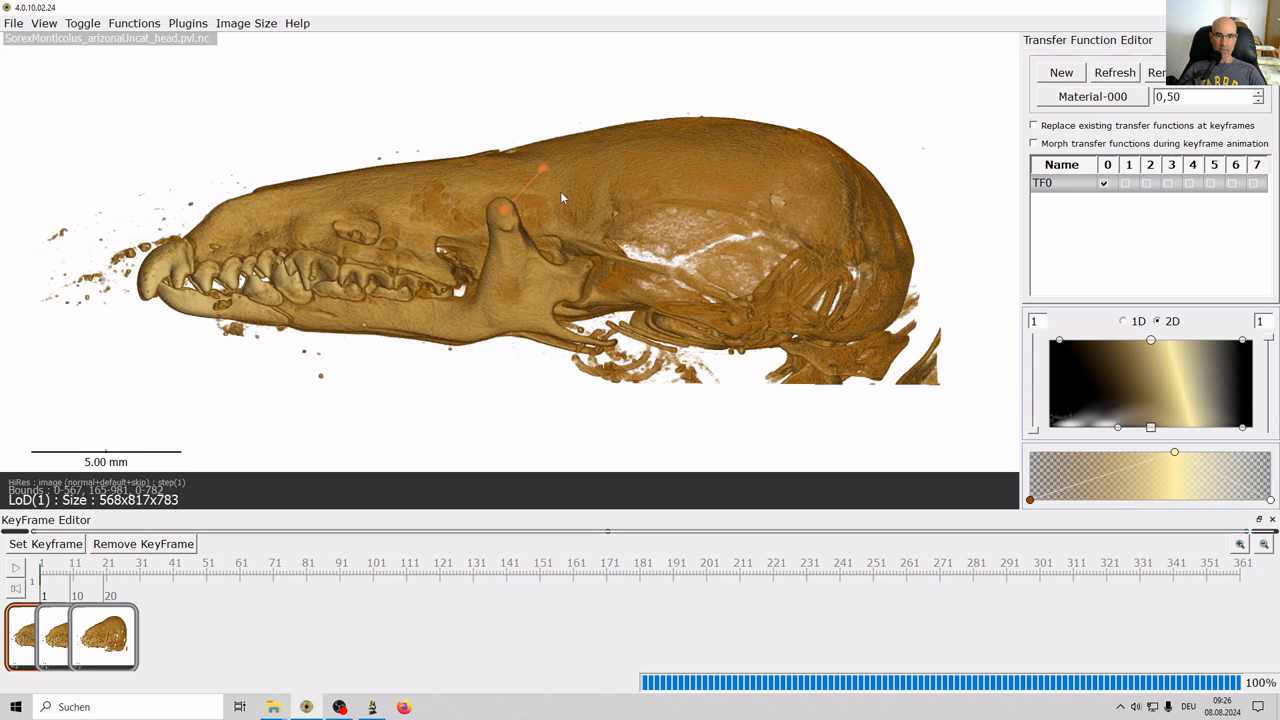
# Drag the path's upper endpoint upward until the path measures 2.95 mm.
pyautogui.moveTo(545, 168)
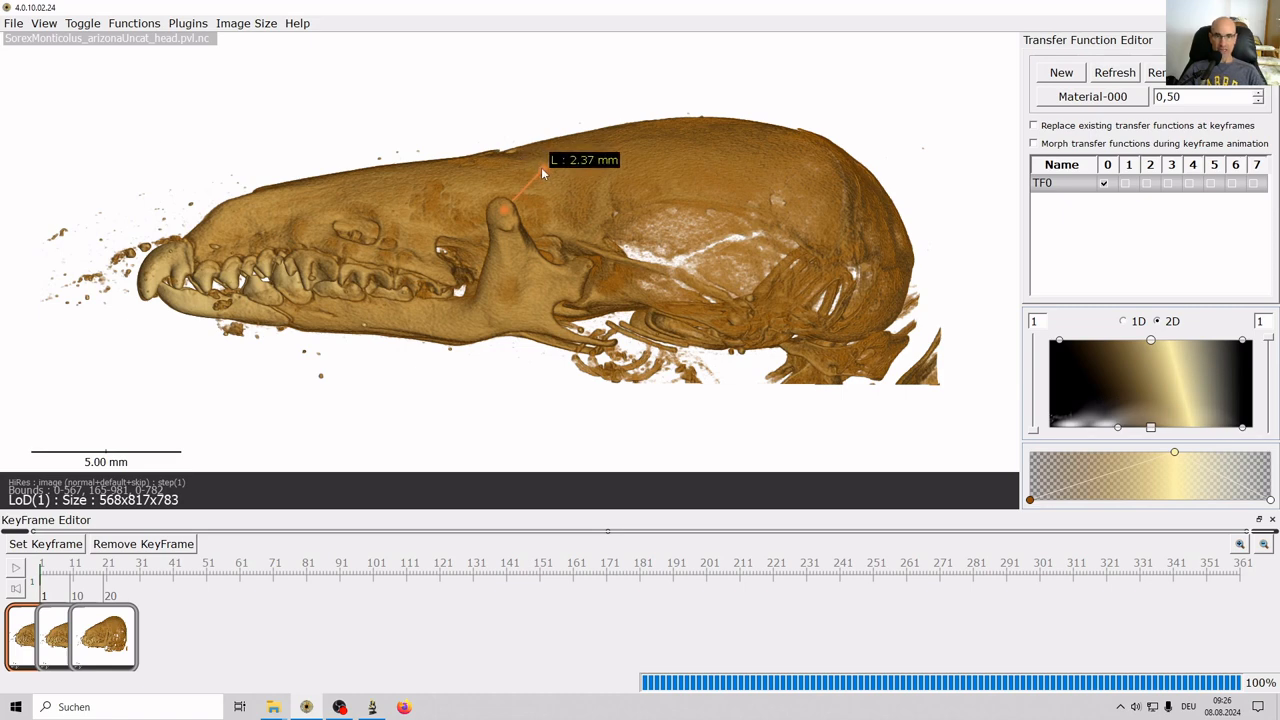
pyautogui.moveTo(542, 167); pyautogui.dragTo(500, 116)
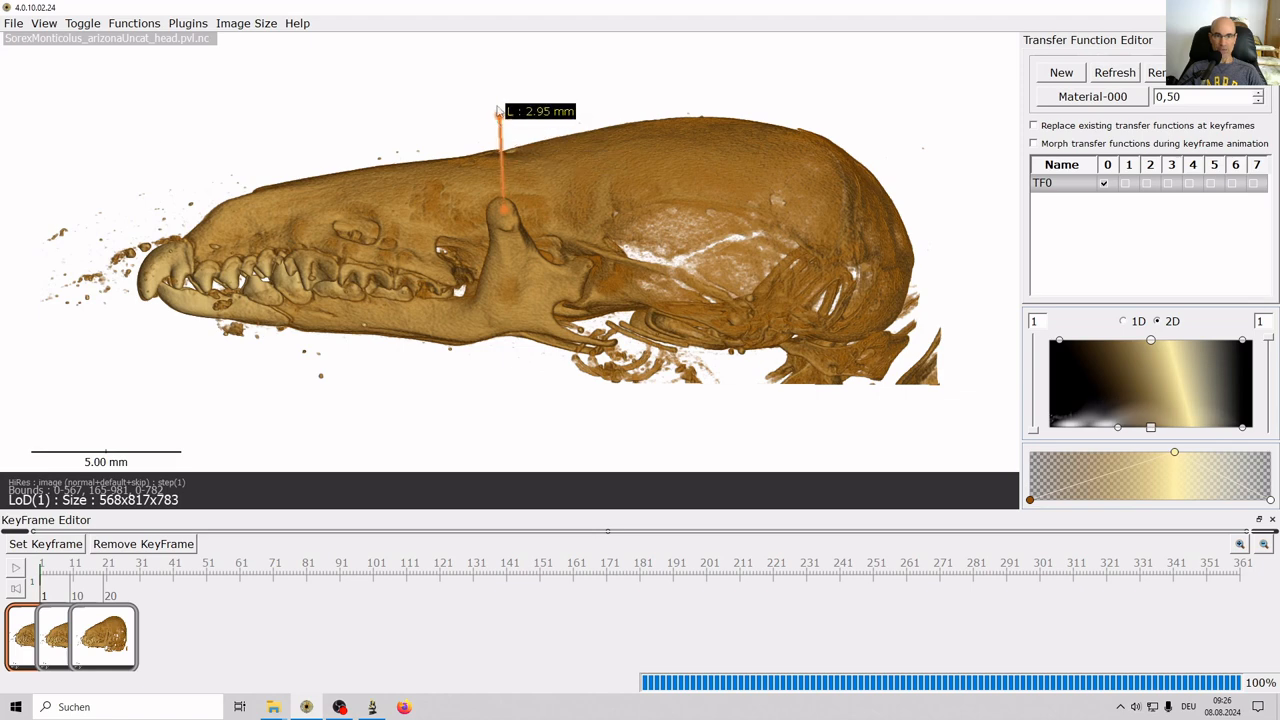
pyautogui.moveTo(500, 117)
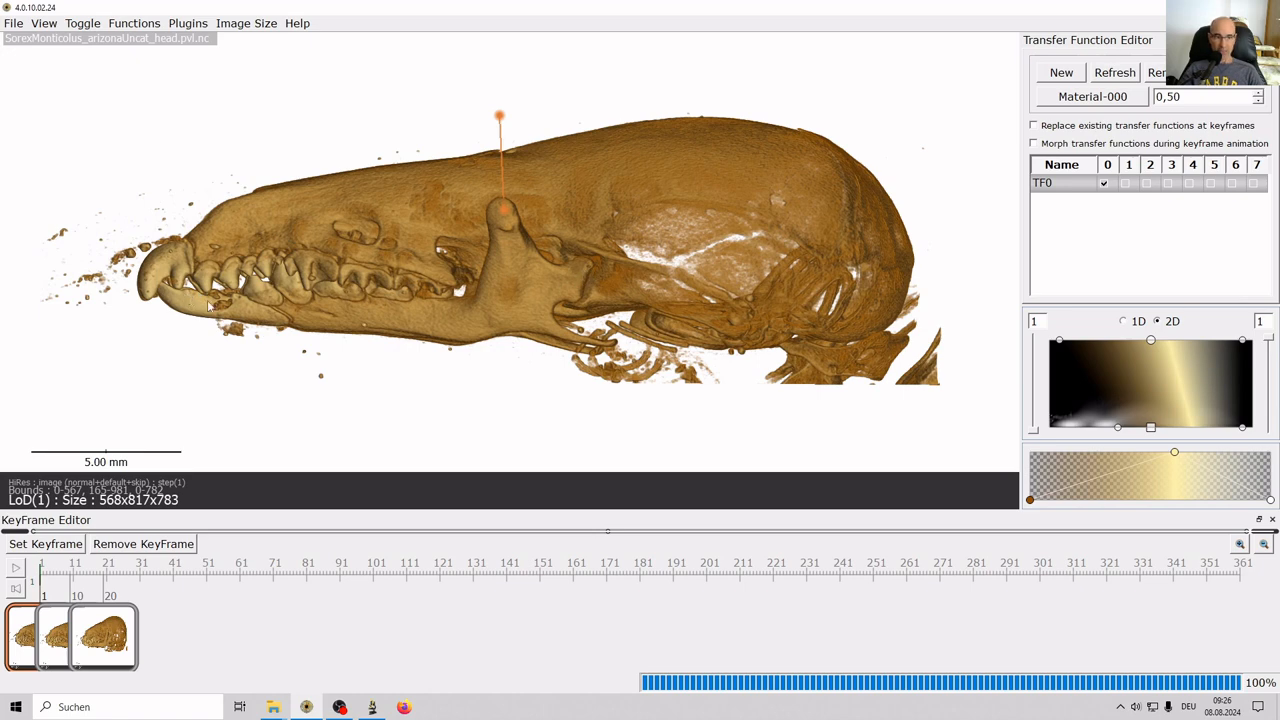
pyautogui.moveTo(494, 169)
# Open the measurement path's Path Parameters, move them aside, and choose the caption command.
pyautogui.doubleClick(502, 155)
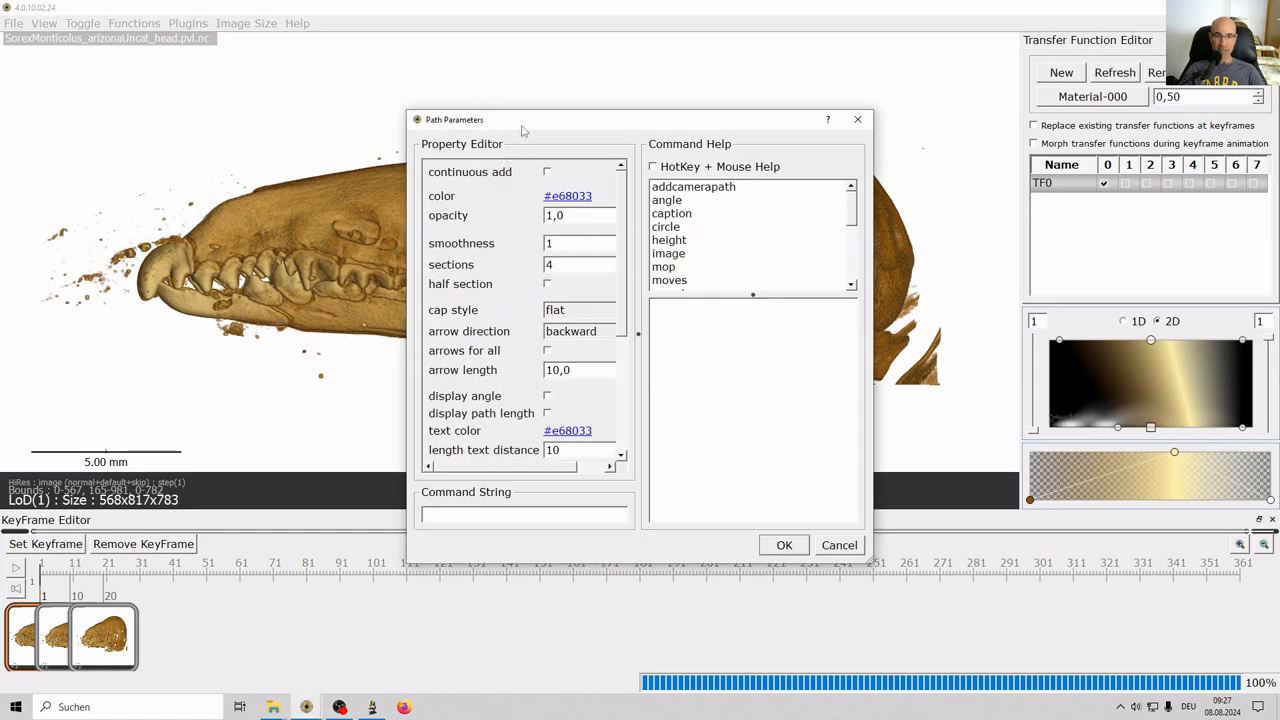
pyautogui.moveTo(524, 127); pyautogui.dragTo(710, 121)
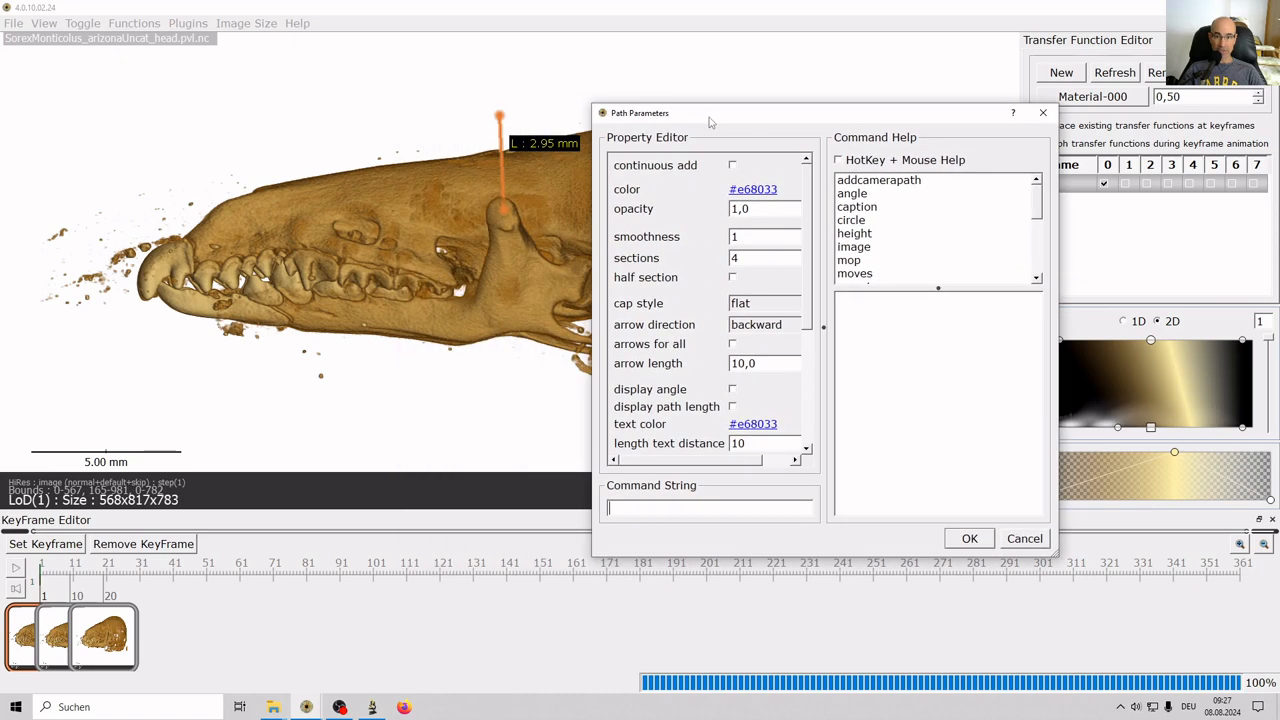
pyautogui.click(866, 207)
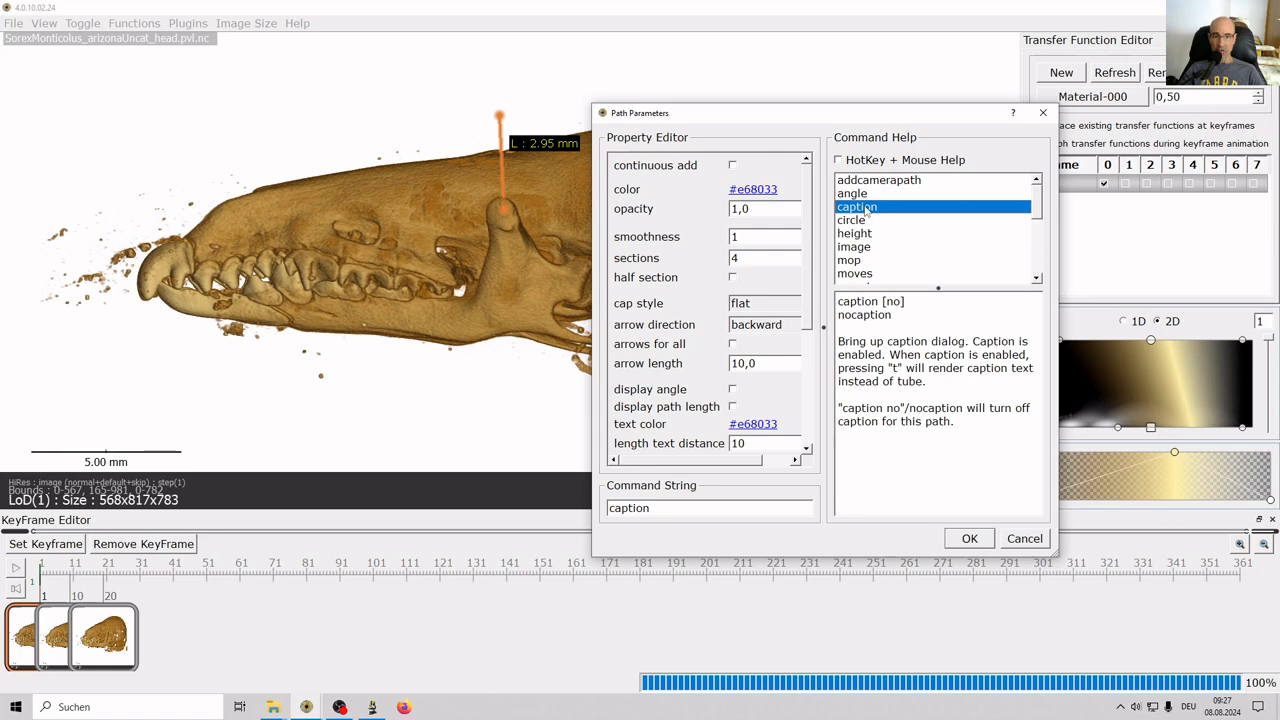
pyautogui.moveTo(806, 245)
pyautogui.mouseDown()
pyautogui.moveTo(806, 393)
pyautogui.moveTo(810, 220)
pyautogui.mouseUp()
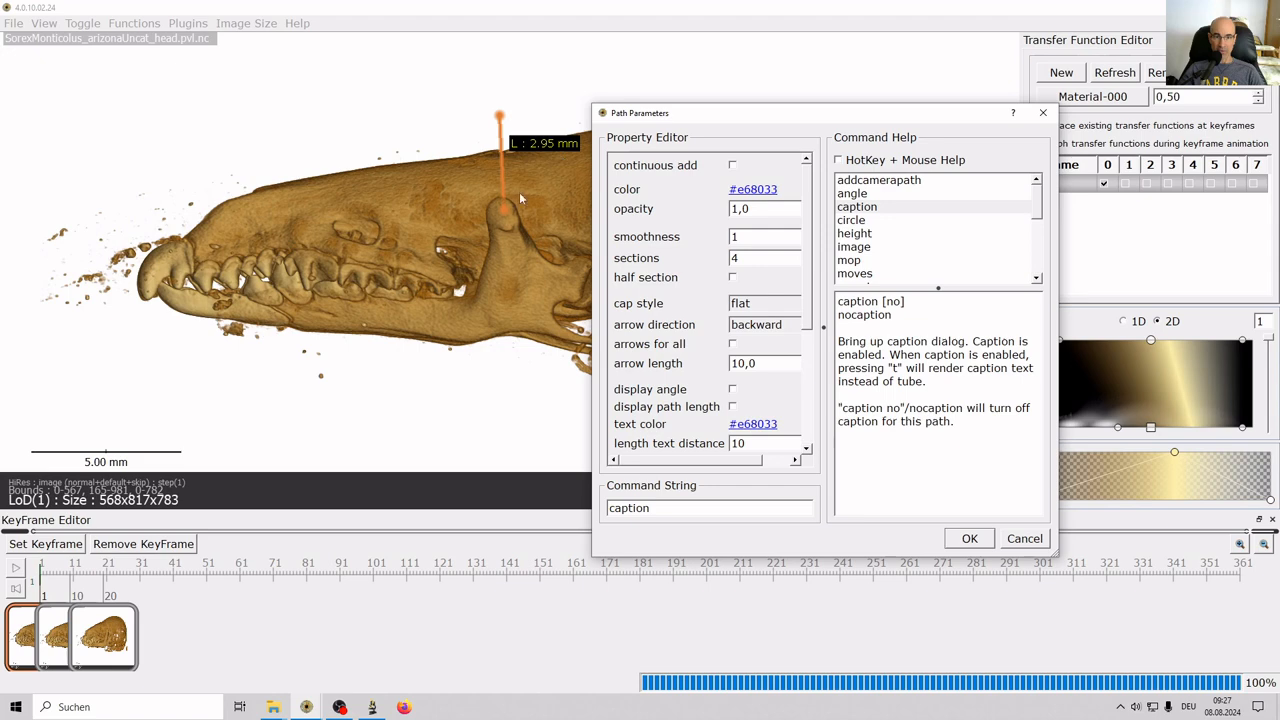
# Set the path colour to black #000000 and apply the path settings.
pyautogui.click(760, 195)
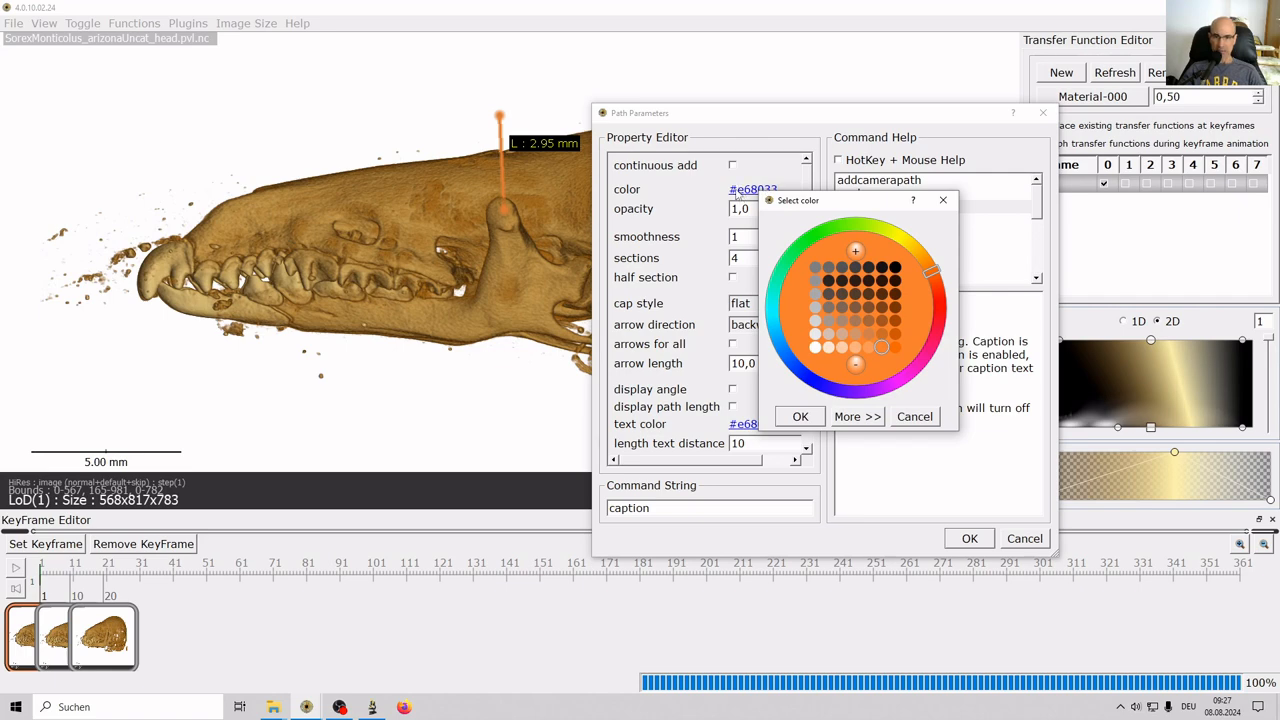
pyautogui.click(894, 268)
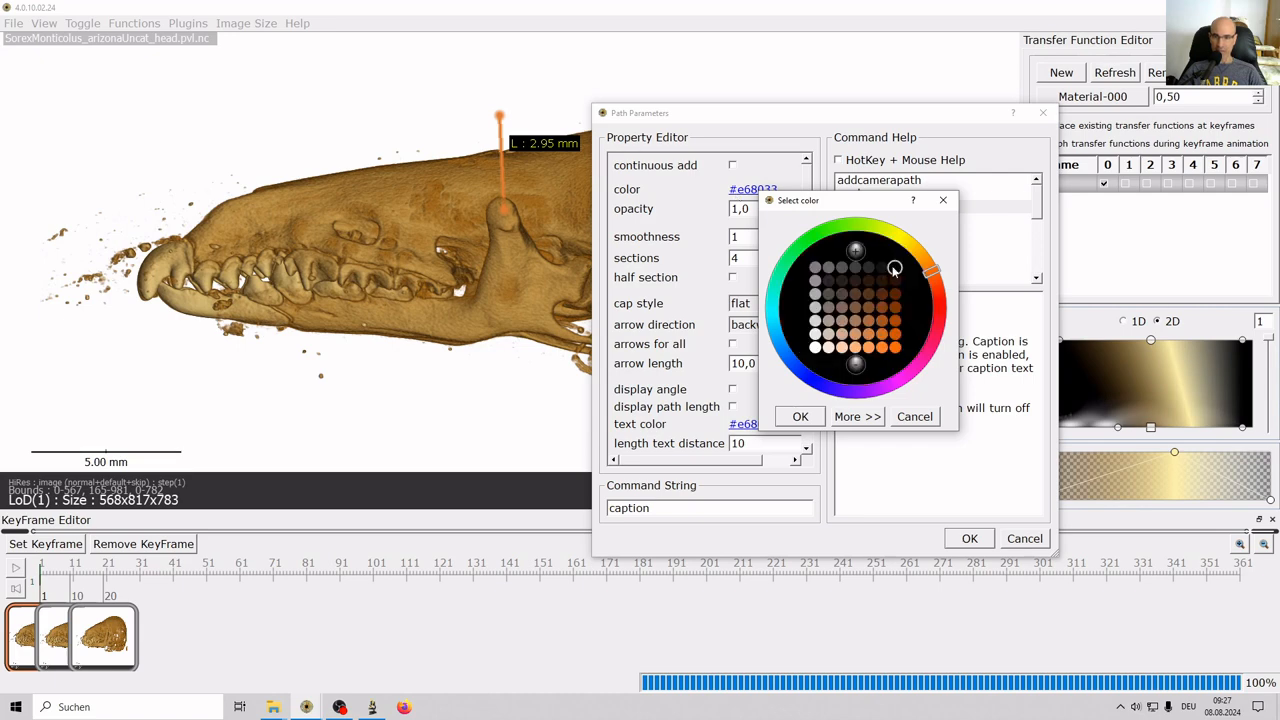
pyautogui.click(796, 418)
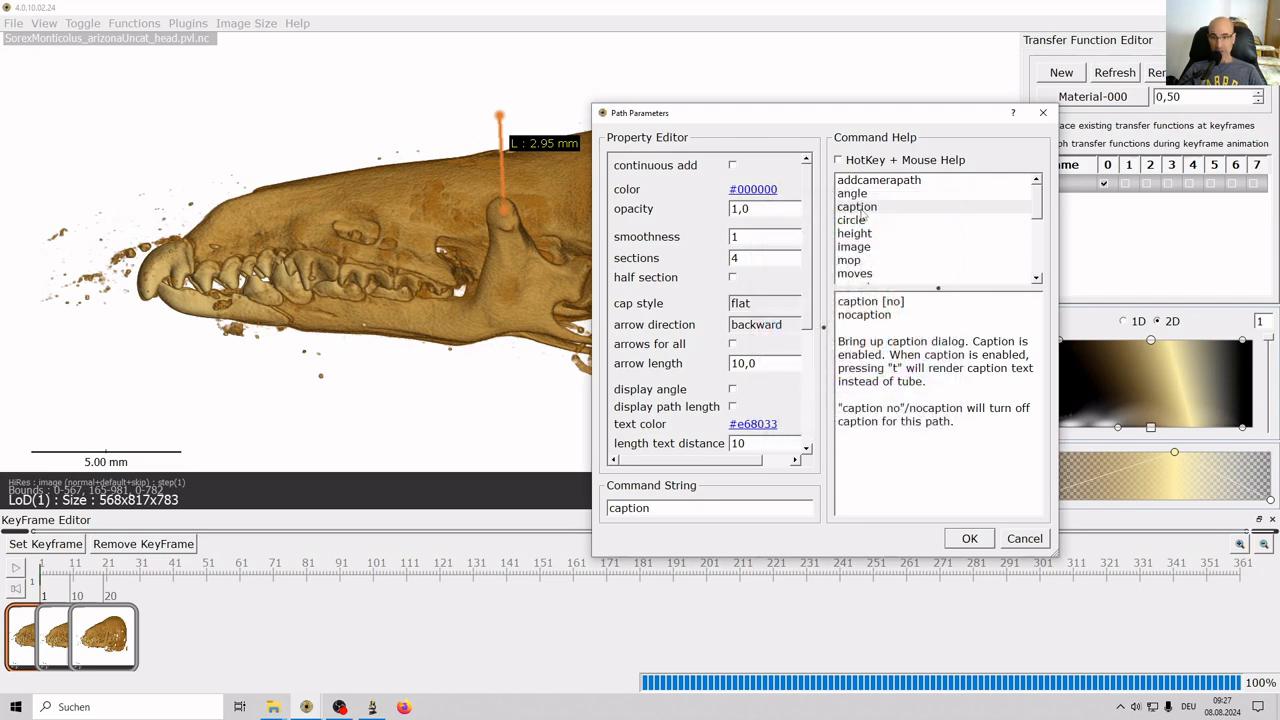
pyautogui.click(967, 538)
# Enter the caption text 'coronoid' and set its font size to 16.
pyautogui.moveTo(1010, 550); pyautogui.dragTo(882, 522)
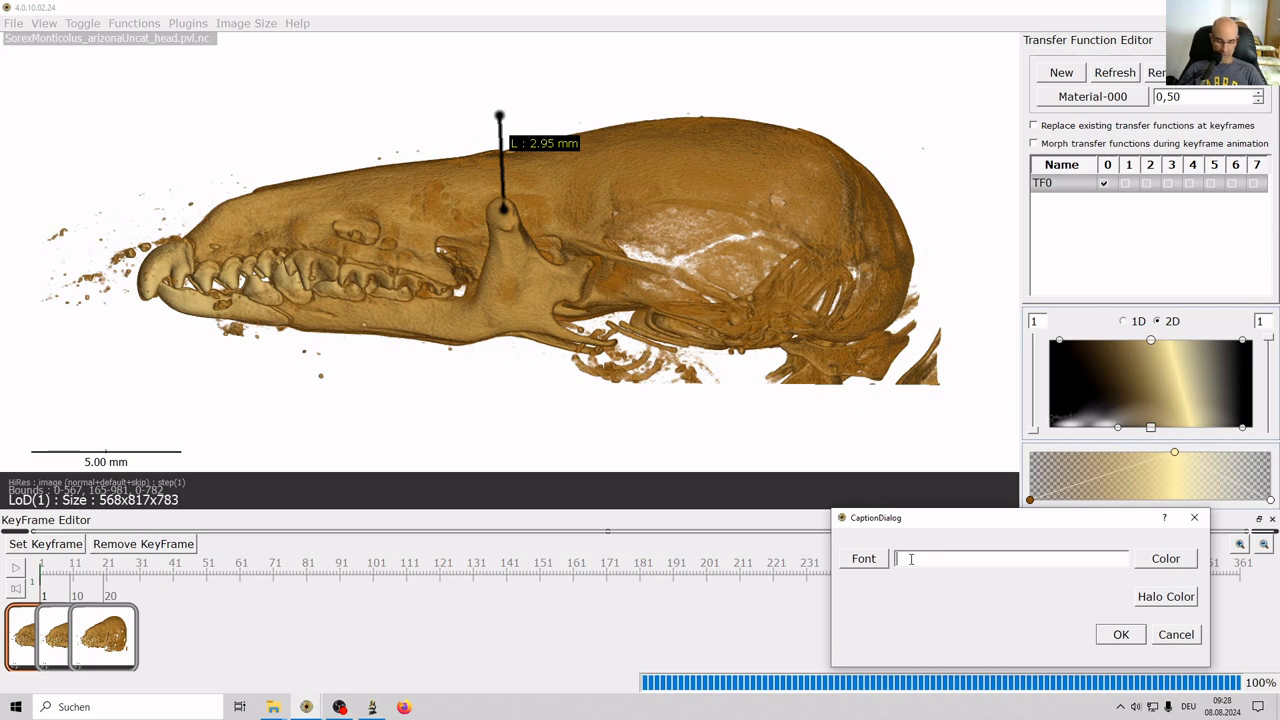
pyautogui.write('coronoid')
pyautogui.click(868, 562)
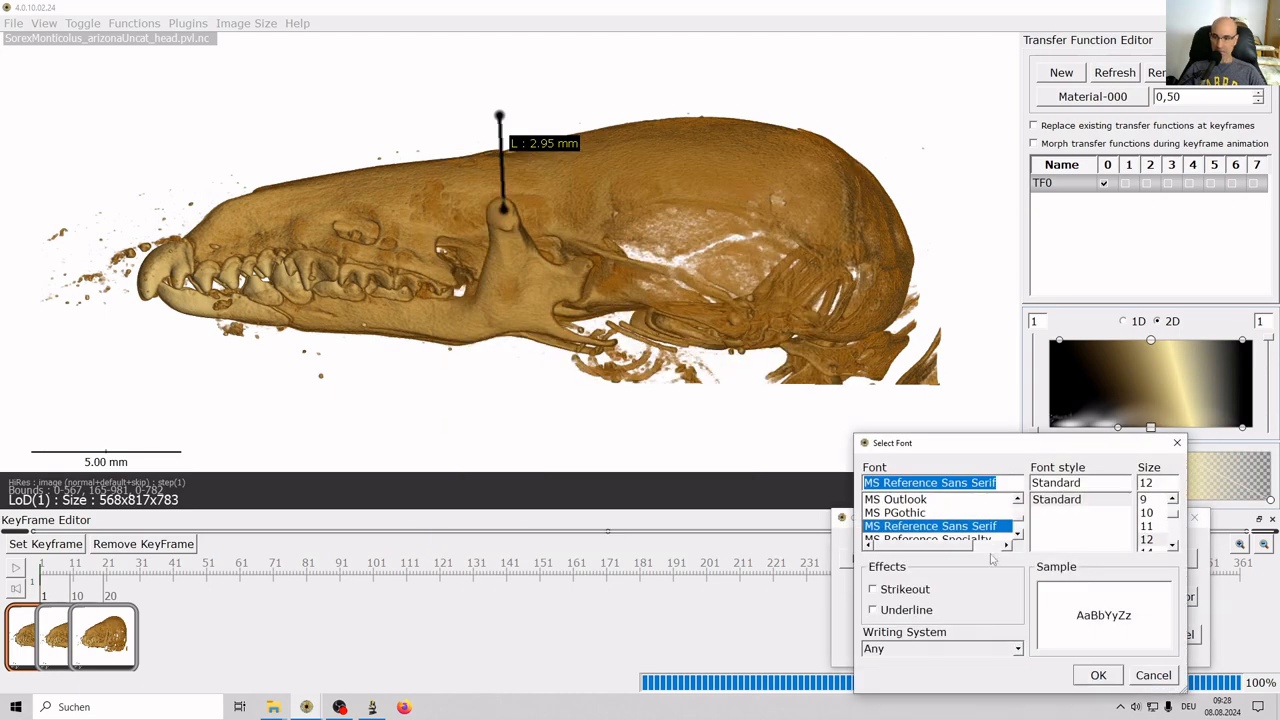
pyautogui.scroll(-1, 1150, 512)
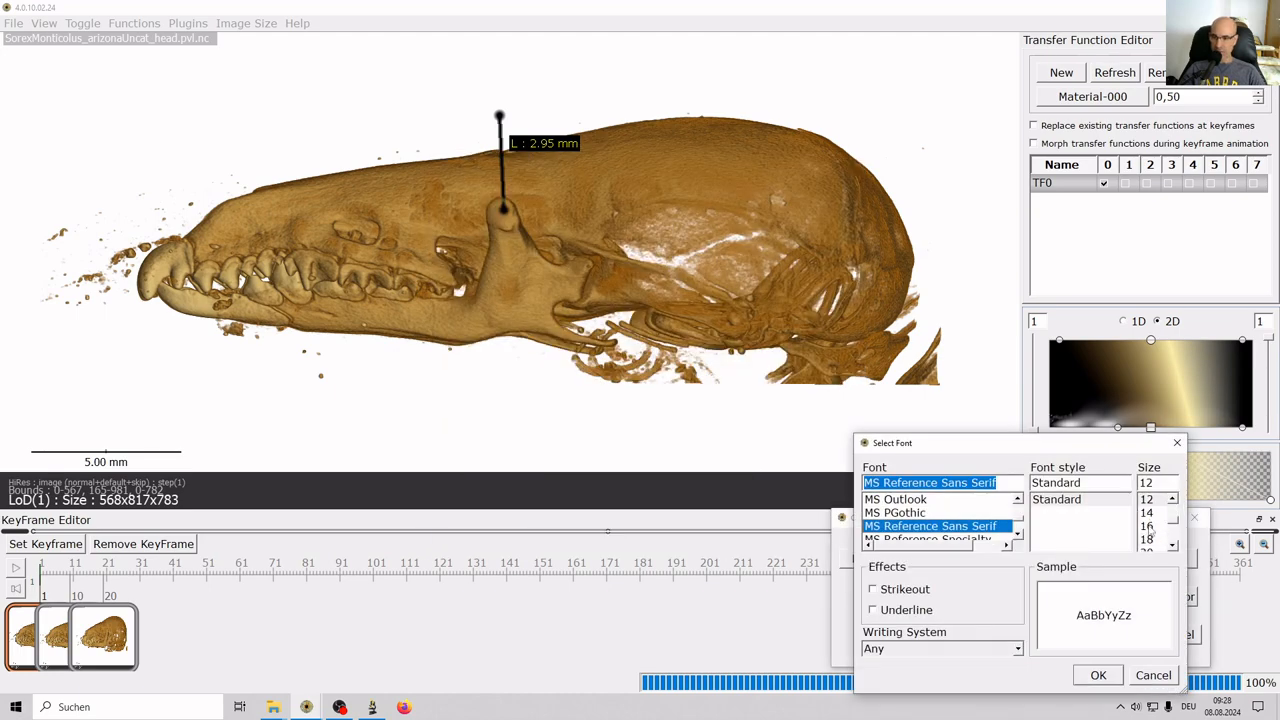
pyautogui.click(1150, 526)
pyautogui.click(1099, 676)
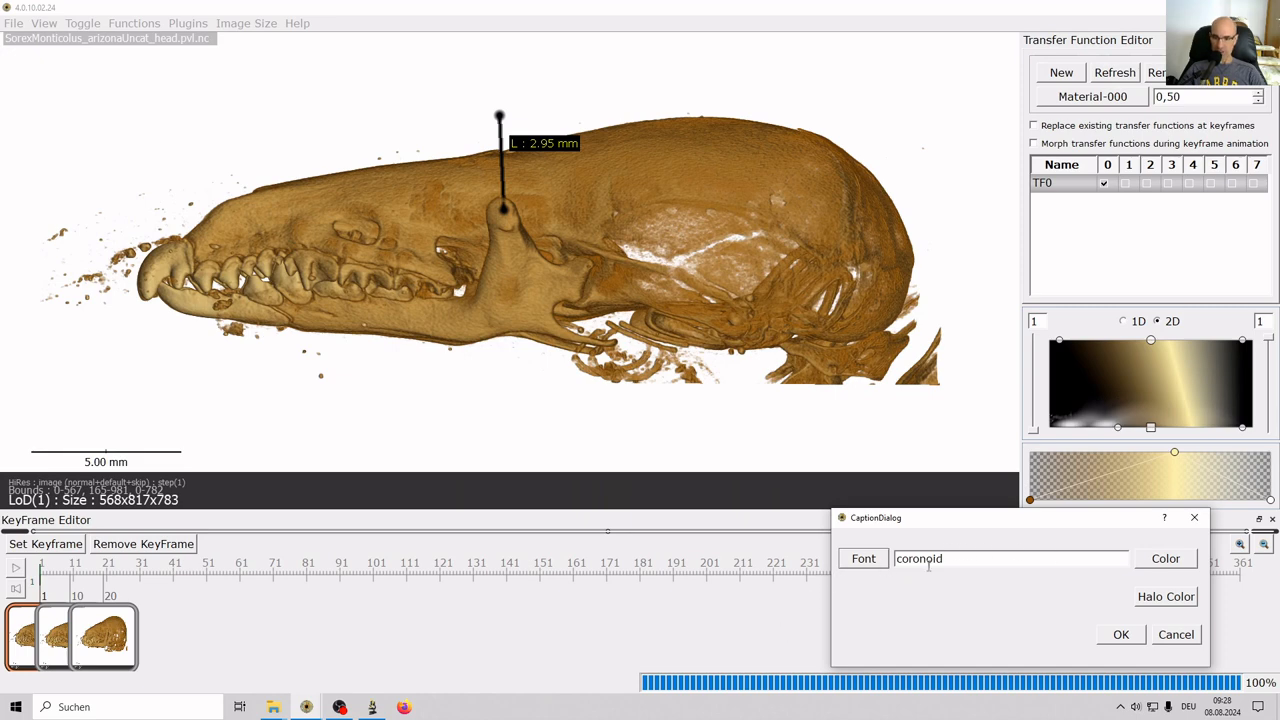
# Make the caption text black and apply the caption to the path.
pyautogui.click(1152, 560)
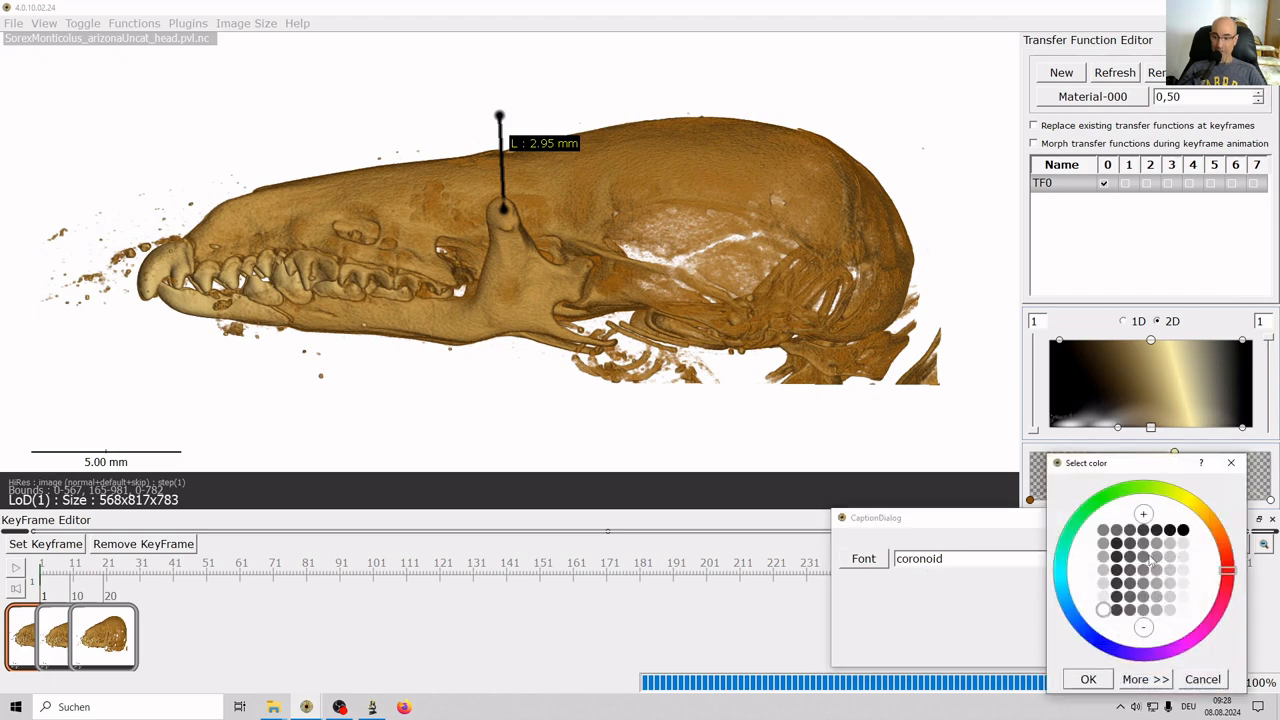
pyautogui.click(1182, 531)
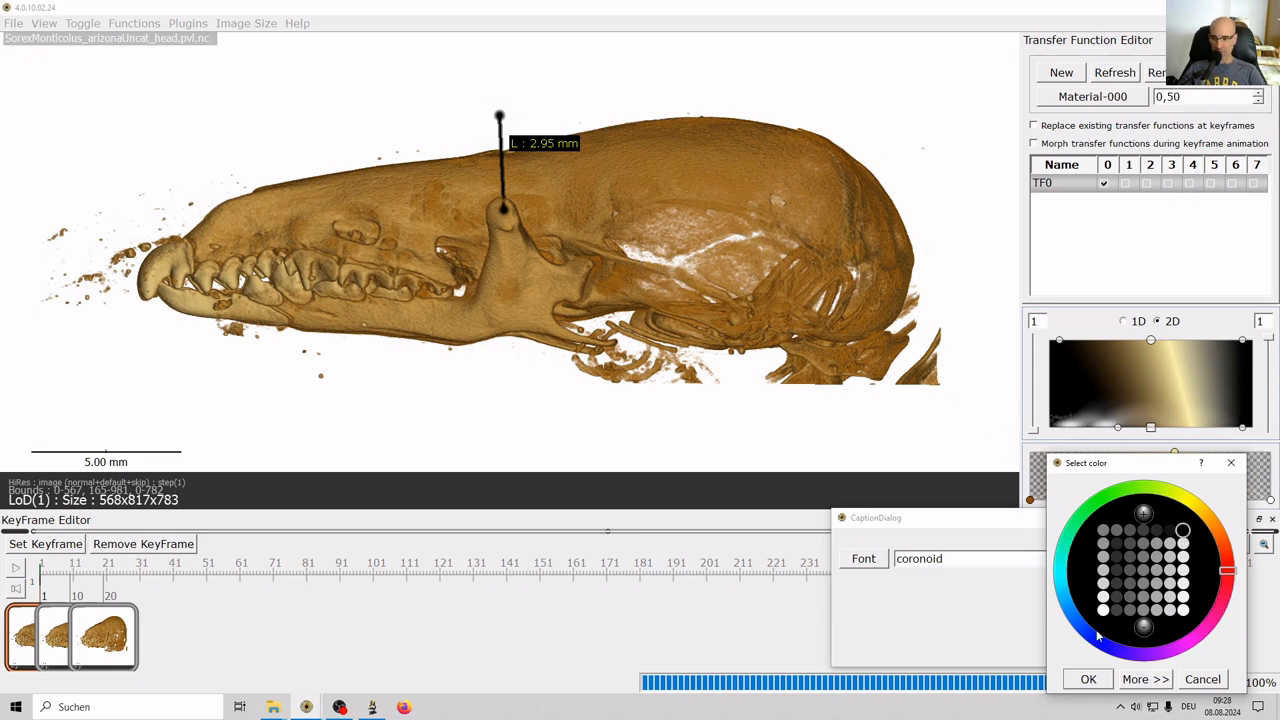
pyautogui.click(1087, 678)
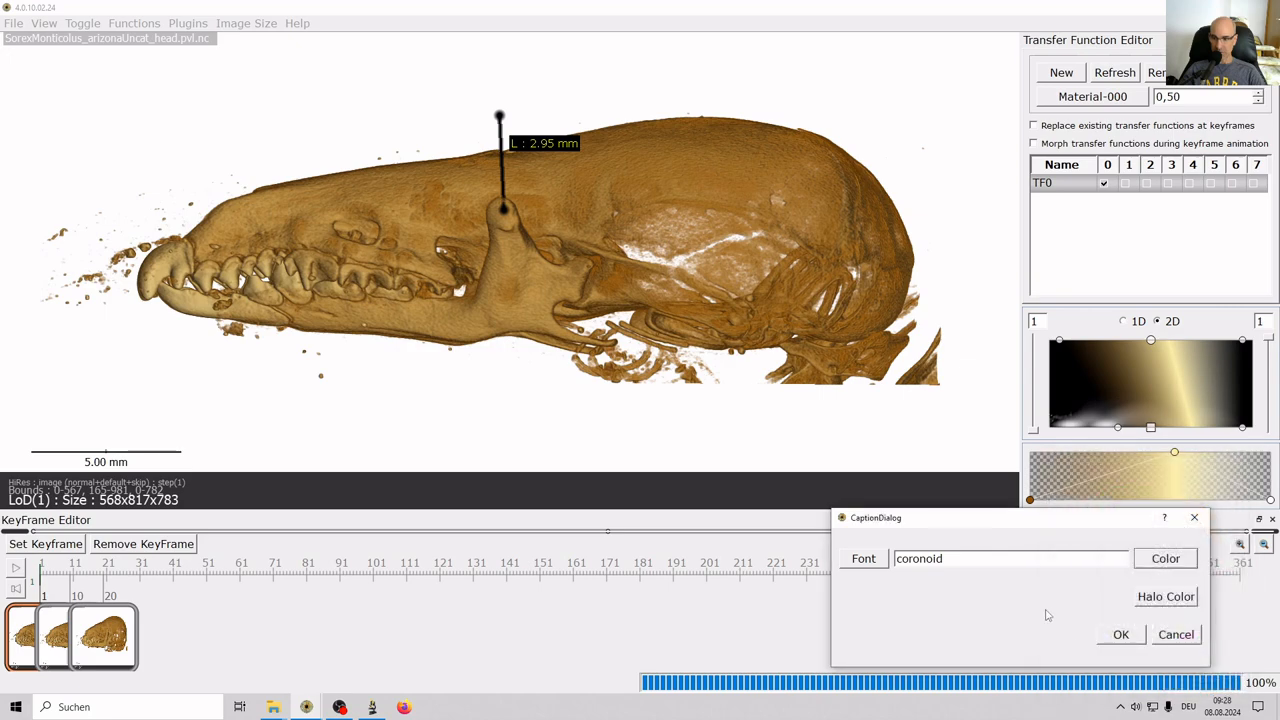
pyautogui.click(1120, 637)
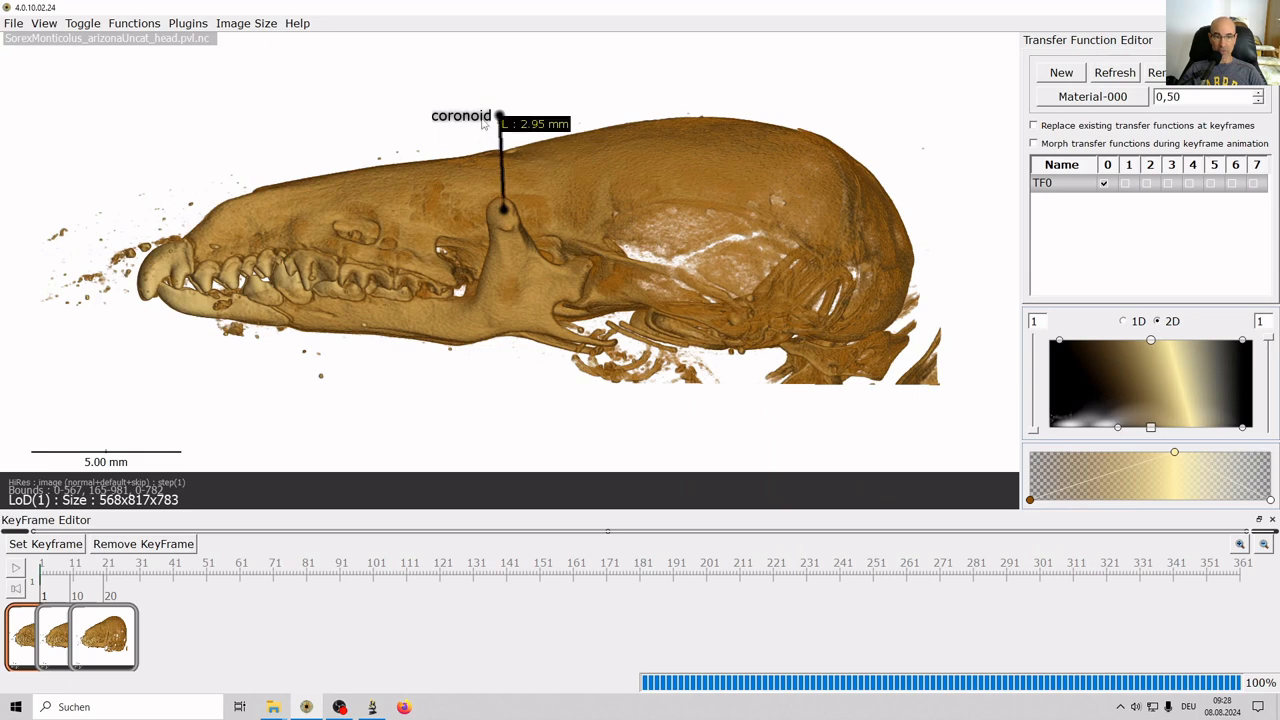
# Overwrite keyframe 1 with the coronoid-captioned view and play the animation preview.
pyautogui.moveTo(502, 211)
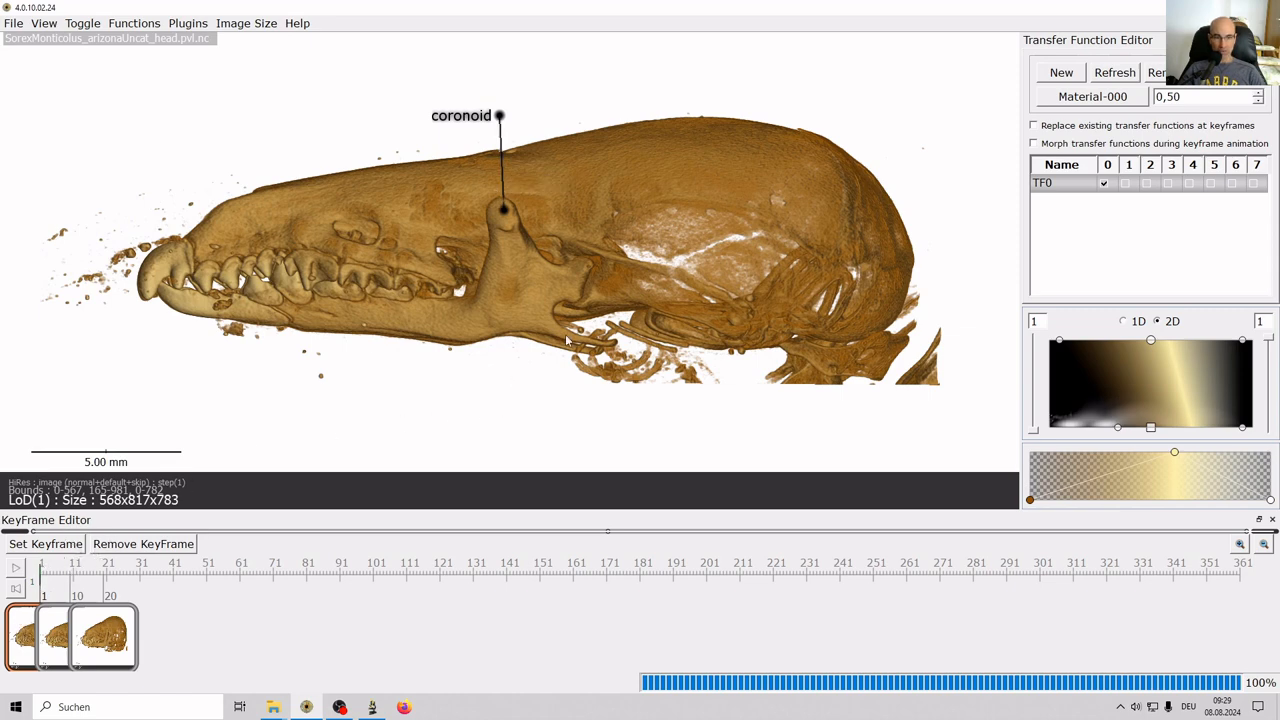
pyautogui.click(37, 548)
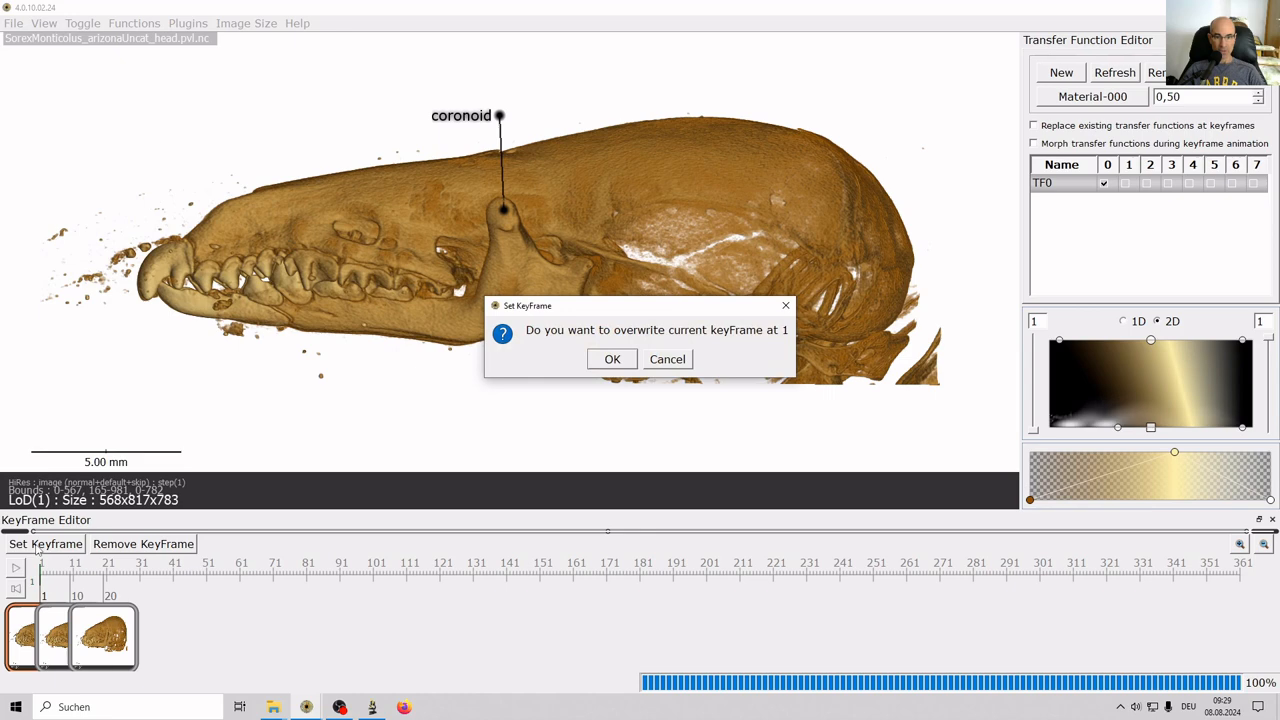
pyautogui.click(612, 360)
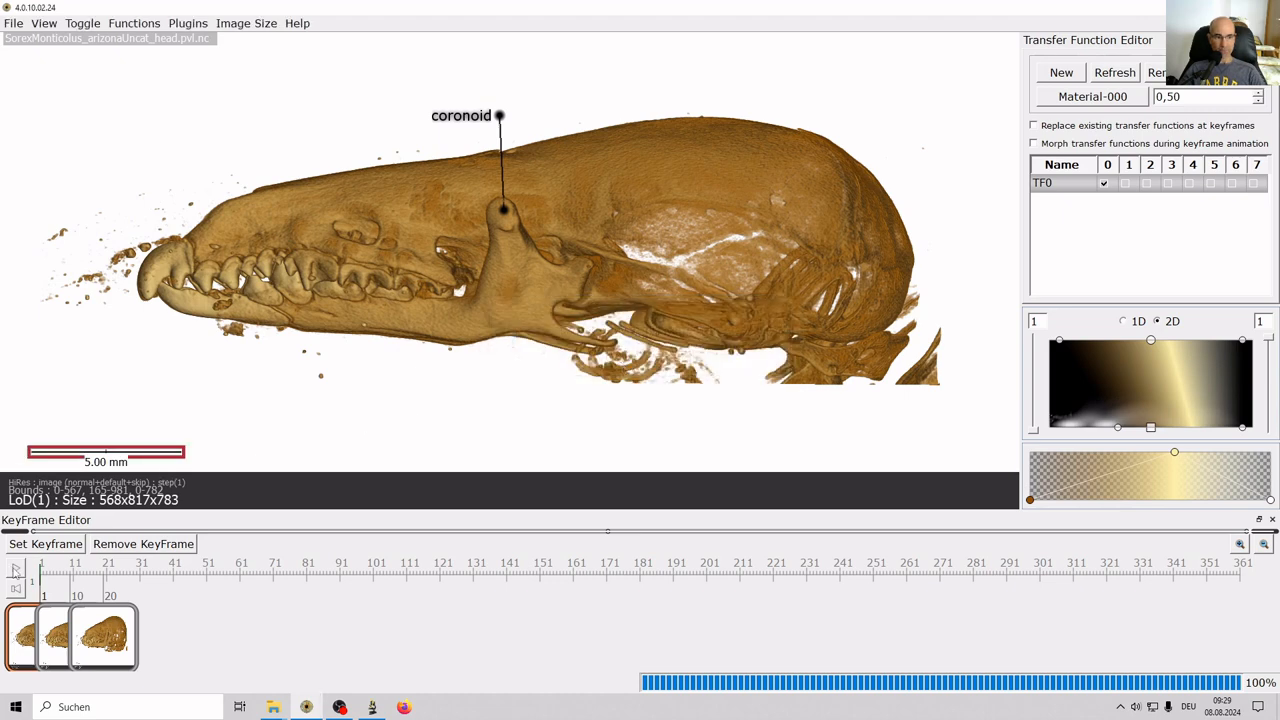
pyautogui.click(15, 569)
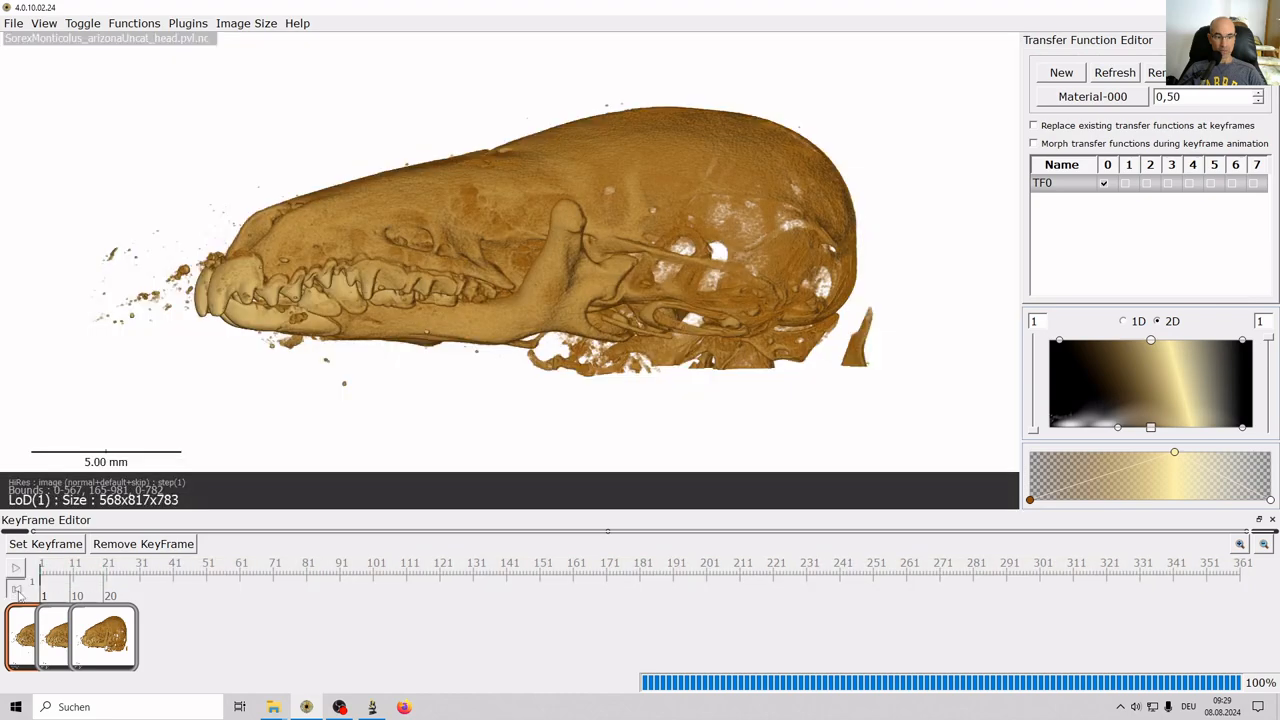
# Drag movie1.xml from the Sorex_monticolus_HEAD folder onto Drishti to load the project.
pyautogui.click(60, 620)
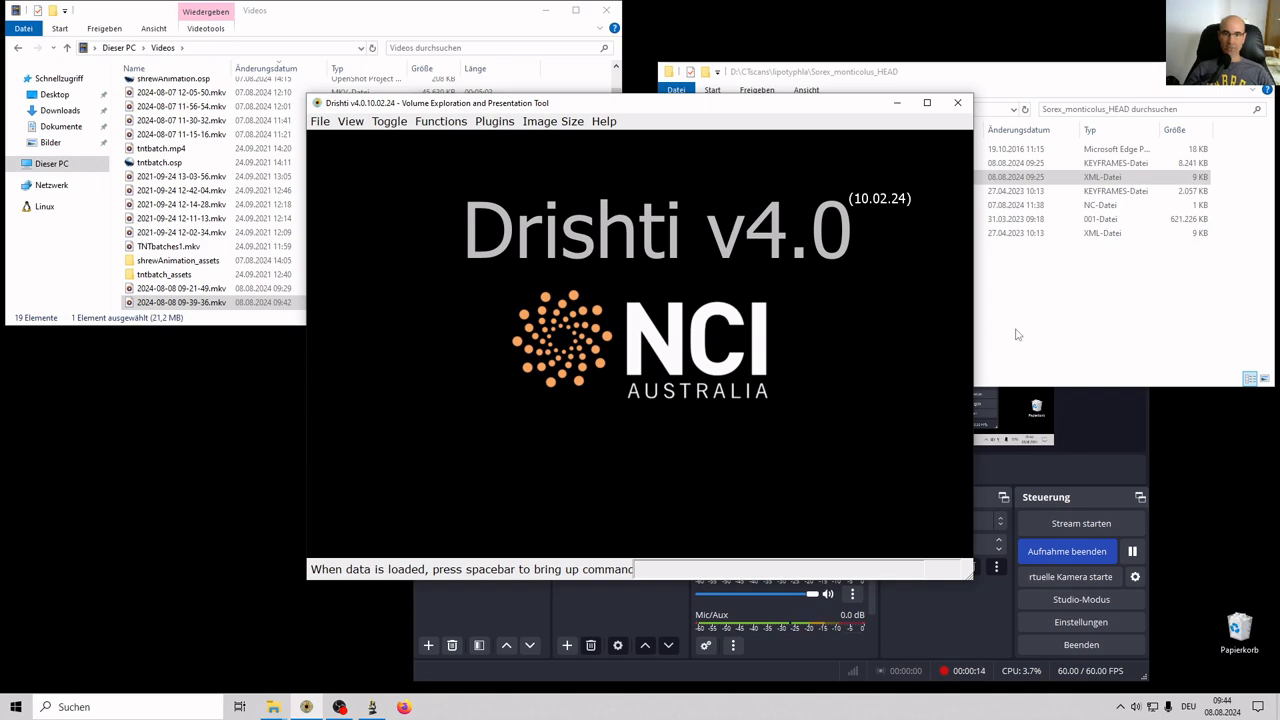
pyautogui.click(1017, 335)
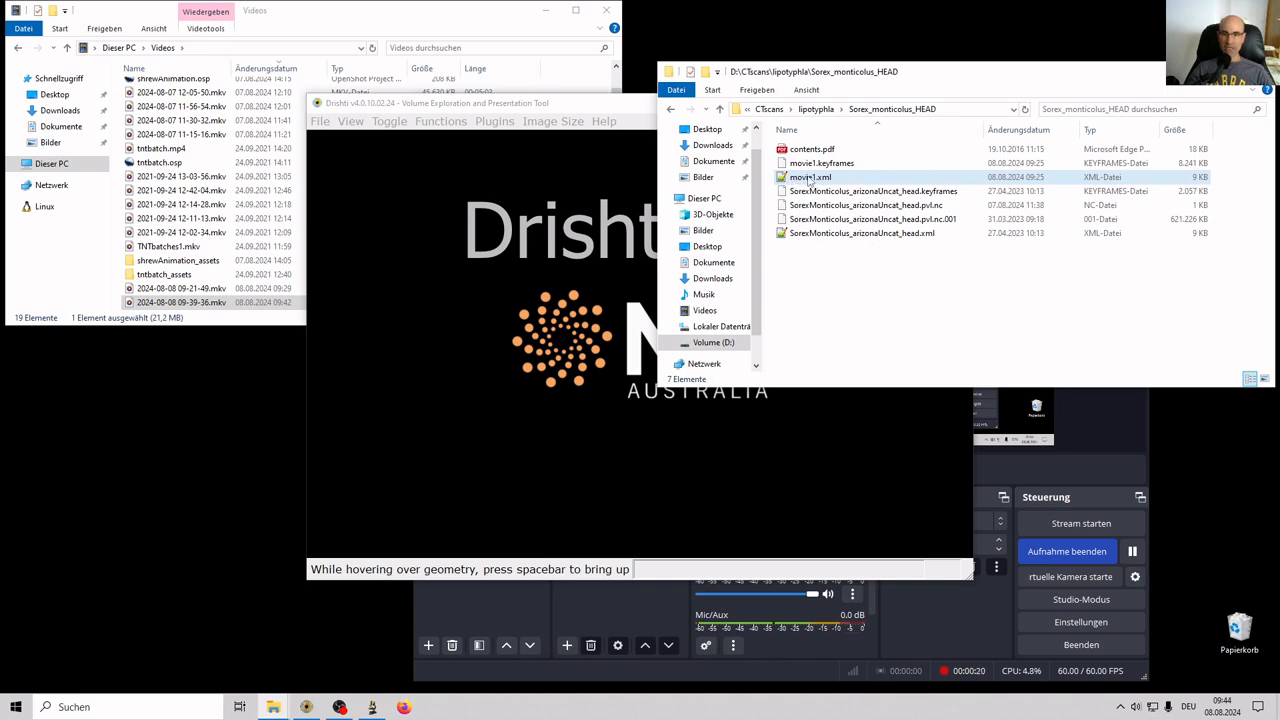
pyautogui.moveTo(803, 181); pyautogui.dragTo(502, 288)
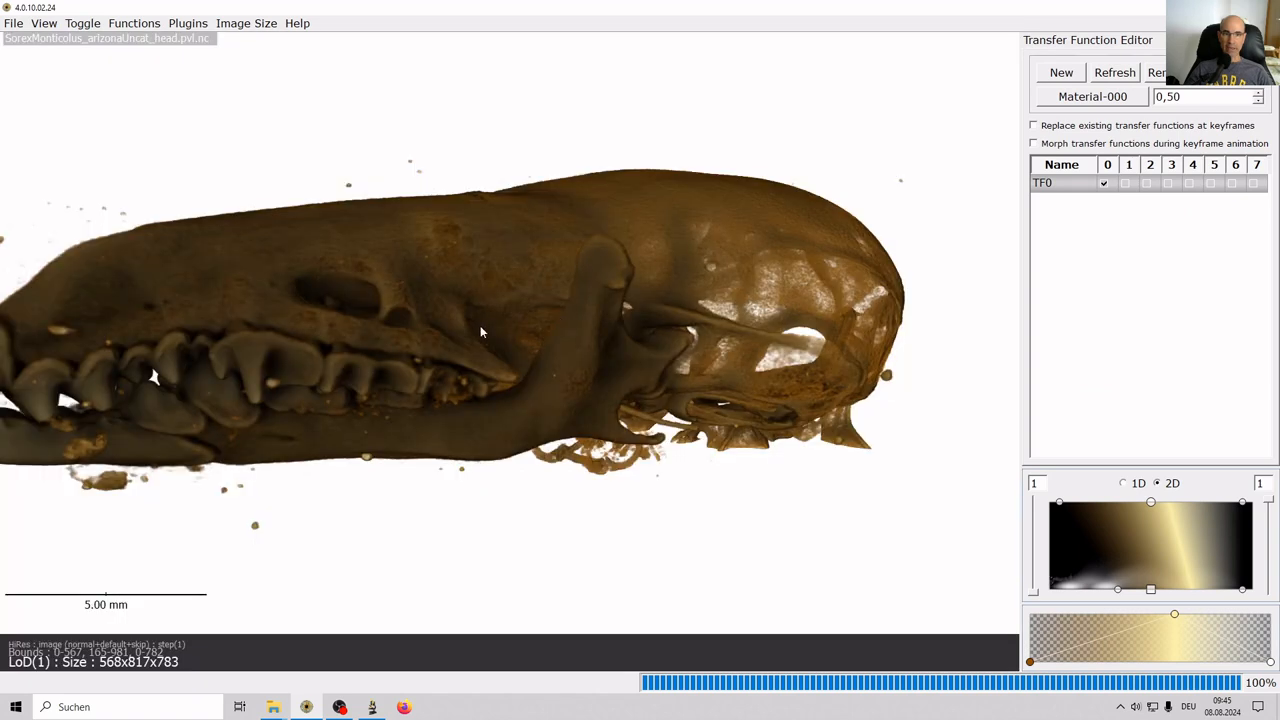
# Rotate the reloaded skull, show the KeyFrame Editor, and lighten the transfer function to gold.
pyautogui.moveTo(474, 314); pyautogui.dragTo(527, 290)
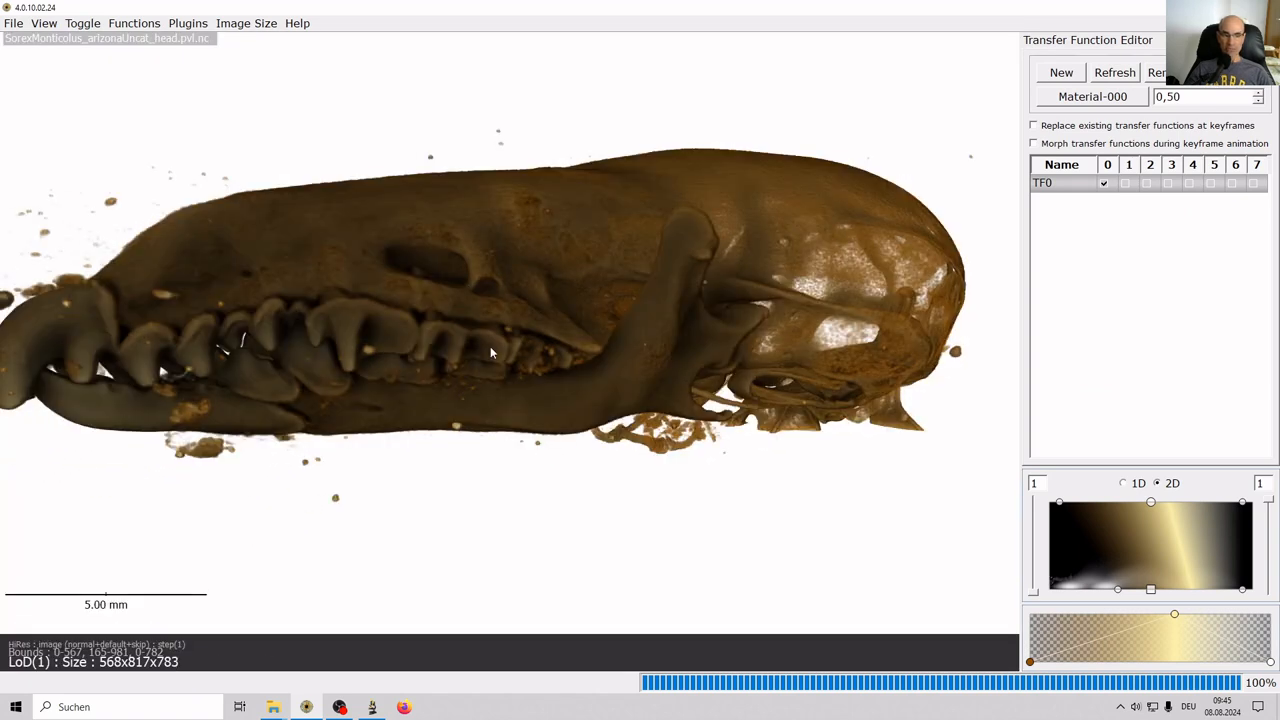
pyautogui.moveTo(490, 352); pyautogui.dragTo(480, 310)
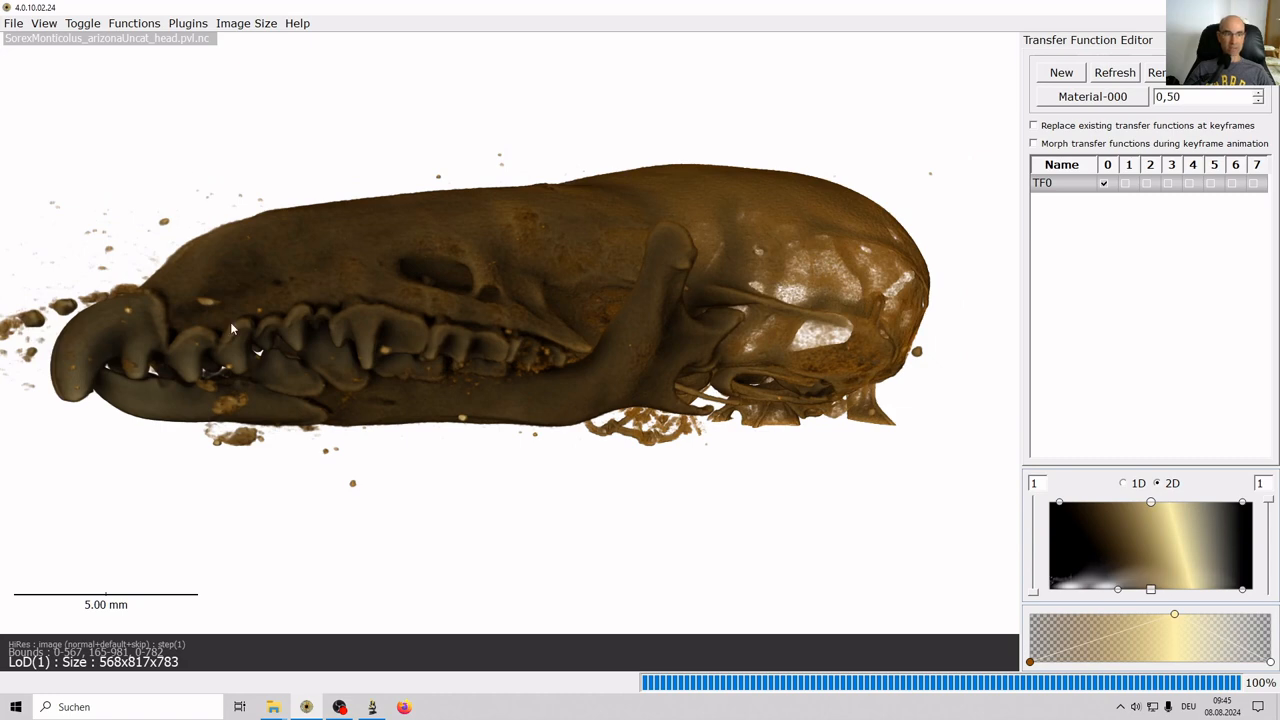
pyautogui.click(42, 24)
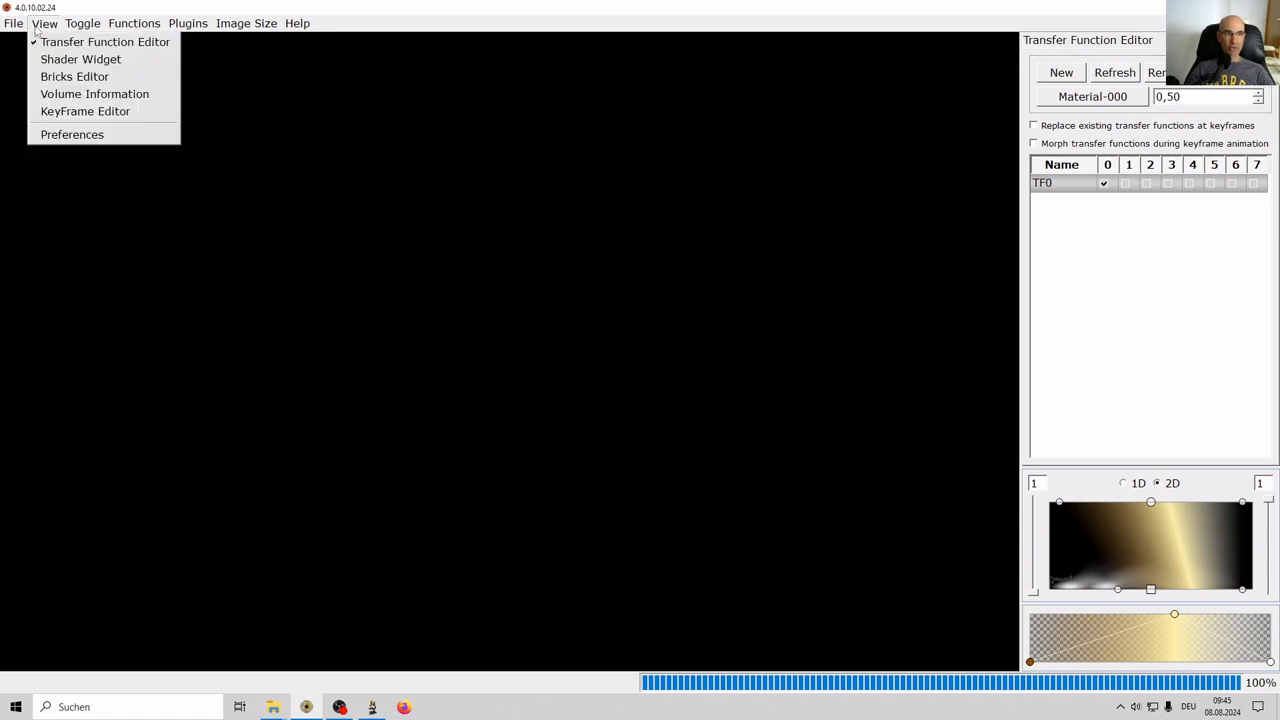
pyautogui.click(60, 112)
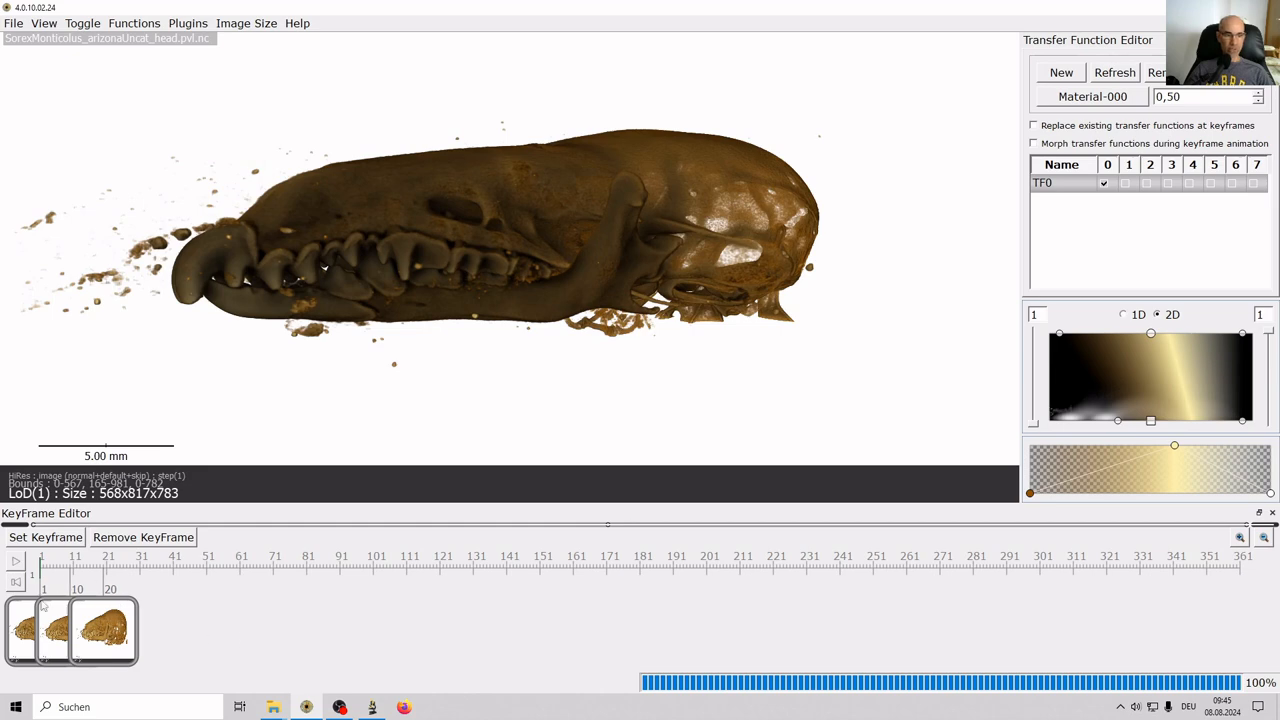
pyautogui.click(24, 627)
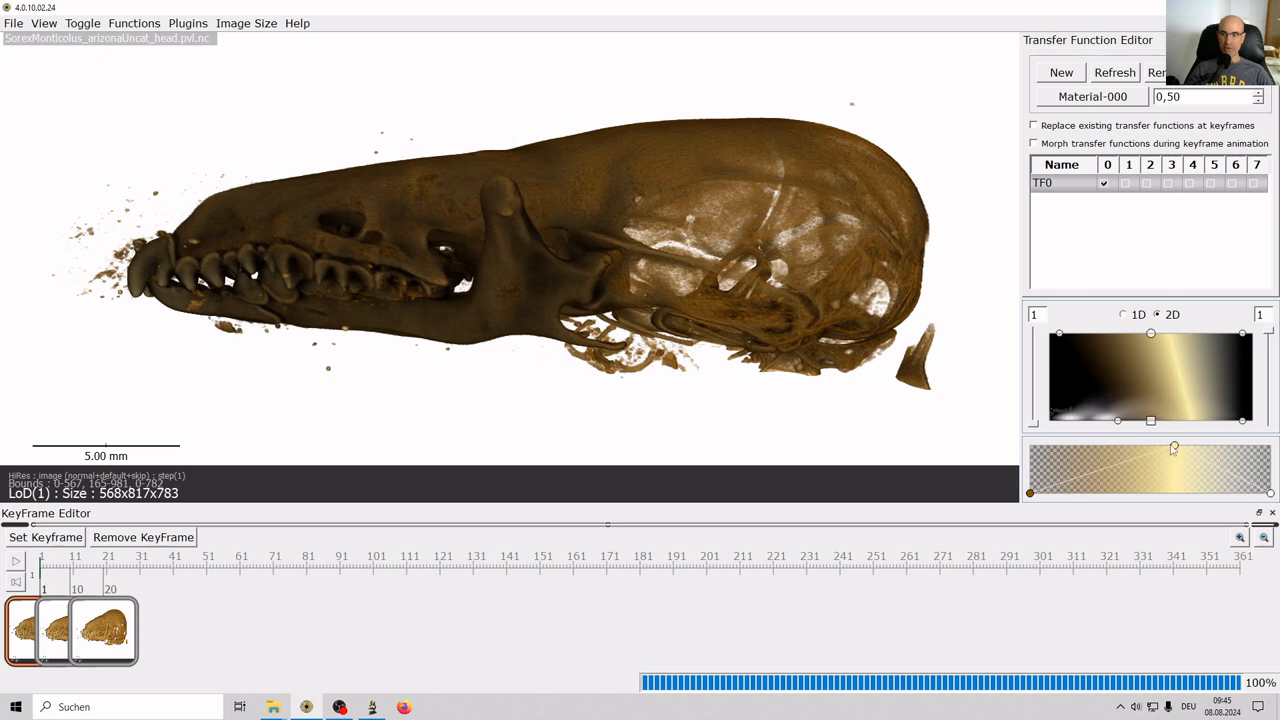
pyautogui.moveTo(1175, 449); pyautogui.dragTo(1168, 444)
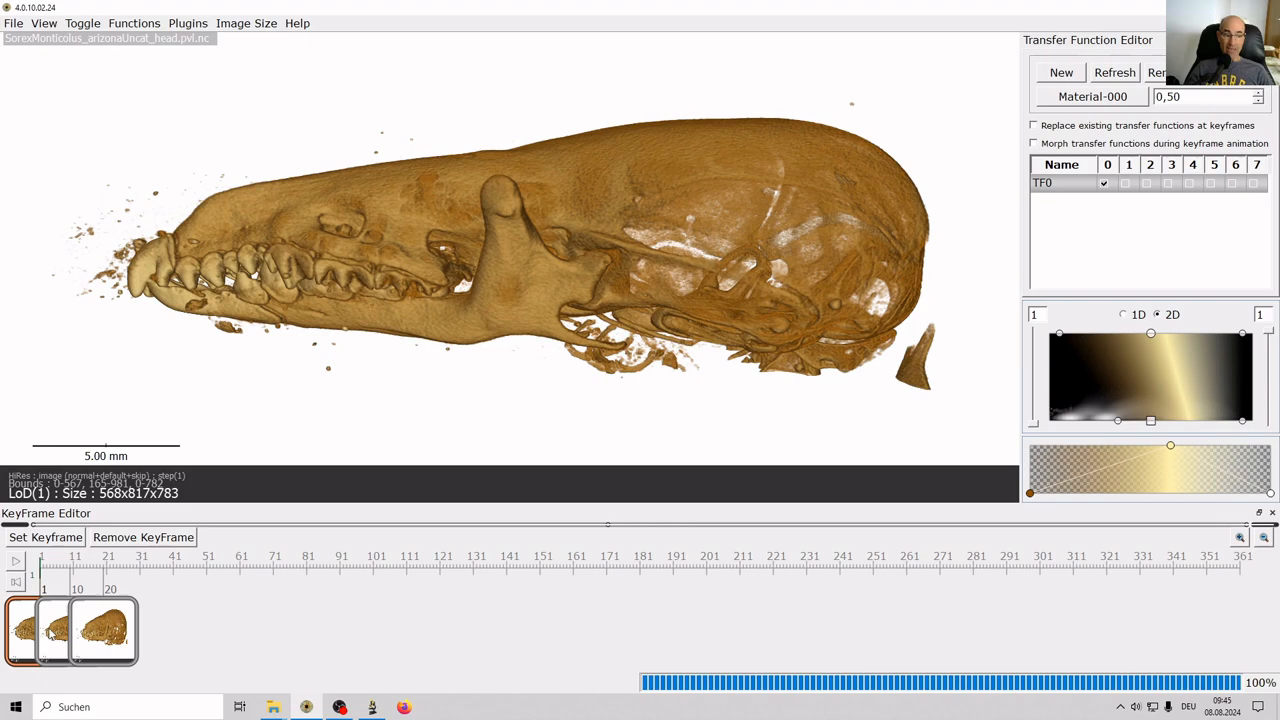
# Switch the camera type to orthographic projection.
pyautogui.click(50, 634)
pyautogui.click(90, 632)
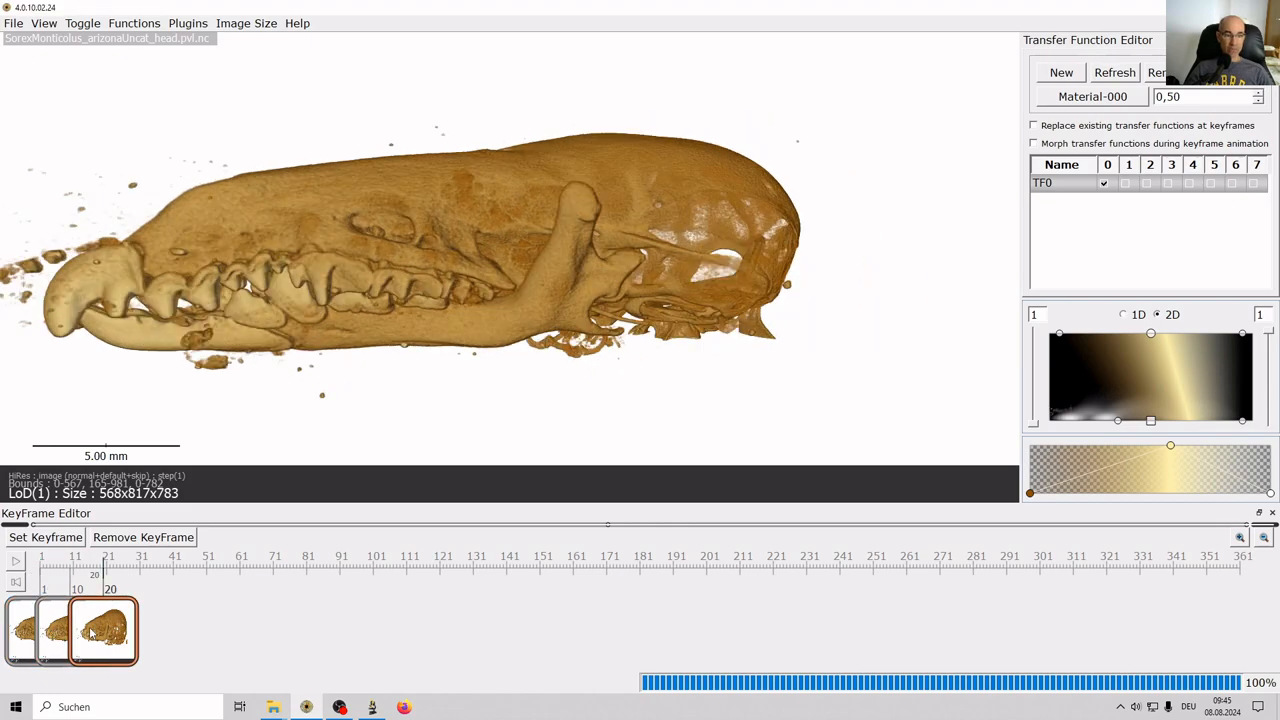
pyautogui.click(50, 634)
pyautogui.click(22, 632)
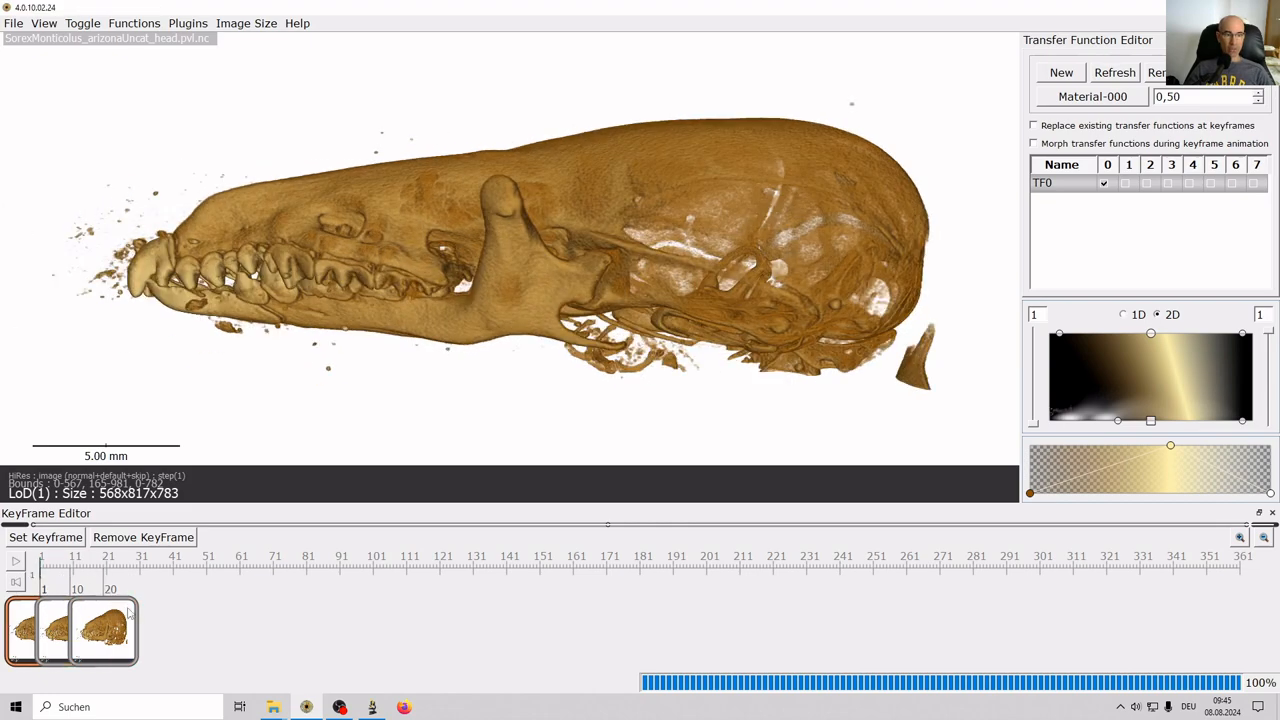
pyautogui.click(78, 26)
pyautogui.moveTo(104, 150)
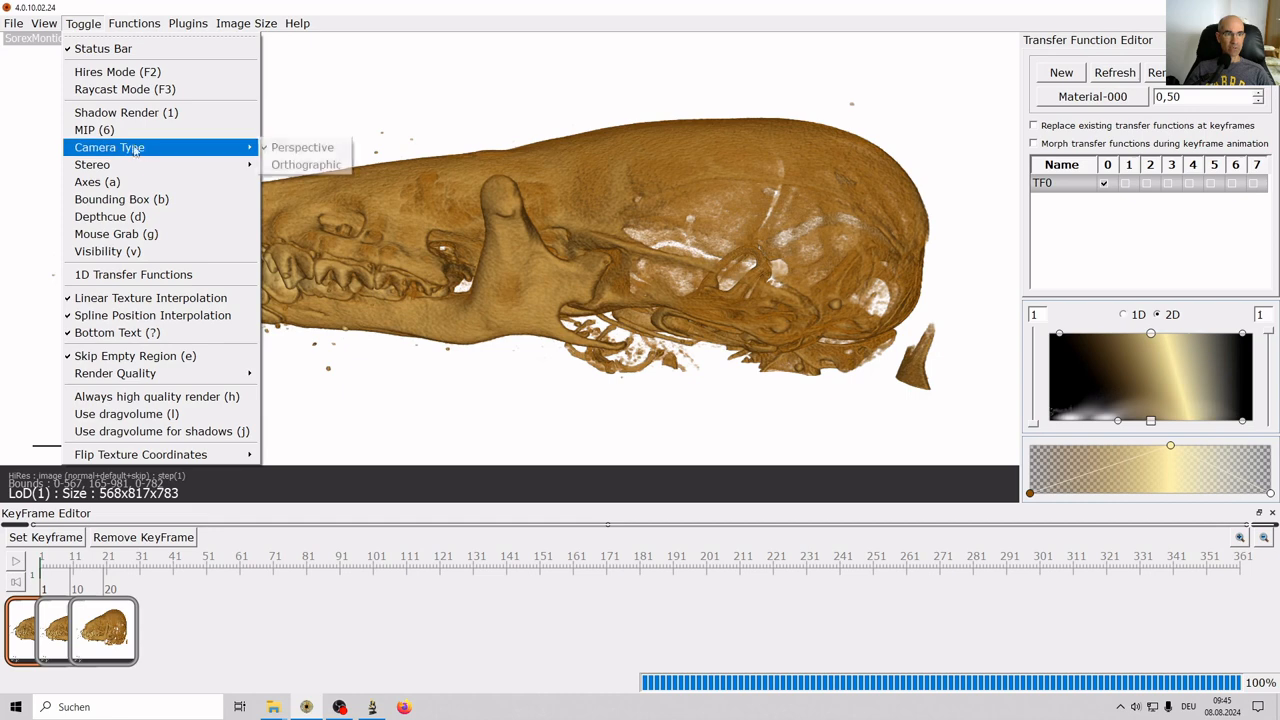
pyautogui.click(286, 165)
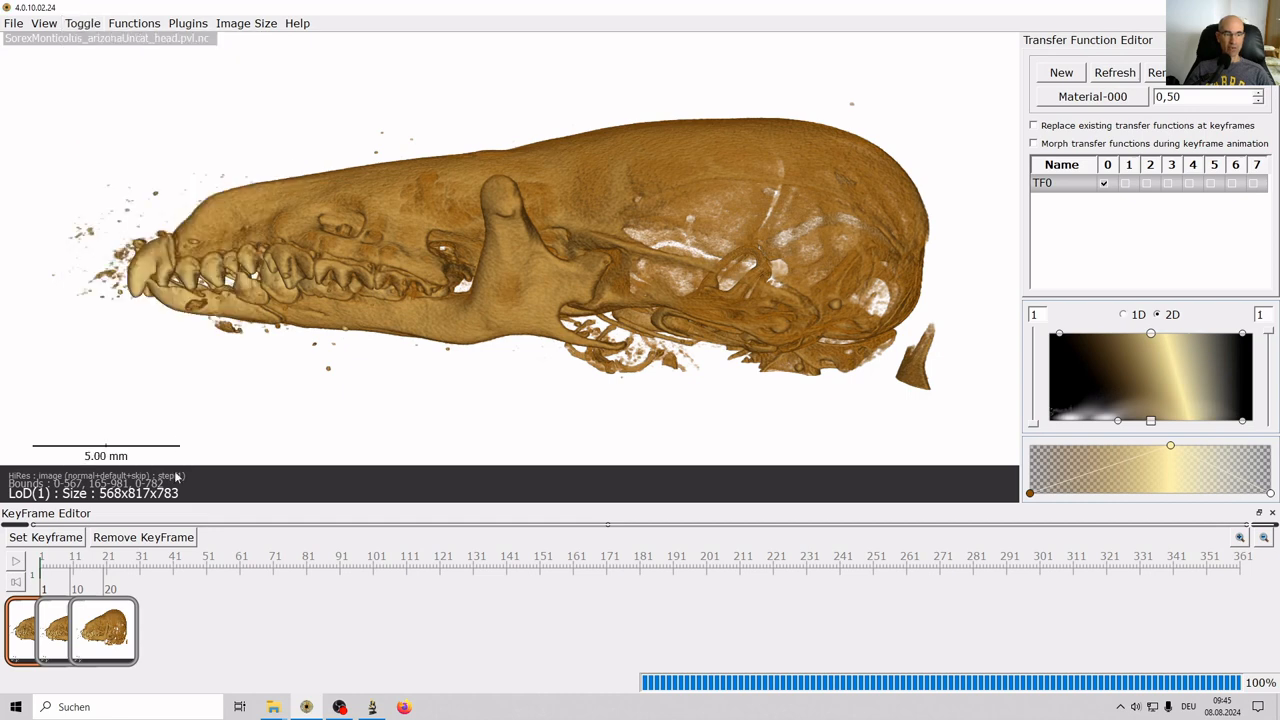
# Move the second keyframe to frame 10 and the last one from frame 20 to 57.
pyautogui.click(58, 630)
pyautogui.click(84, 636)
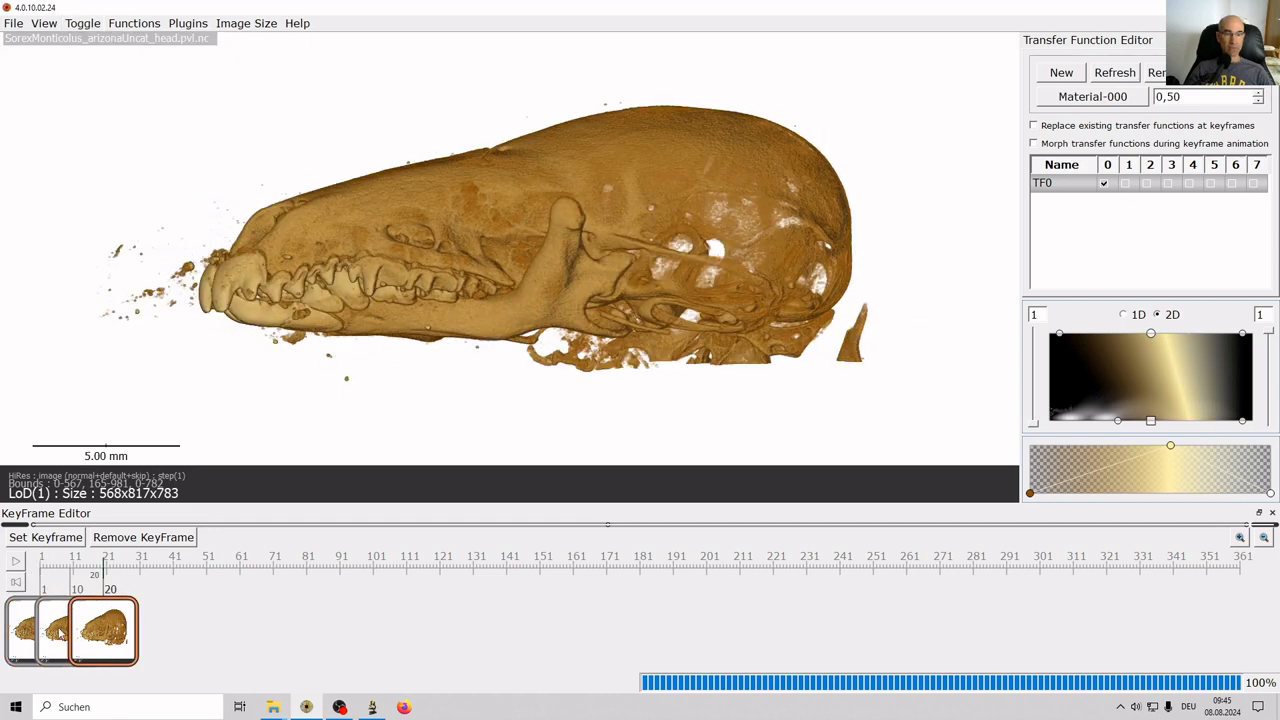
pyautogui.click(58, 632)
pyautogui.click(24, 632)
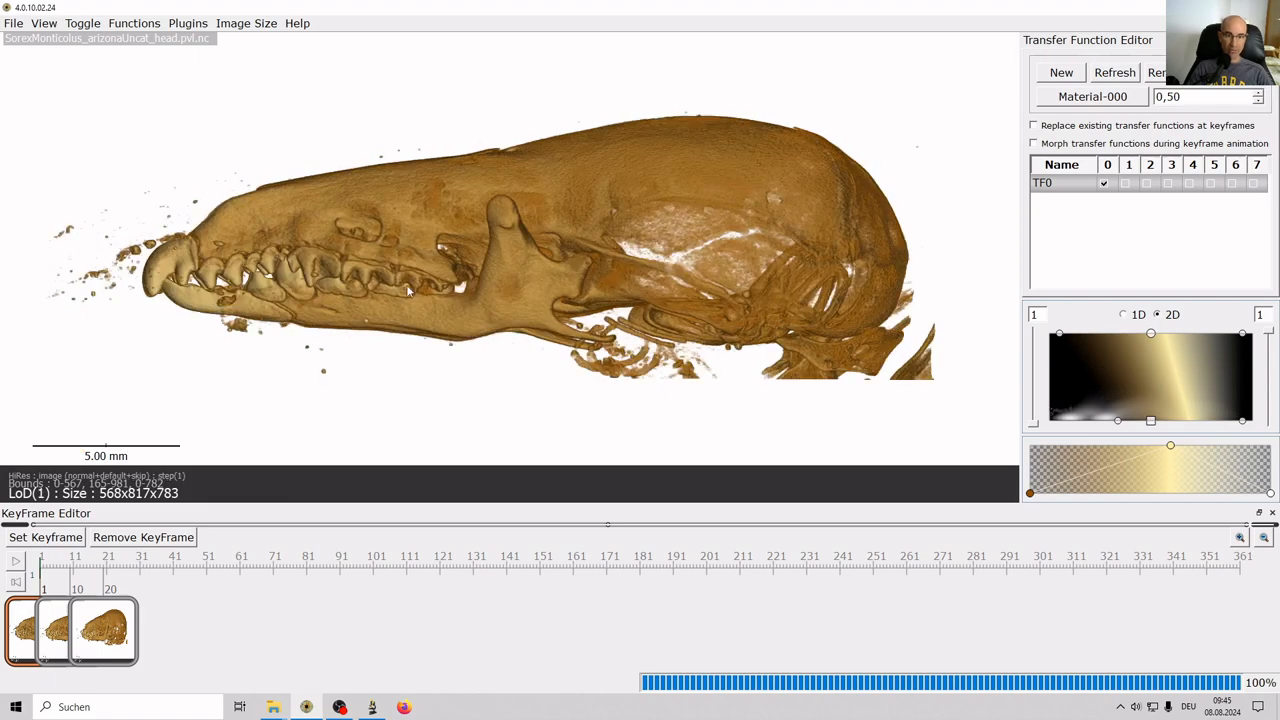
pyautogui.moveTo(407, 290)
pyautogui.mouseDown()
pyautogui.moveTo(404, 268)
pyautogui.moveTo(393, 273)
pyautogui.mouseUp()
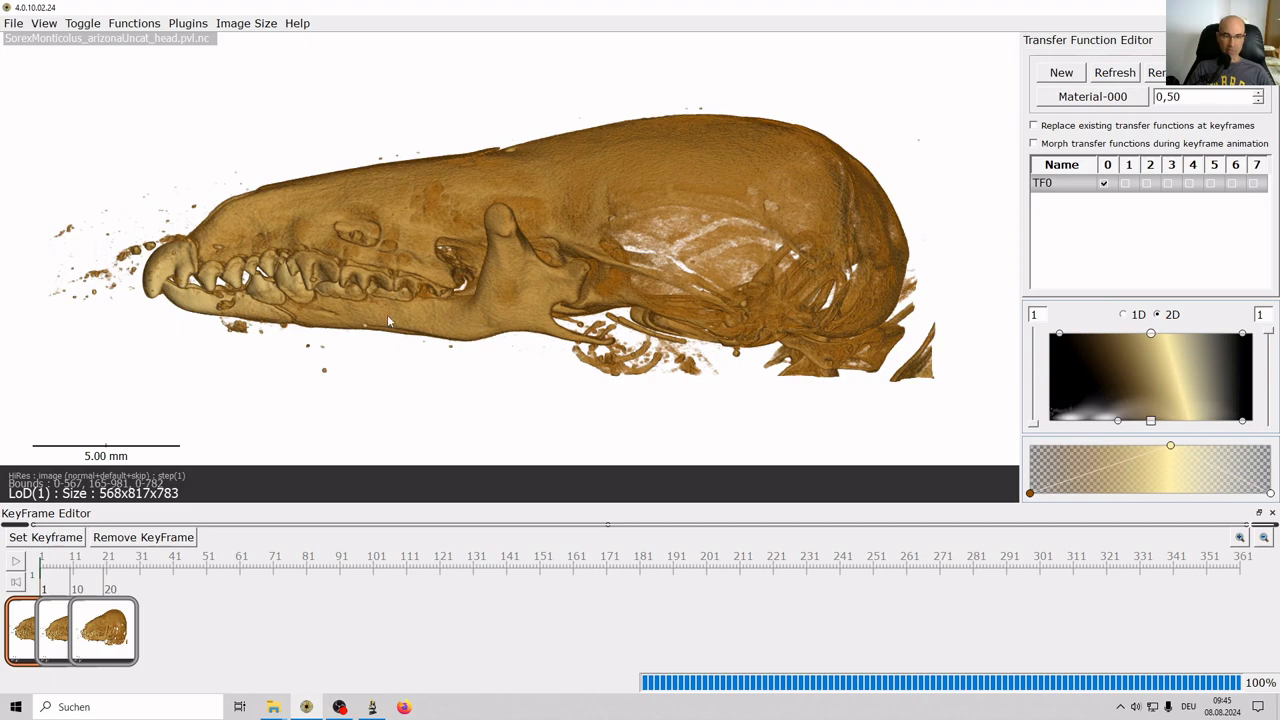
pyautogui.moveTo(373, 304)
pyautogui.mouseDown()
pyautogui.moveTo(390, 304)
pyautogui.moveTo(382, 297)
pyautogui.mouseUp()
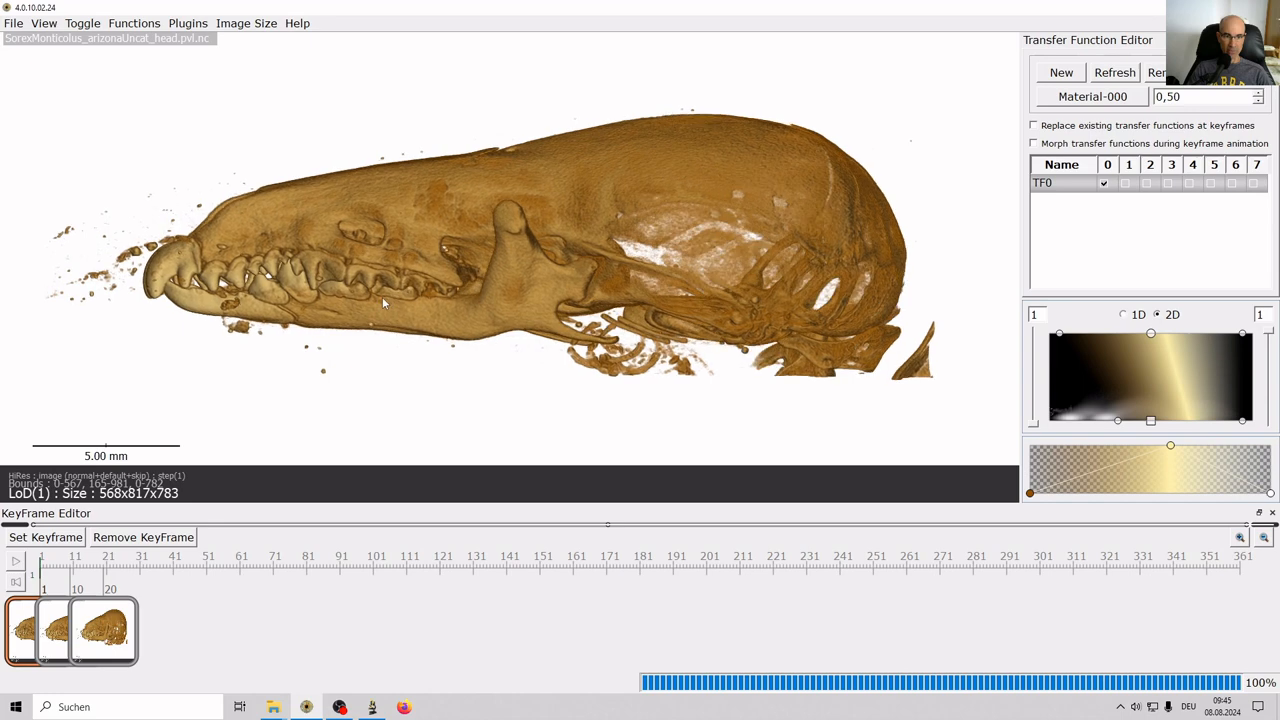
pyautogui.click(62, 622)
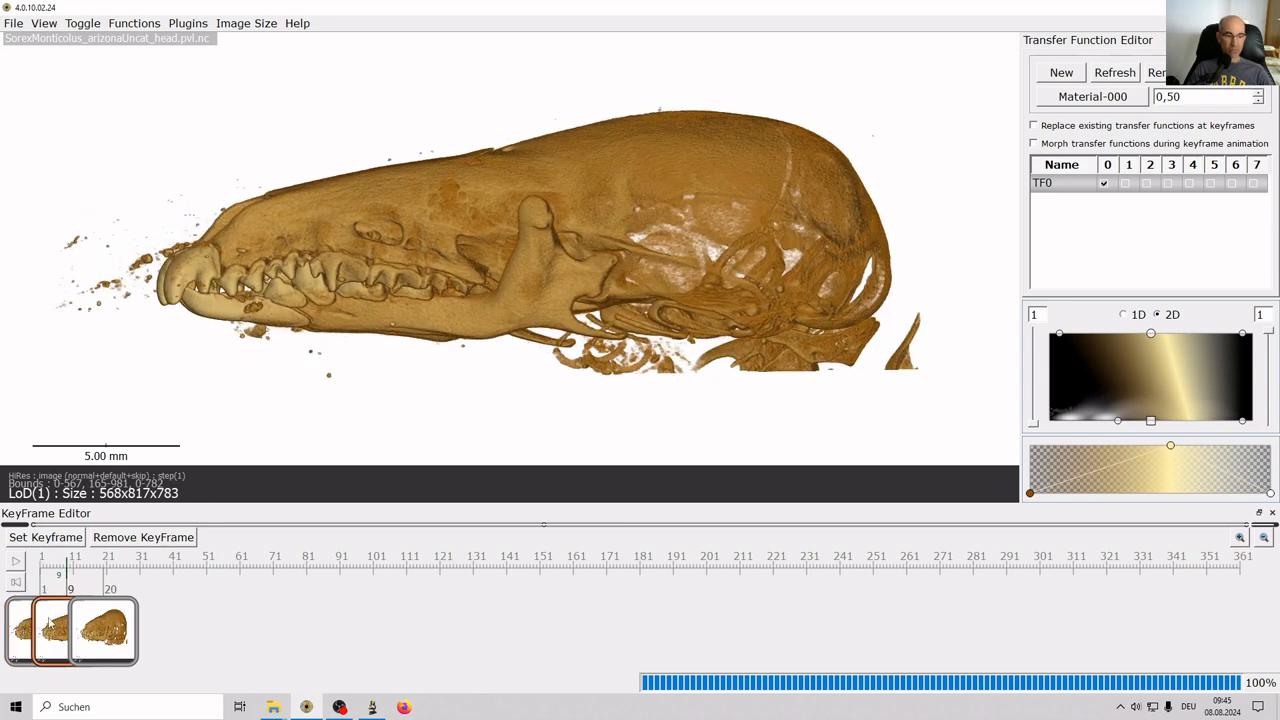
pyautogui.moveTo(52, 624); pyautogui.dragTo(55, 624)
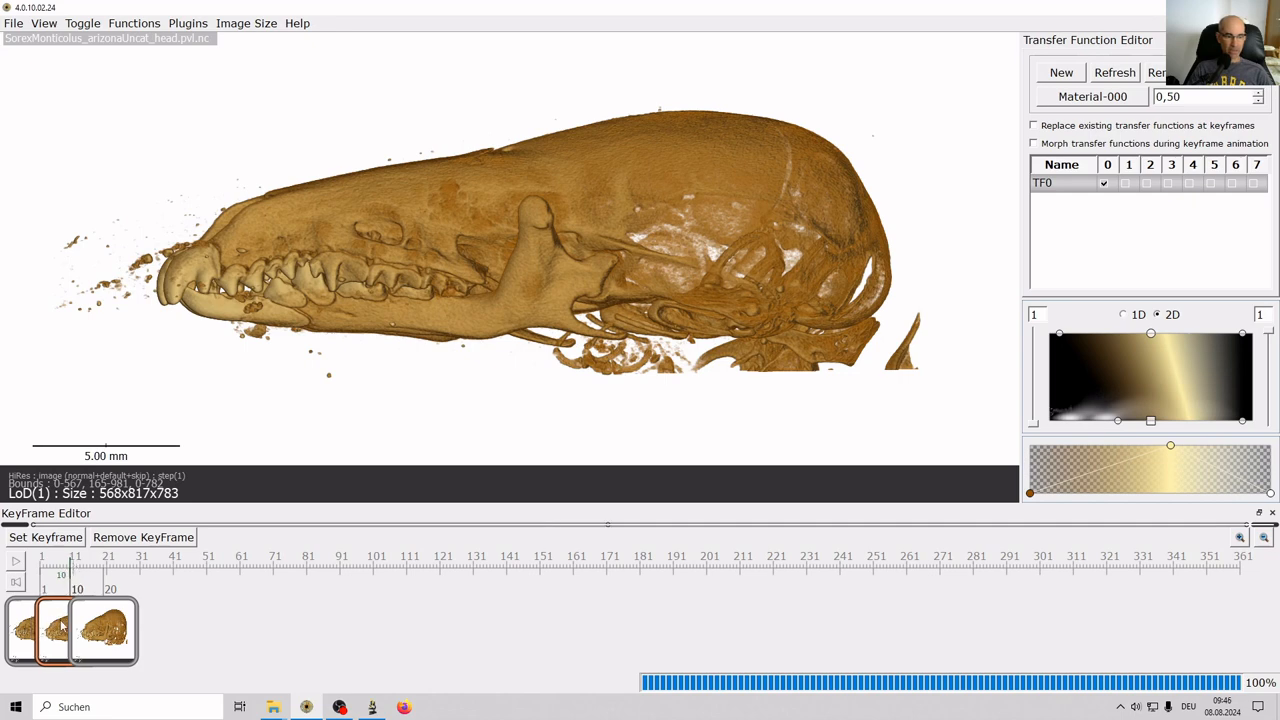
pyautogui.moveTo(104, 628); pyautogui.dragTo(228, 628)
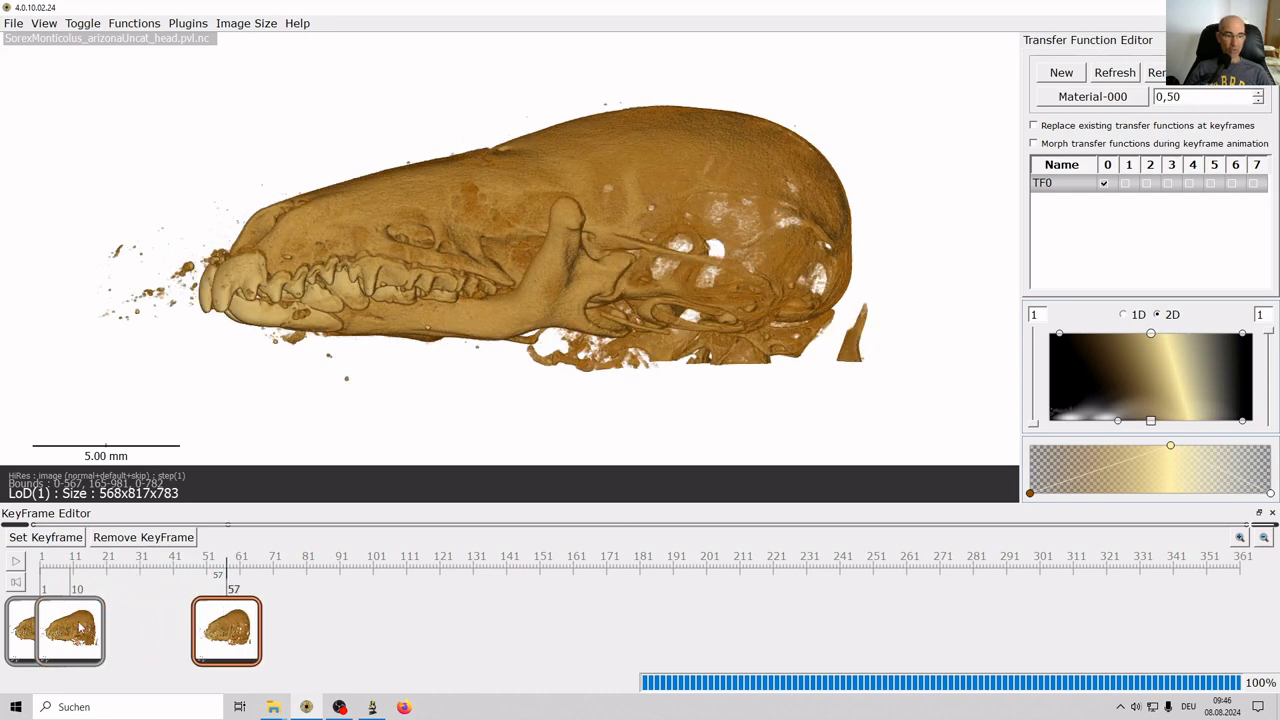
# Drag the last keyframe from frame 57 back to frame 20.
pyautogui.click(60, 572)
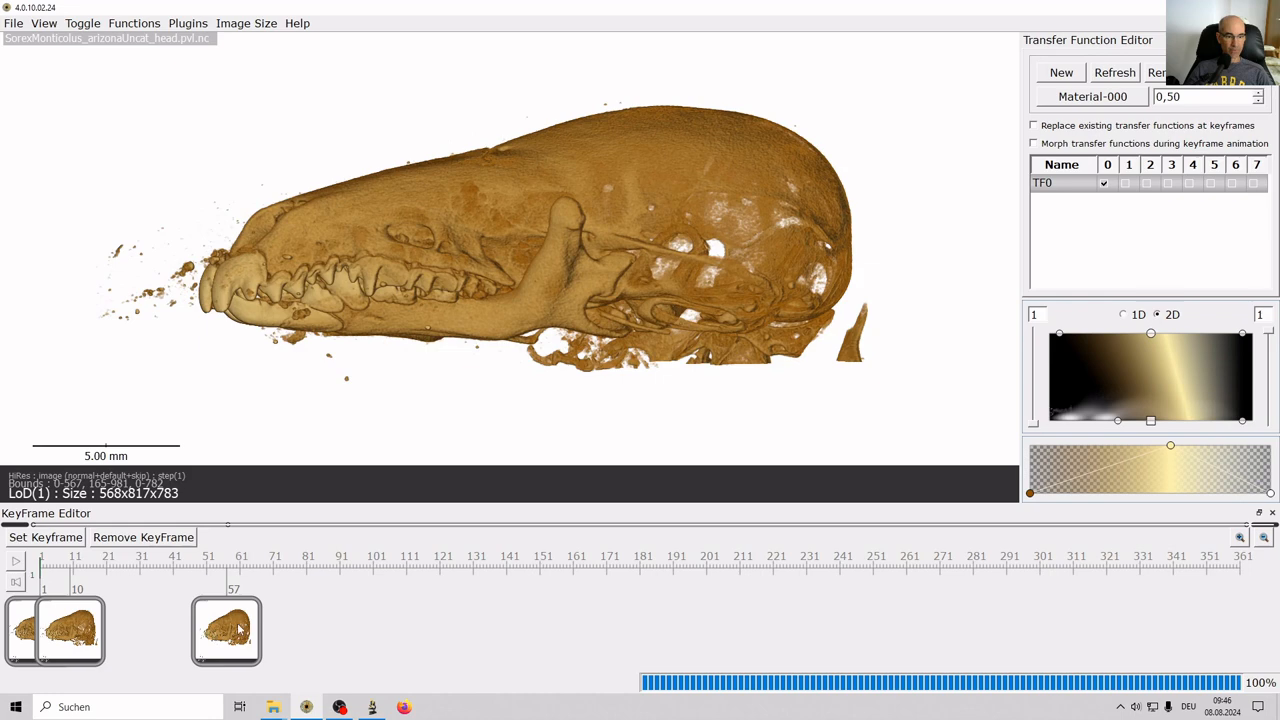
pyautogui.moveTo(240, 630); pyautogui.dragTo(118, 630)
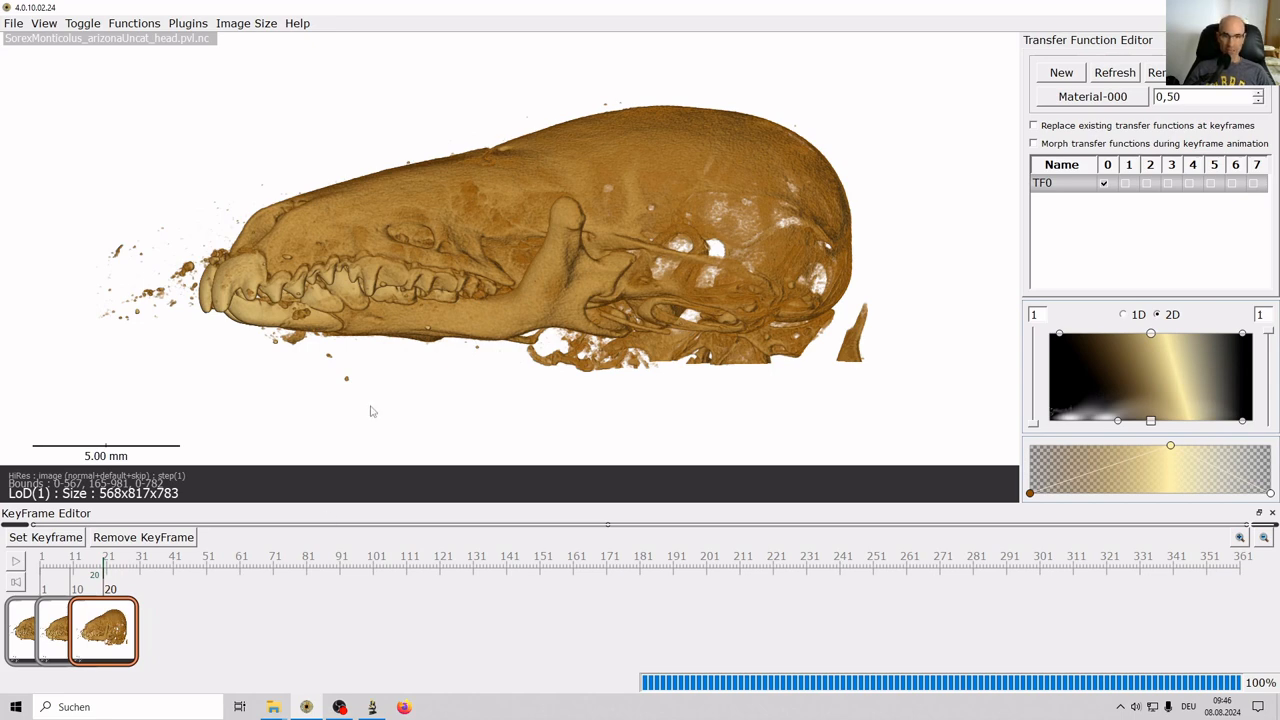
# In keyframe 1's view, run the path command to join the two marked points (2.41 mm).
pyautogui.click(29, 638)
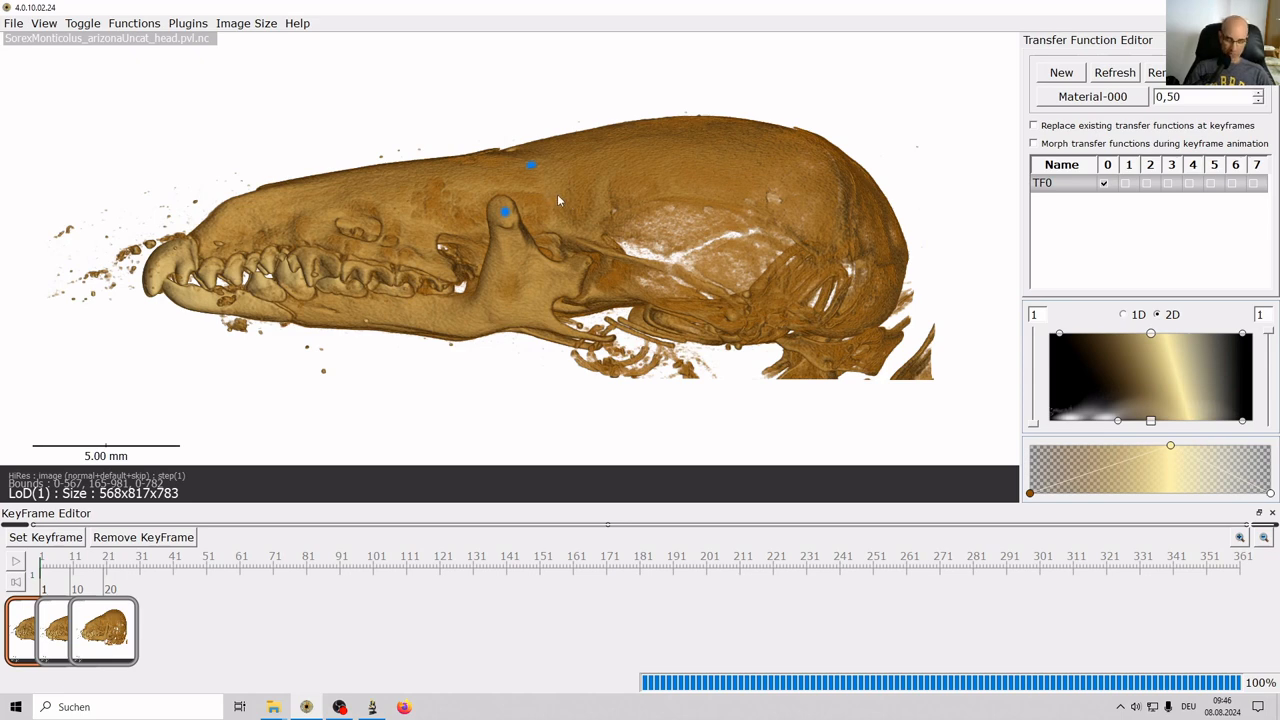
pyautogui.press('space')
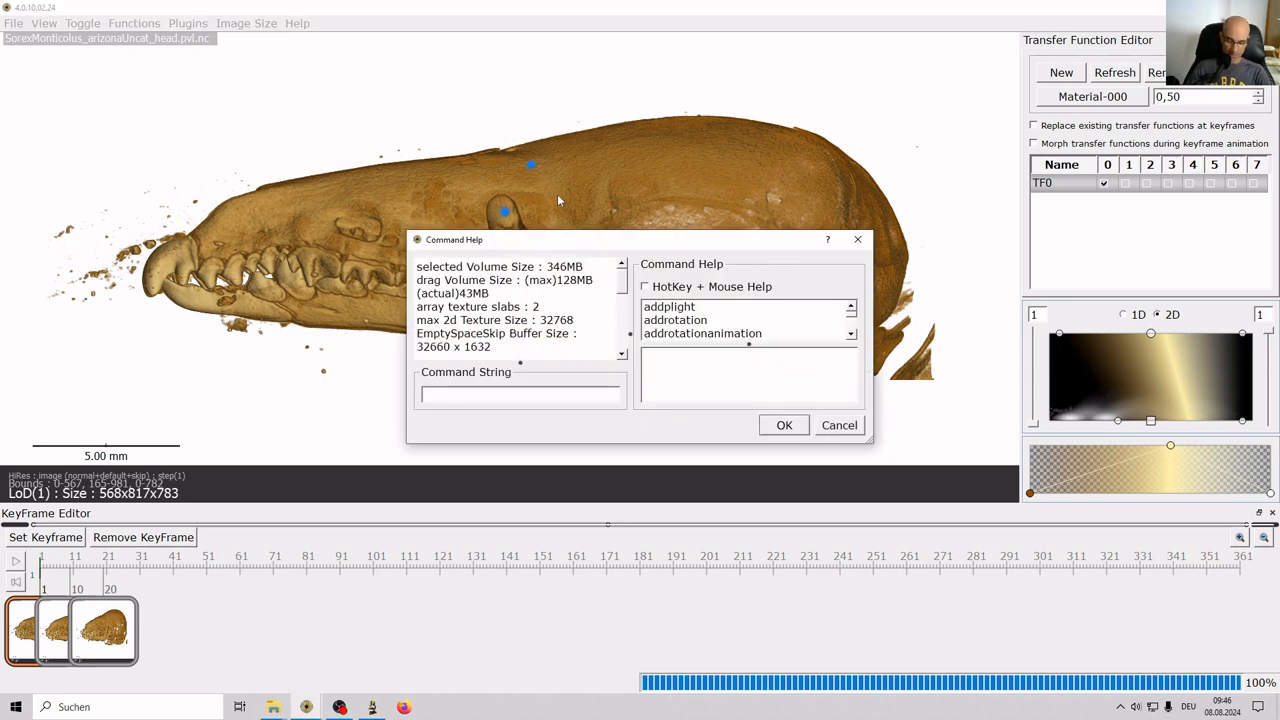
pyautogui.write('path')
pyautogui.press('Return')
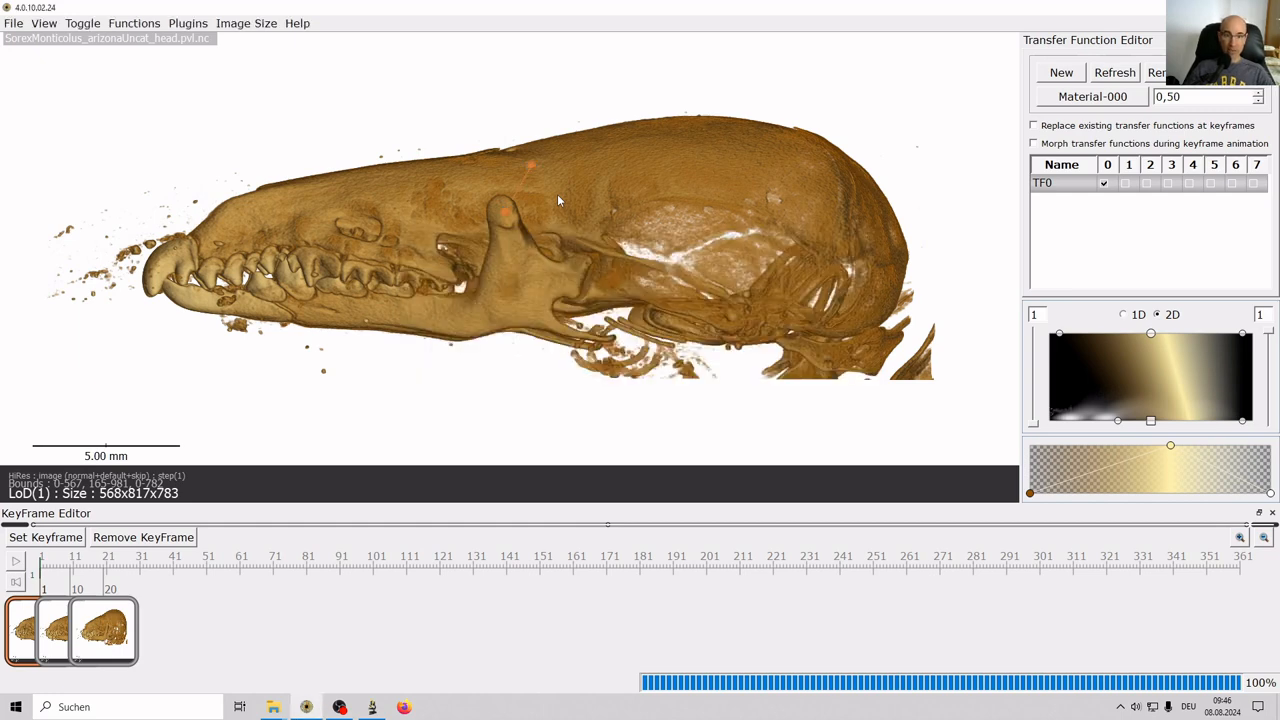
# Set the measurement path's colour to black in Path Parameters.
pyautogui.moveTo(526, 183)
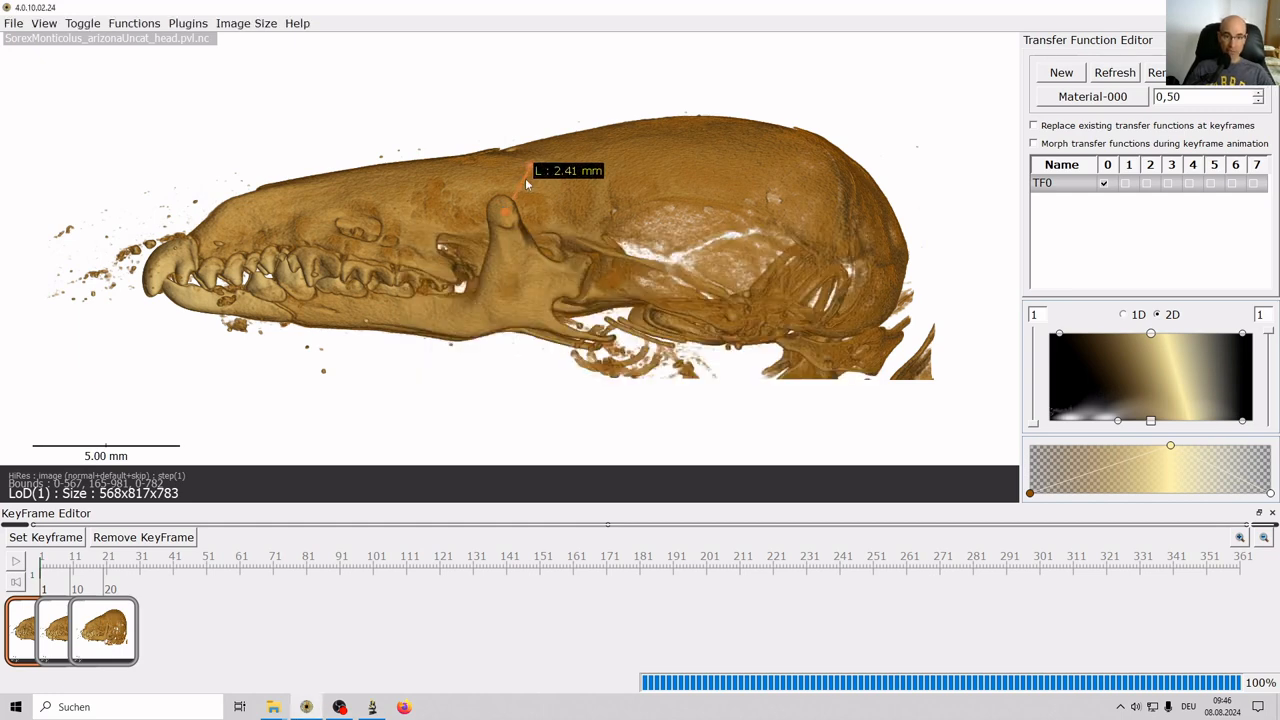
pyautogui.doubleClick(526, 183)
pyautogui.click(665, 215)
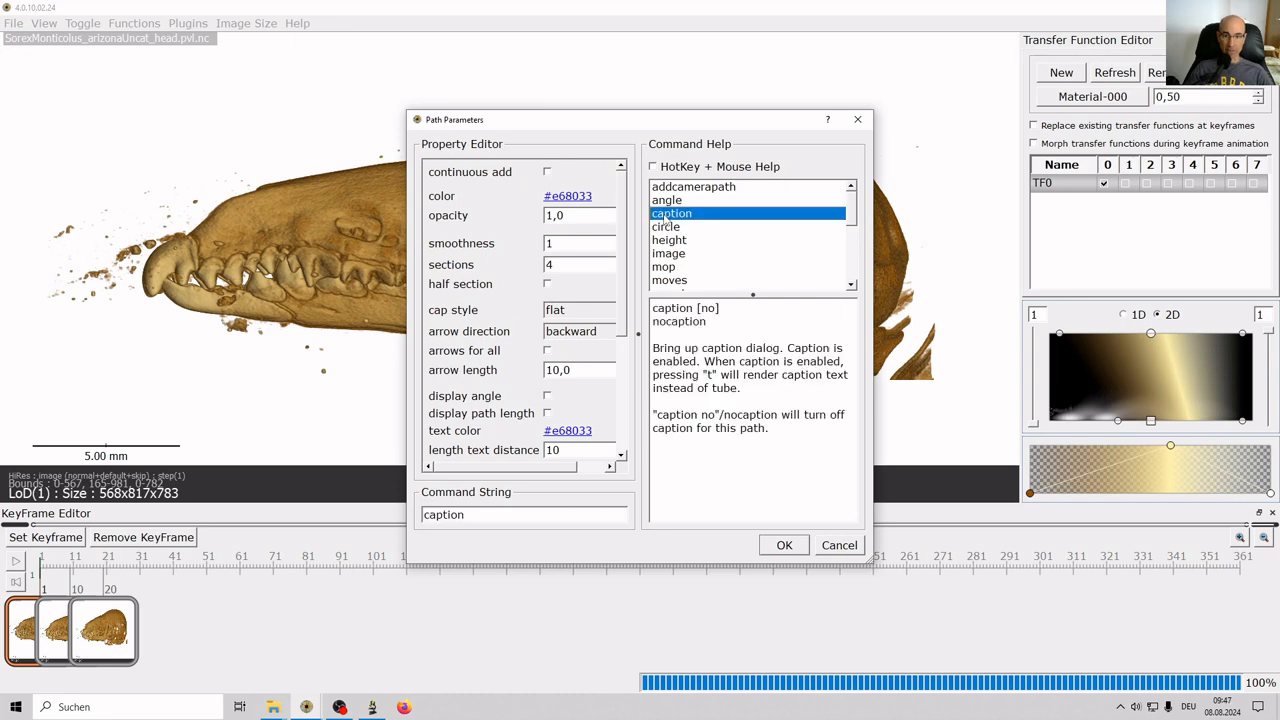
pyautogui.click(586, 201)
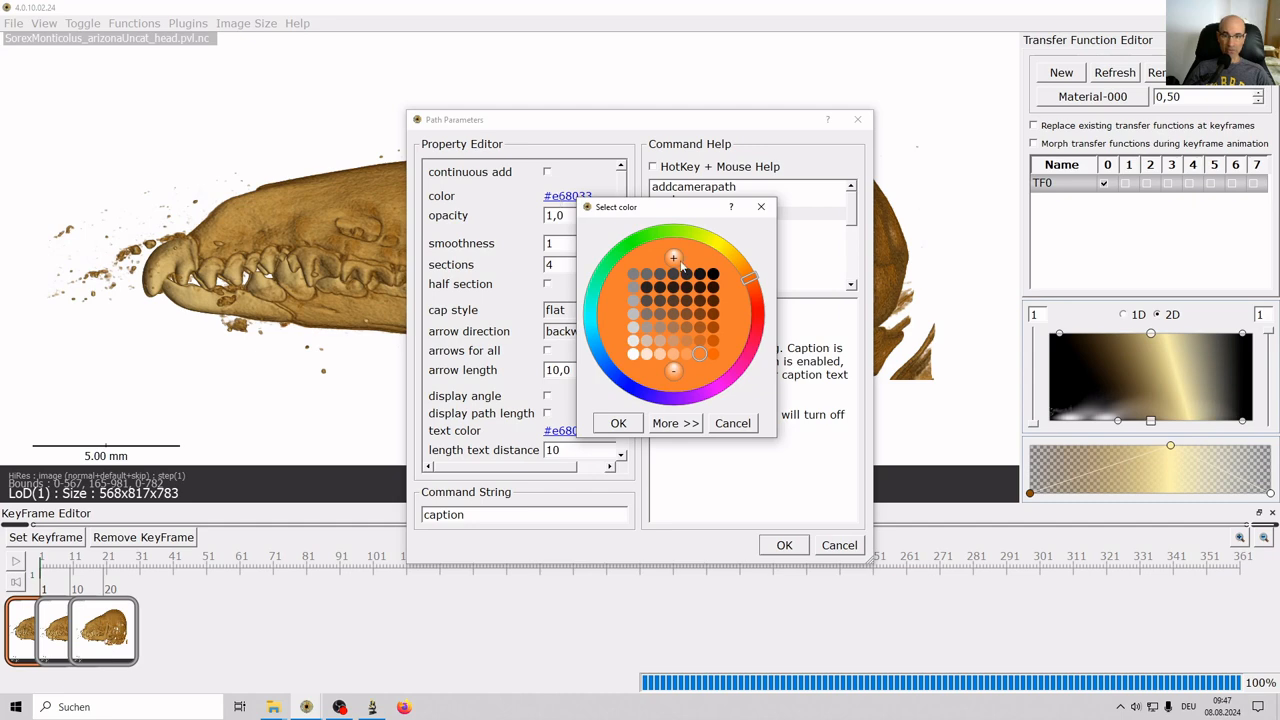
pyautogui.click(713, 275)
pyautogui.click(620, 423)
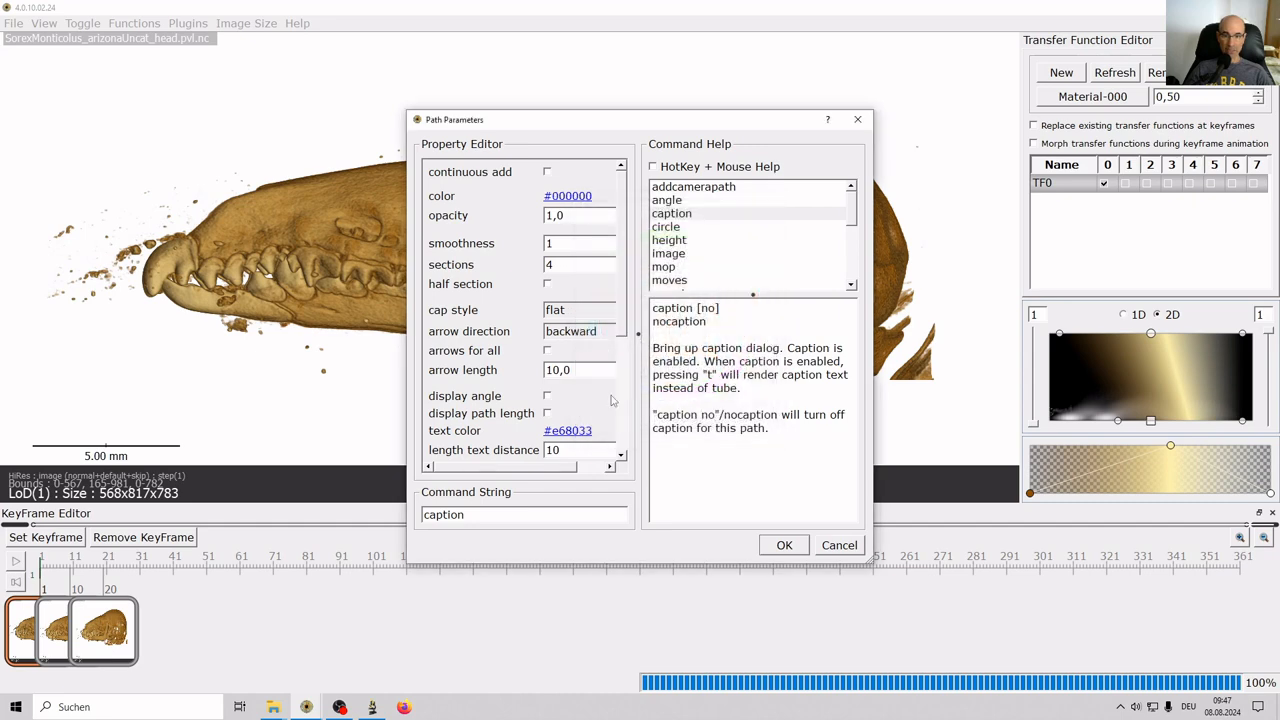
pyautogui.click(784, 545)
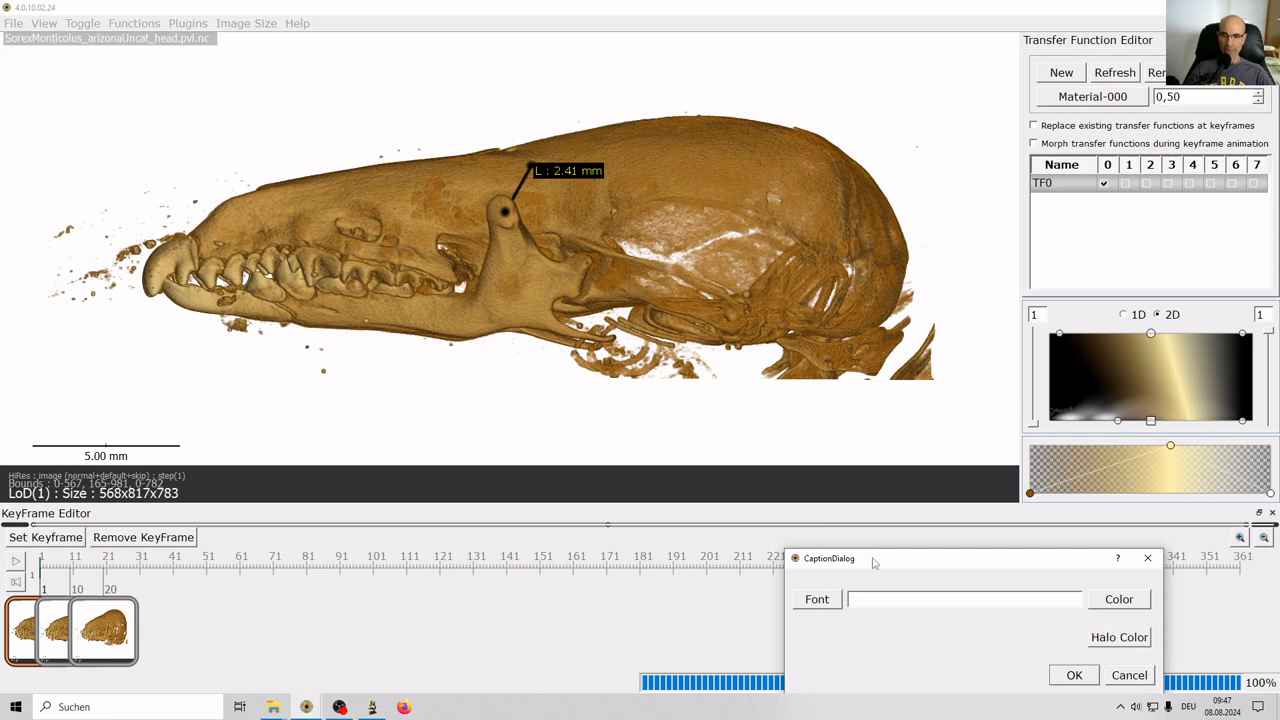
# Caption the path 'coronoid' in 16-pt font and drag the caption above the skull.
pyautogui.moveTo(872, 563); pyautogui.dragTo(814, 425)
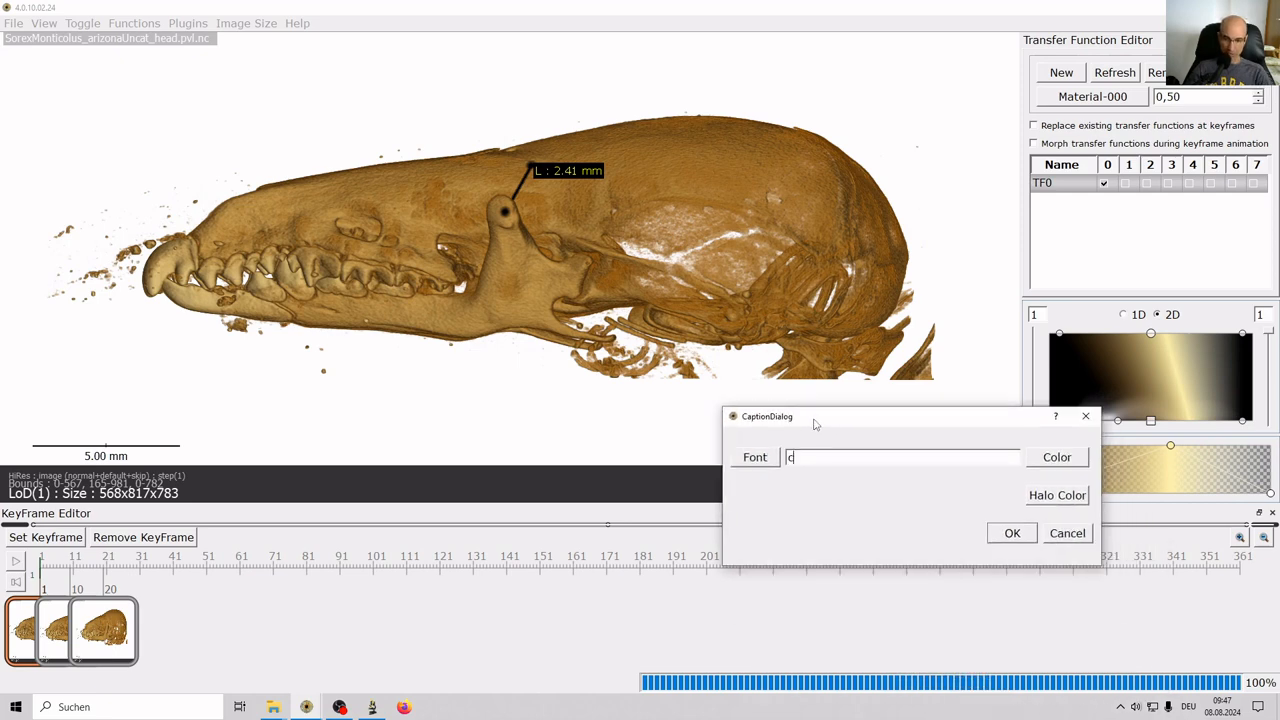
pyautogui.write('oronoid')
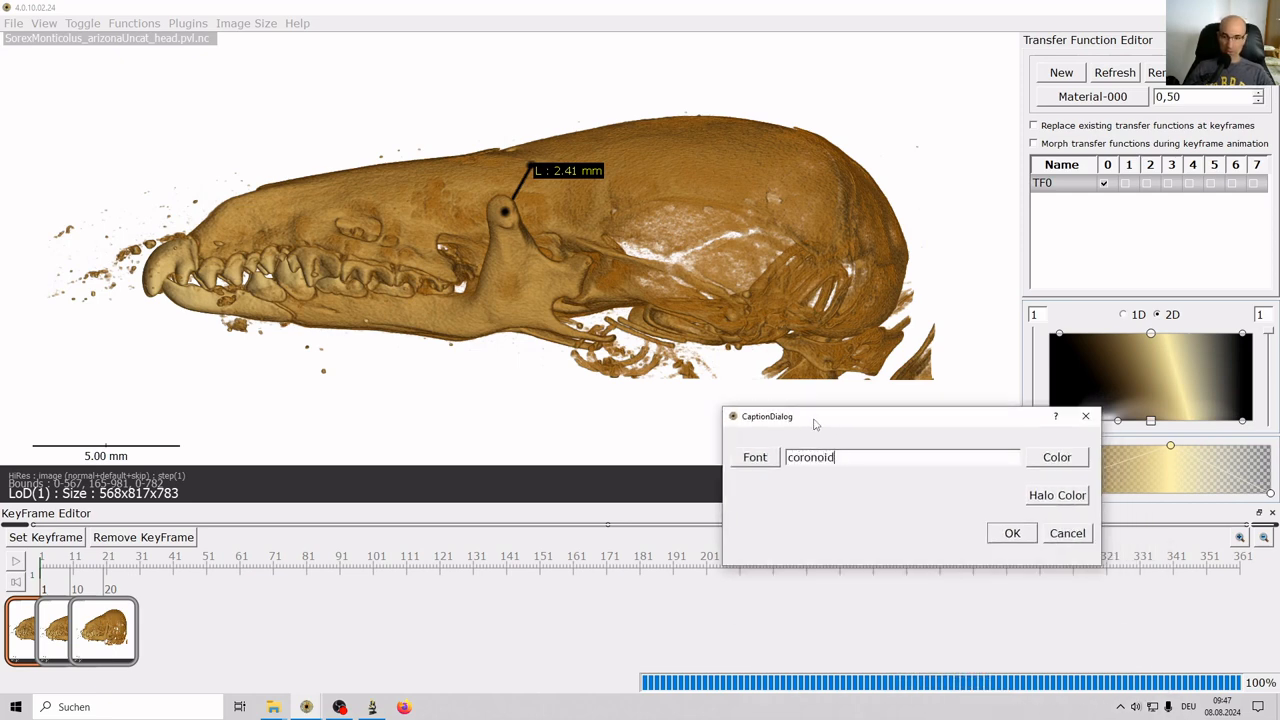
pyautogui.click(768, 460)
pyautogui.click(1040, 449)
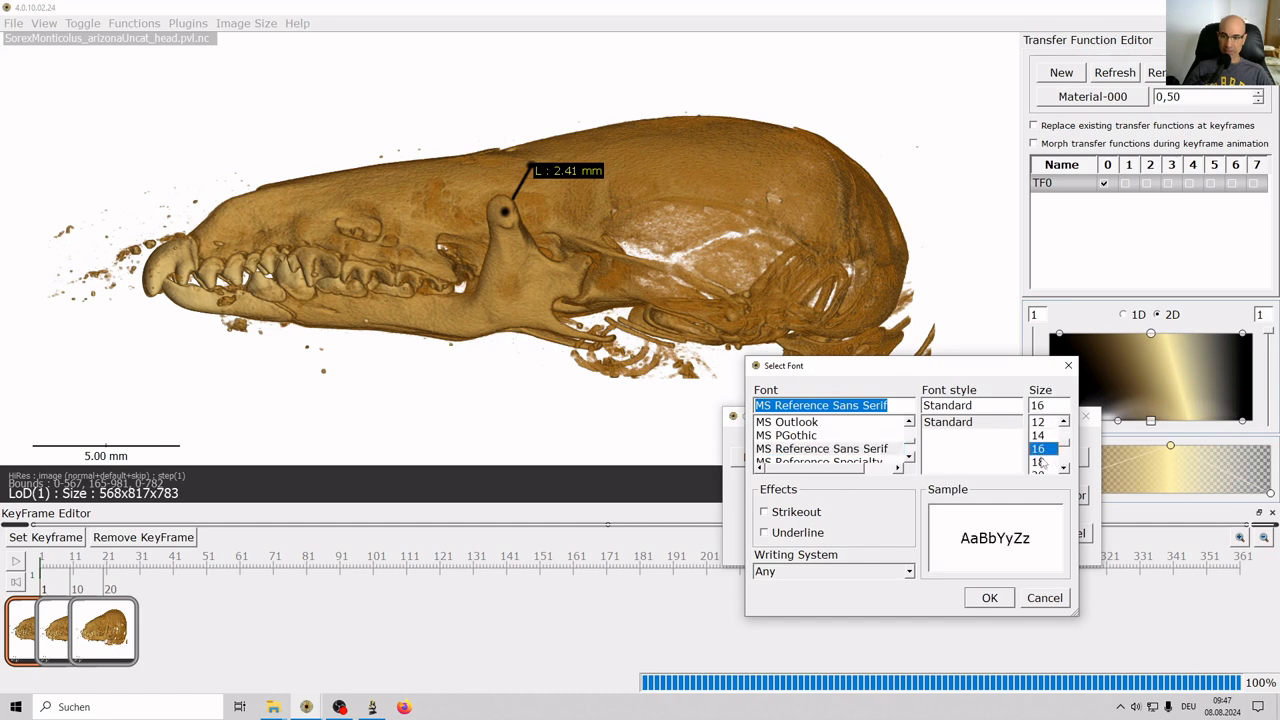
pyautogui.click(990, 598)
pyautogui.click(1058, 460)
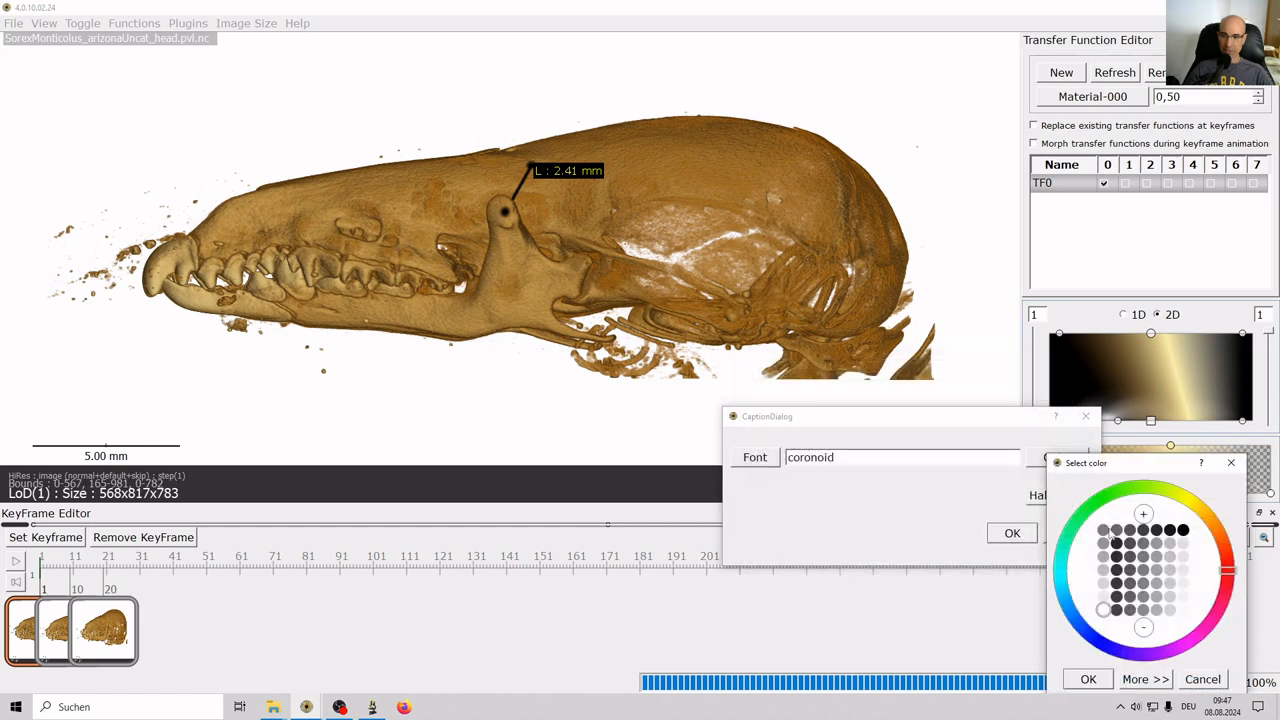
pyautogui.click(1088, 679)
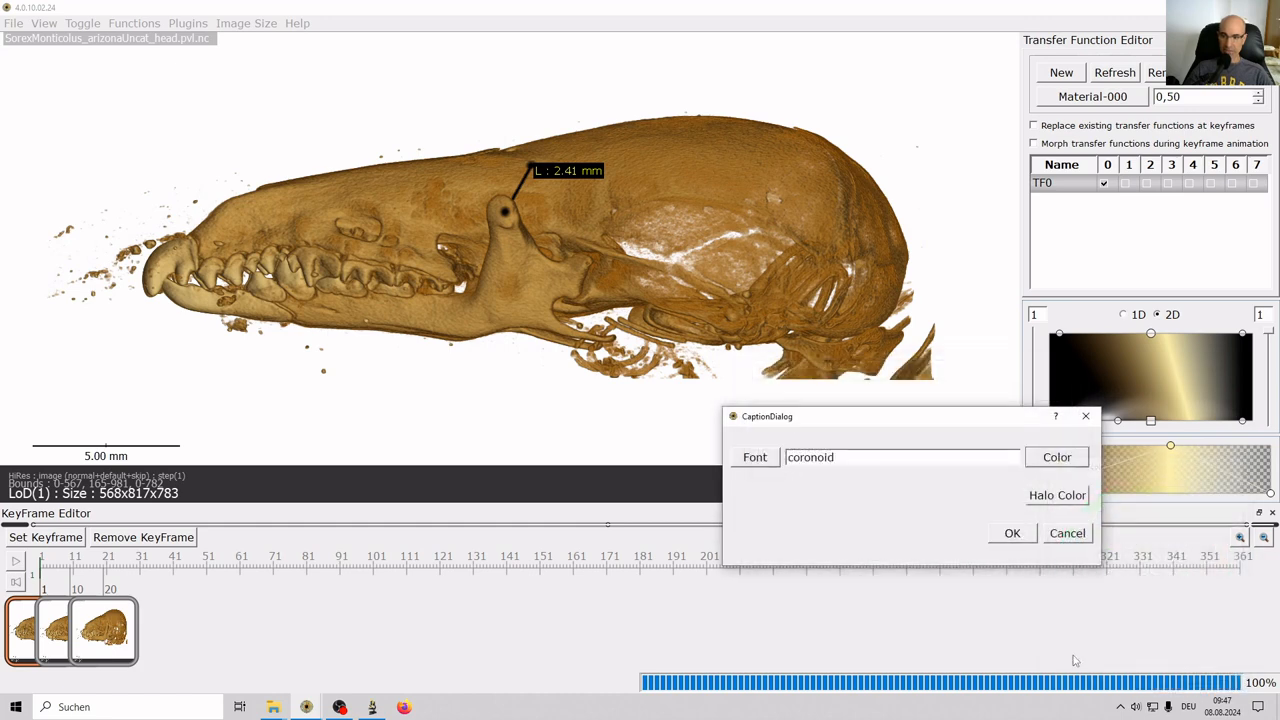
pyautogui.click(1012, 533)
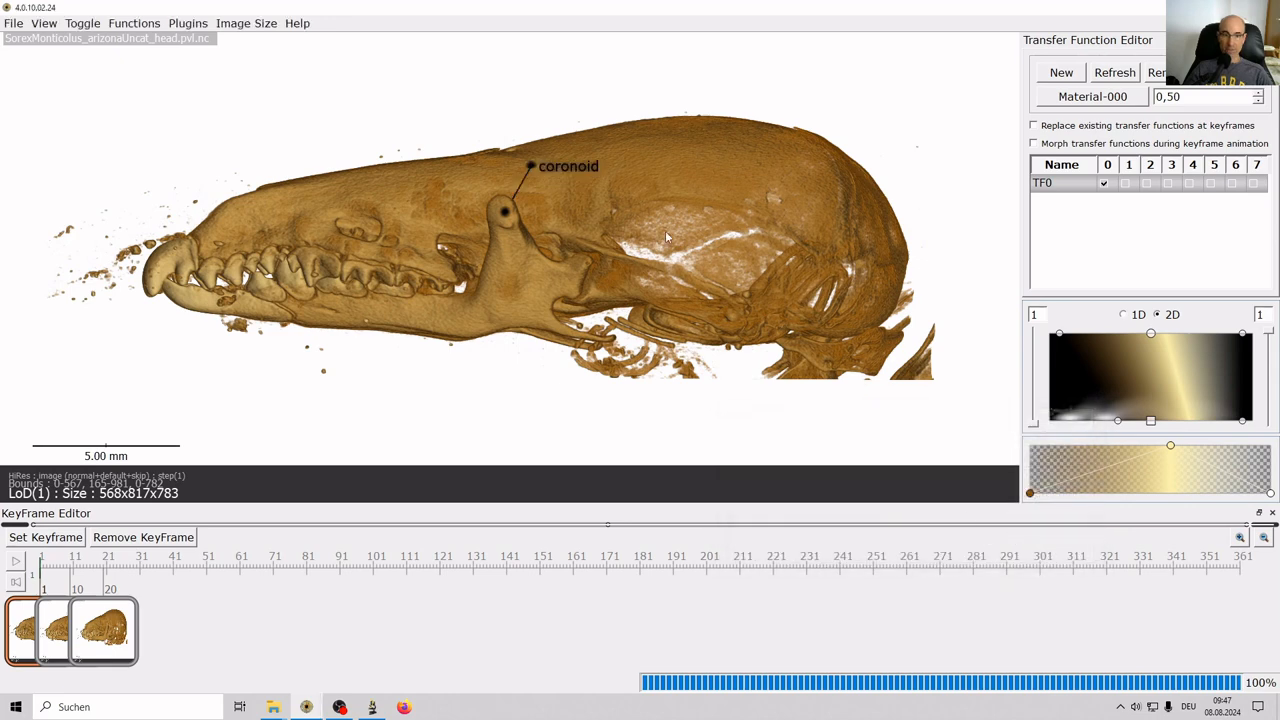
pyautogui.moveTo(553, 170); pyautogui.dragTo(480, 123)
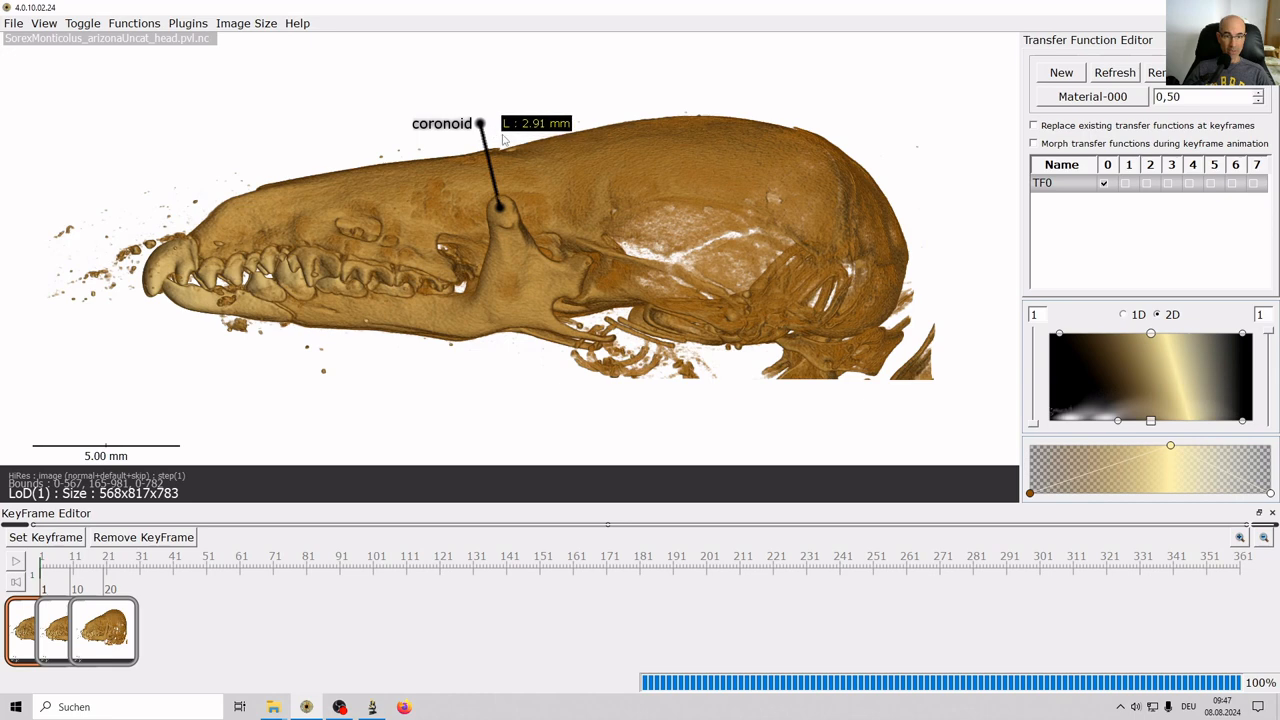
# Overwrite keyframe 1 with the captioned view, save with Ctrl+S, and play the preview.
pyautogui.click(38, 541)
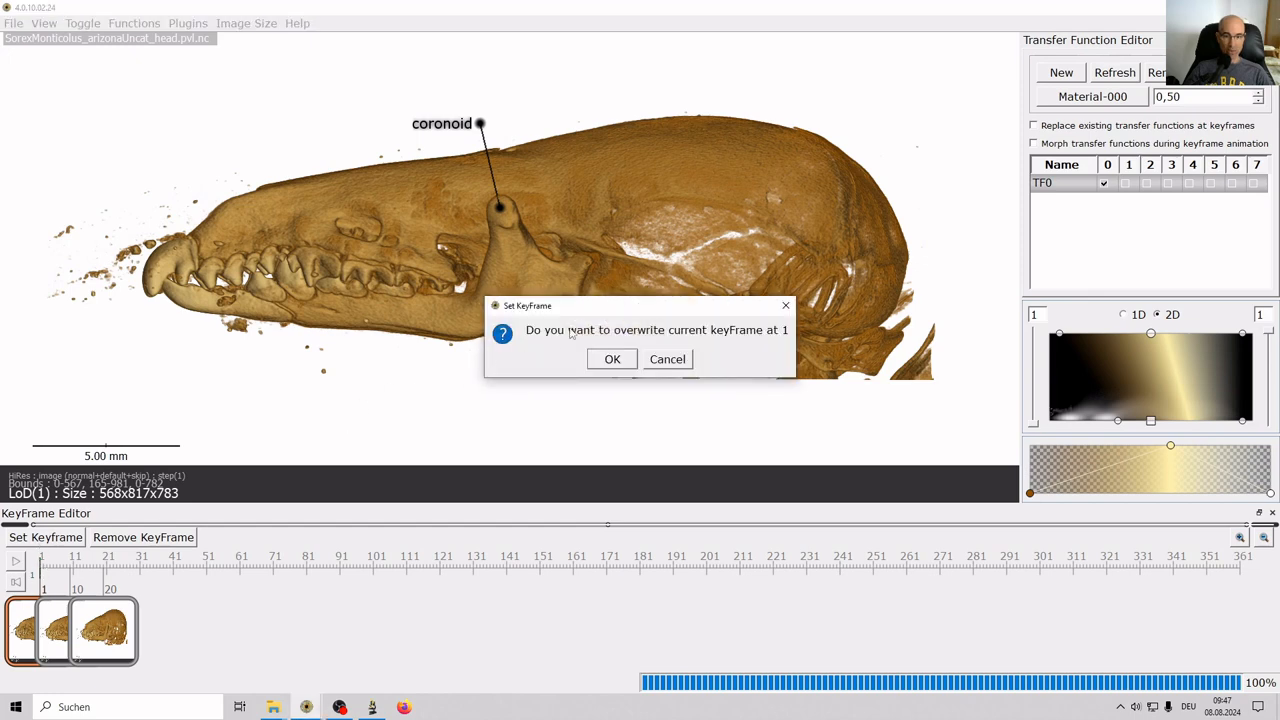
pyautogui.click(619, 363)
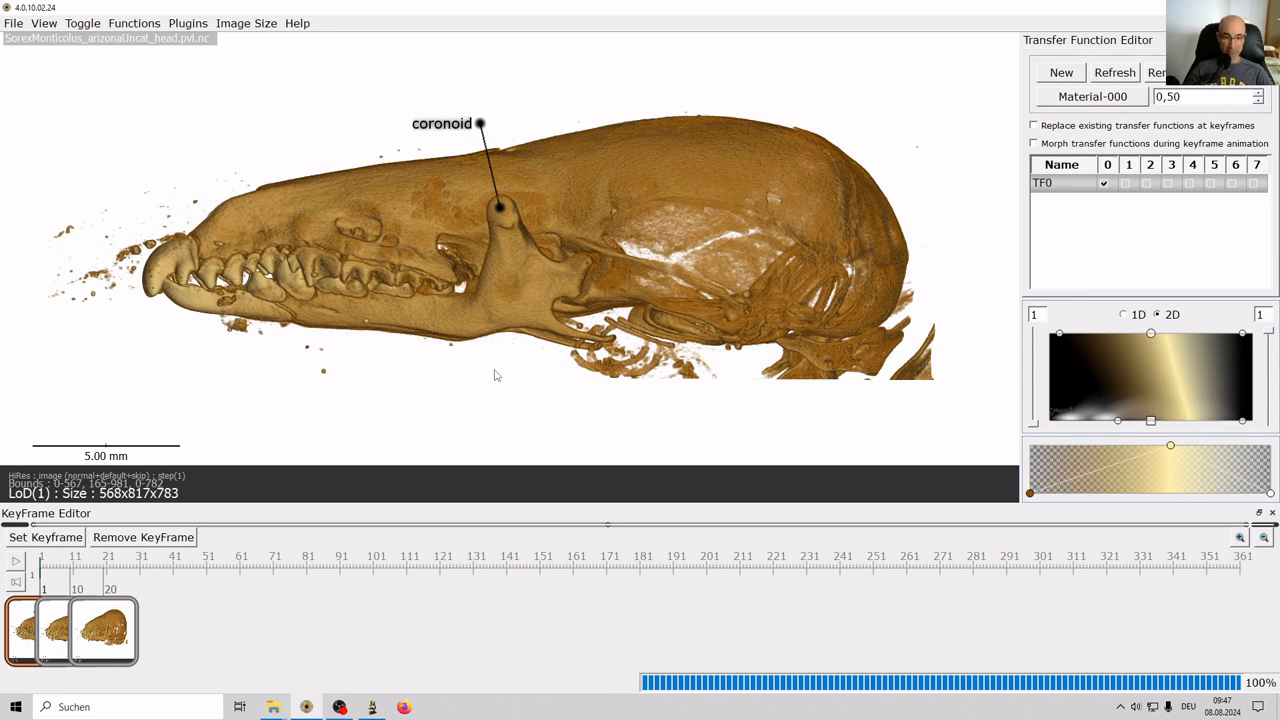
pyautogui.hotkey('ctrl', 's')
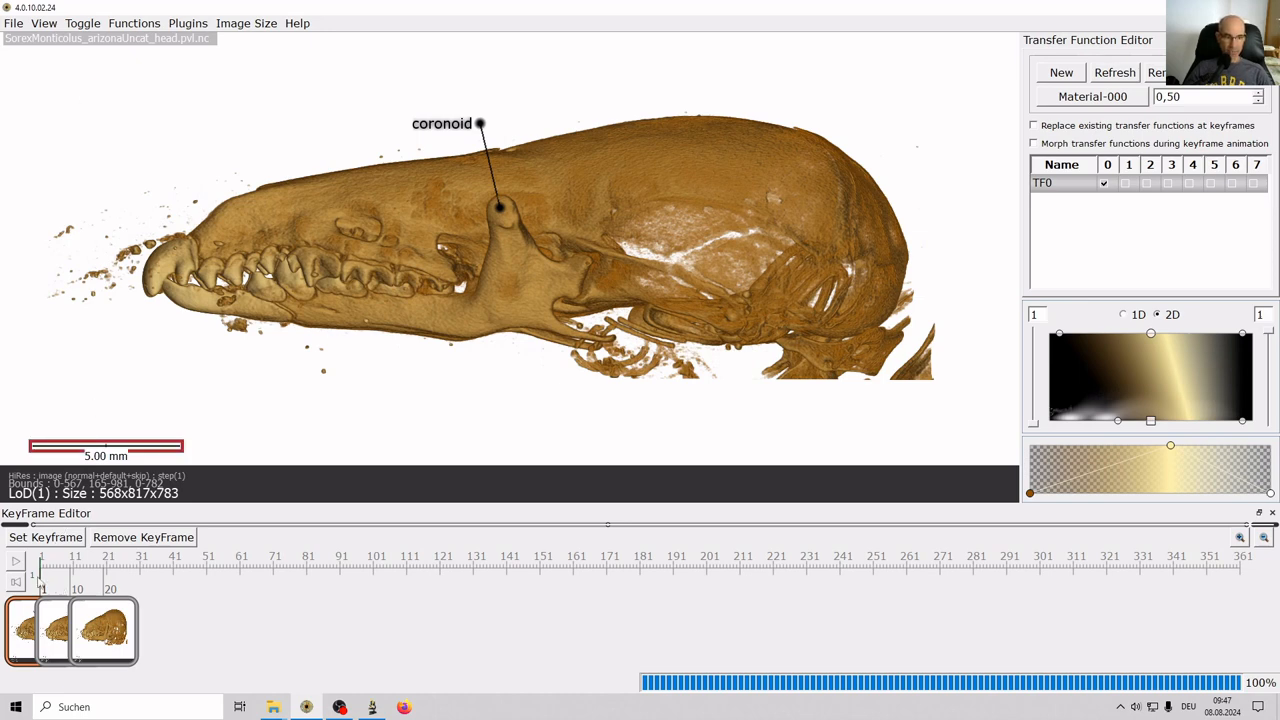
pyautogui.click(15, 565)
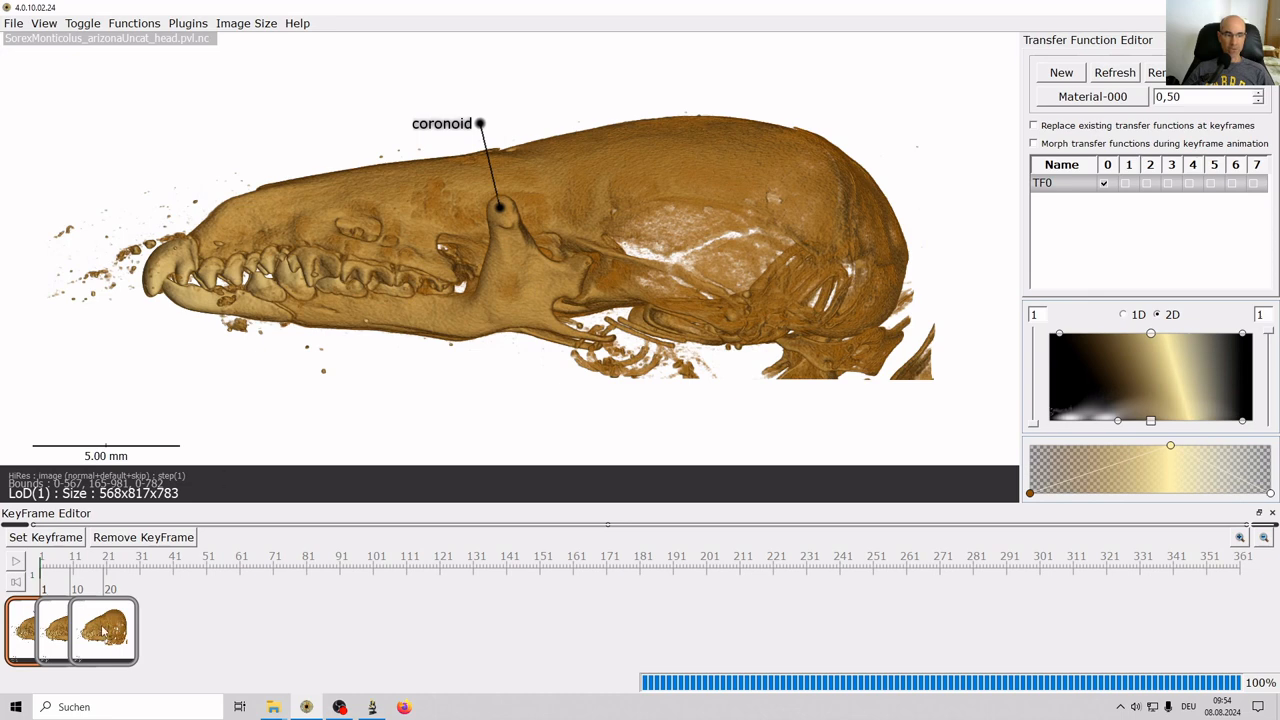
# Move the last keyframe to frame 40 and the middle one to frame 30, then preview from the start.
pyautogui.moveTo(103, 630); pyautogui.dragTo(170, 630)
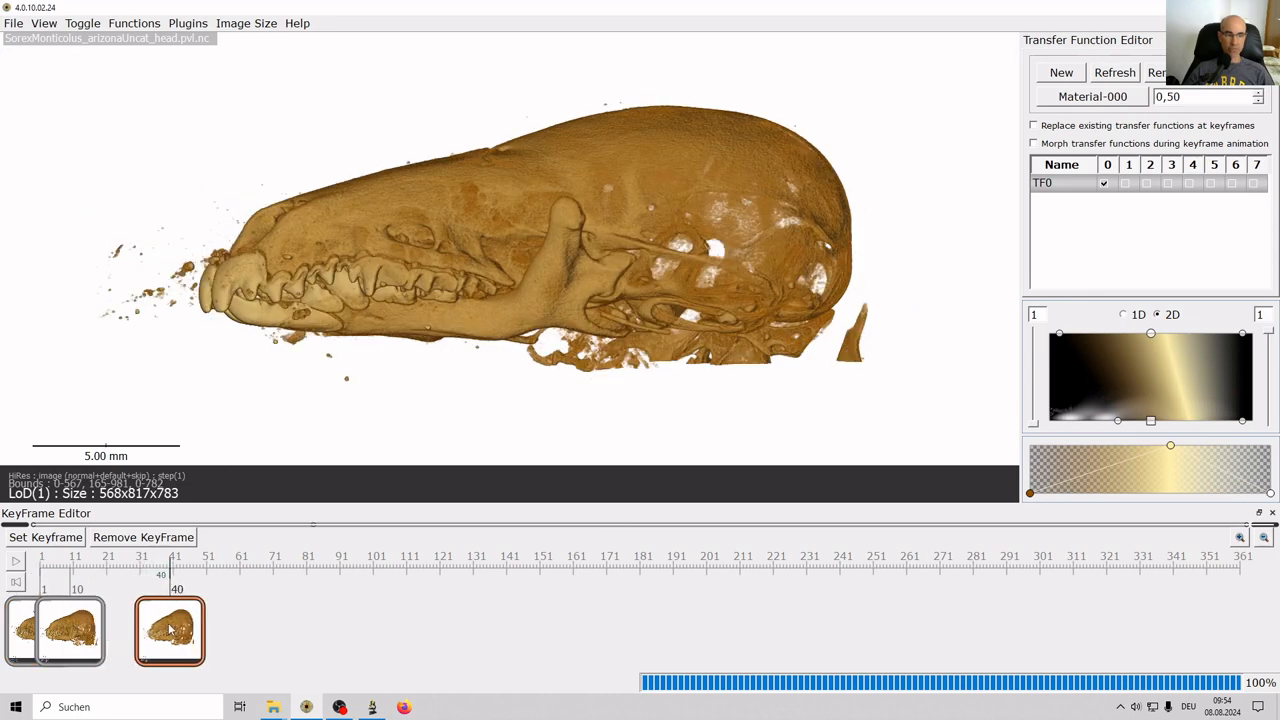
pyautogui.moveTo(80, 635); pyautogui.dragTo(145, 632)
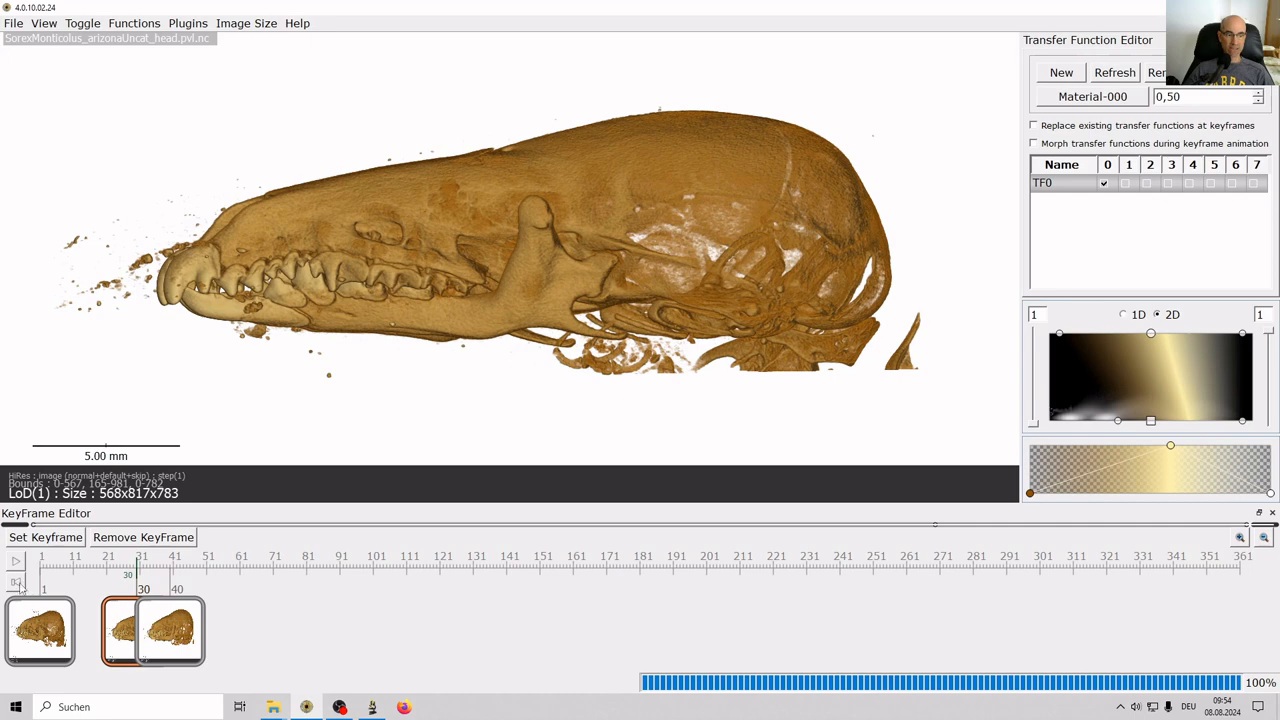
pyautogui.click(19, 586)
pyautogui.click(16, 562)
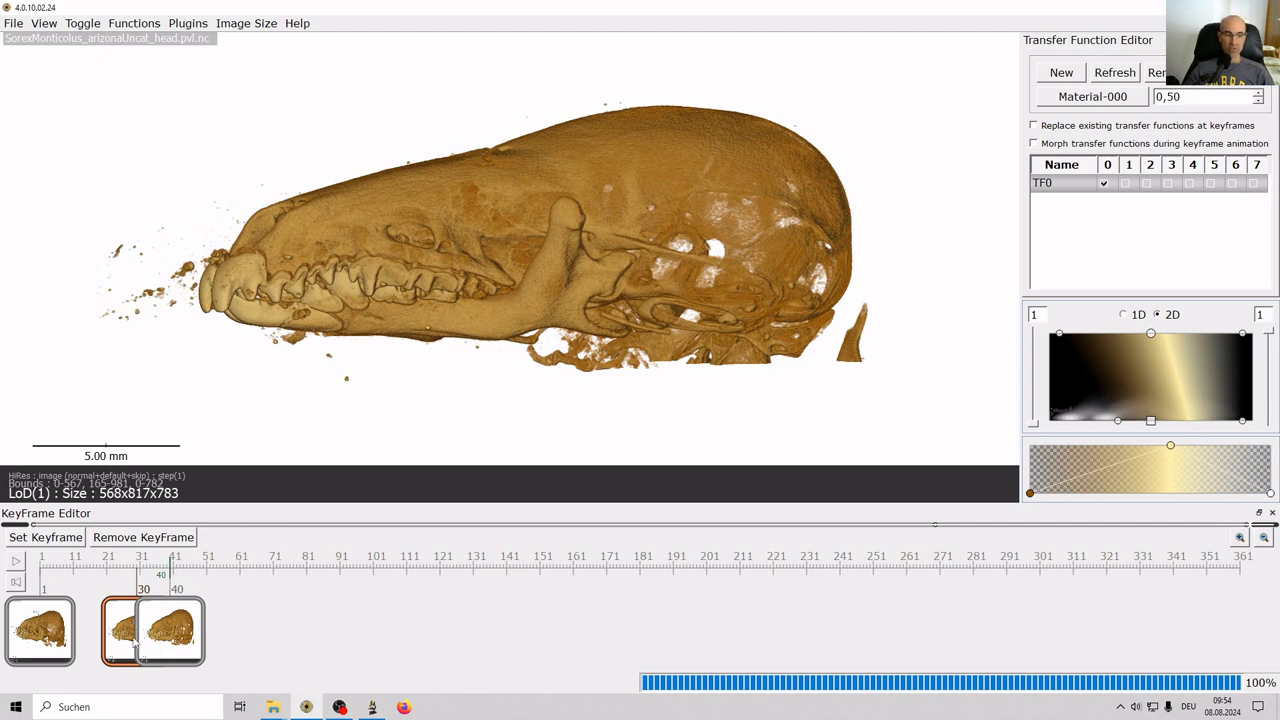
pyautogui.click(120, 633)
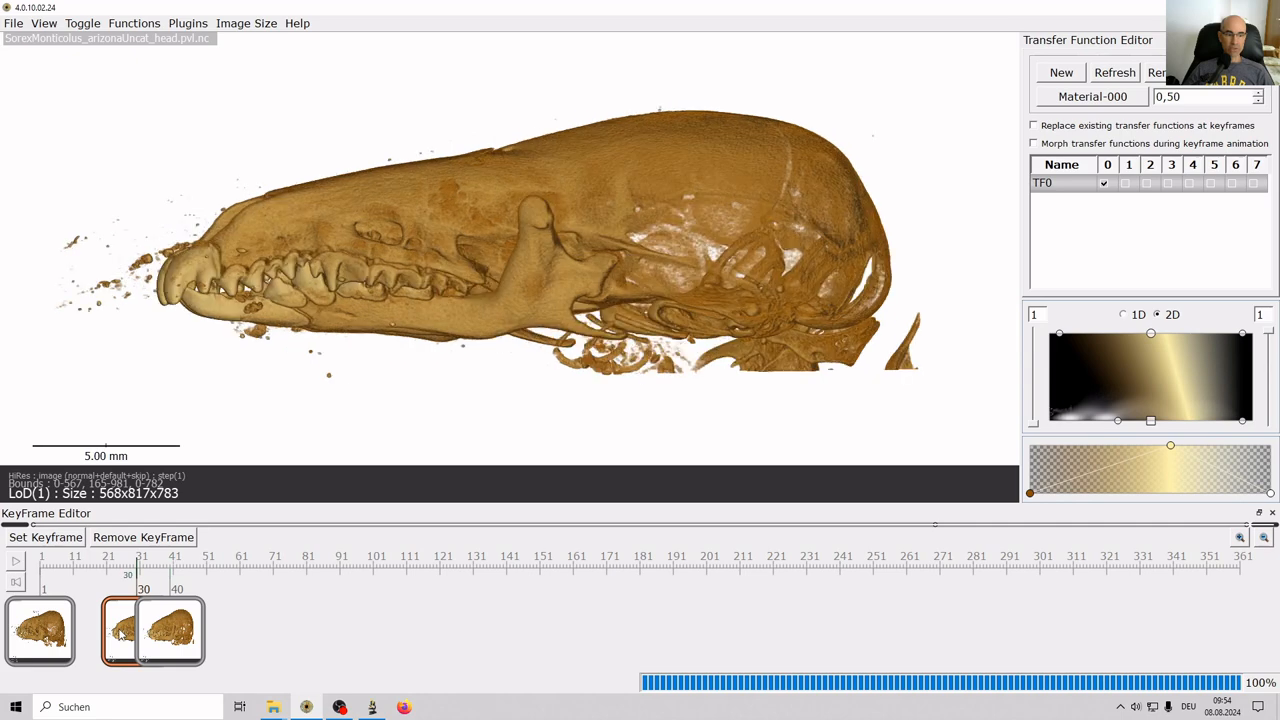
# Place a second point above the coronoid process and join the points with the path command.
pyautogui.click(535, 207)
pyautogui.press('space')
pyautogui.write('path')
pyautogui.press('Return')
# Set the new path's colour to black (#000000) in its parameters.
pyautogui.doubleClick(548, 178)
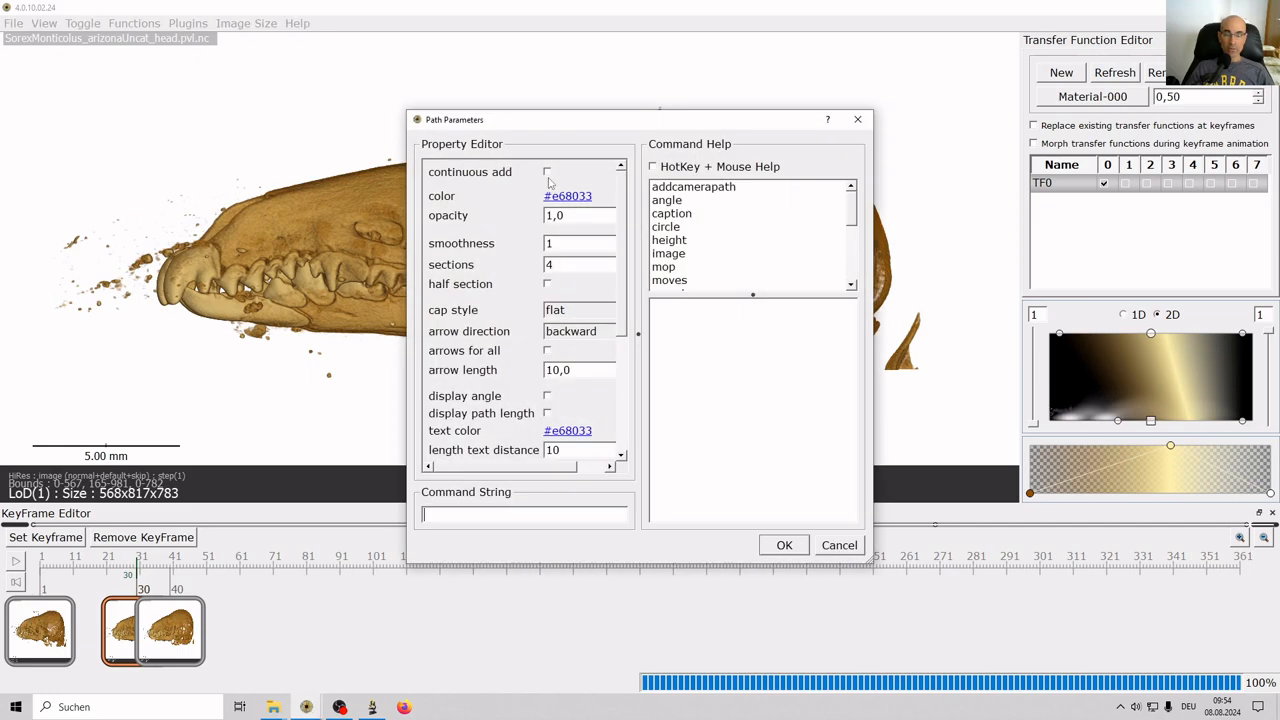
pyautogui.click(667, 213)
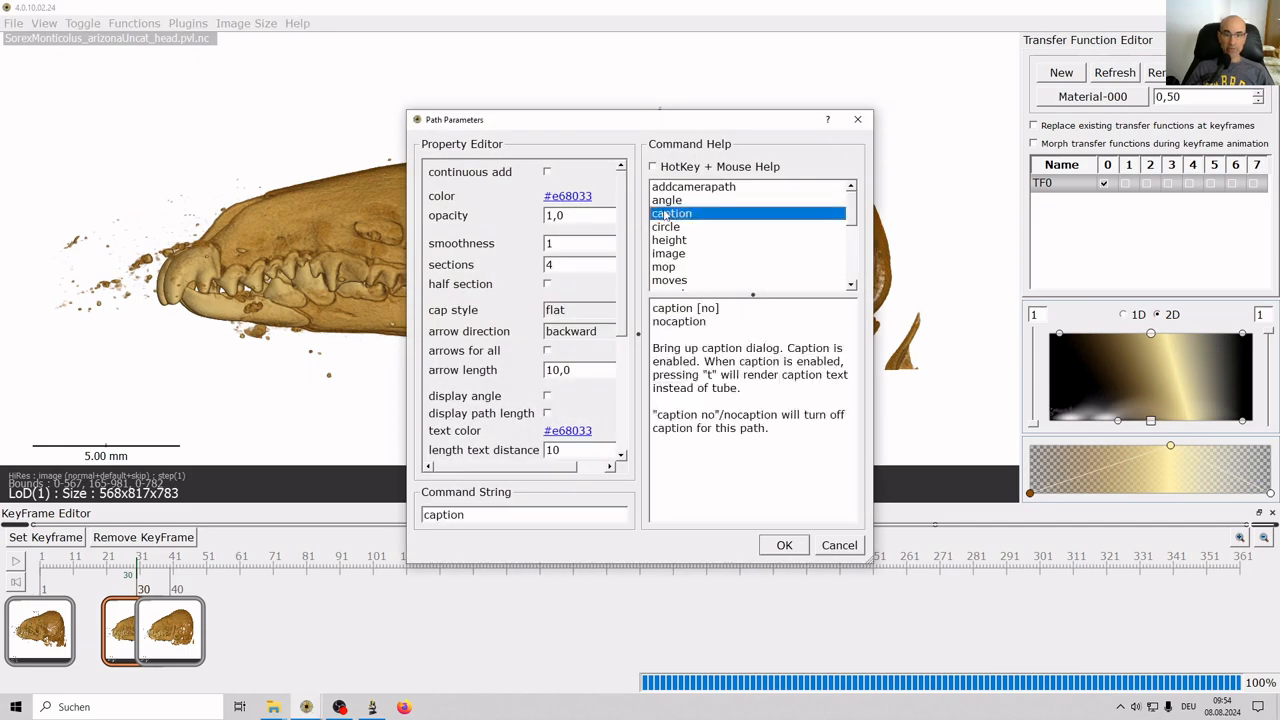
pyautogui.click(567, 196)
pyautogui.click(706, 274)
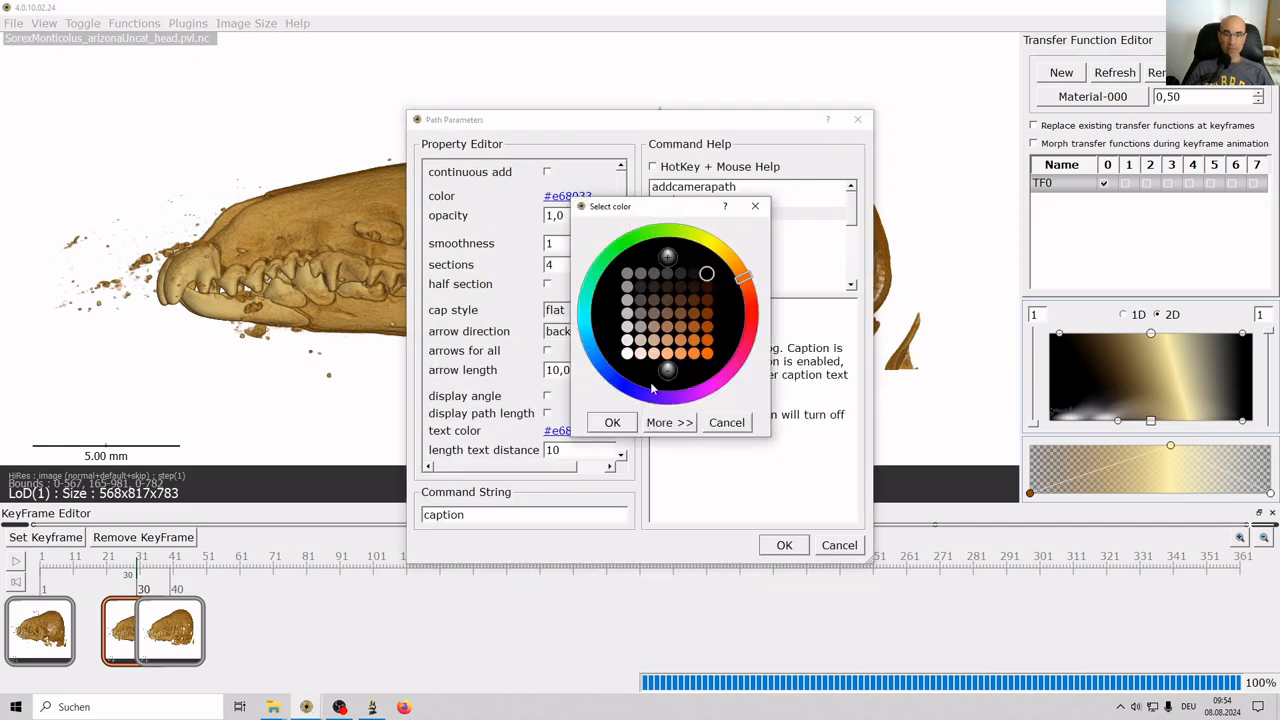
pyautogui.click(612, 422)
pyautogui.click(784, 545)
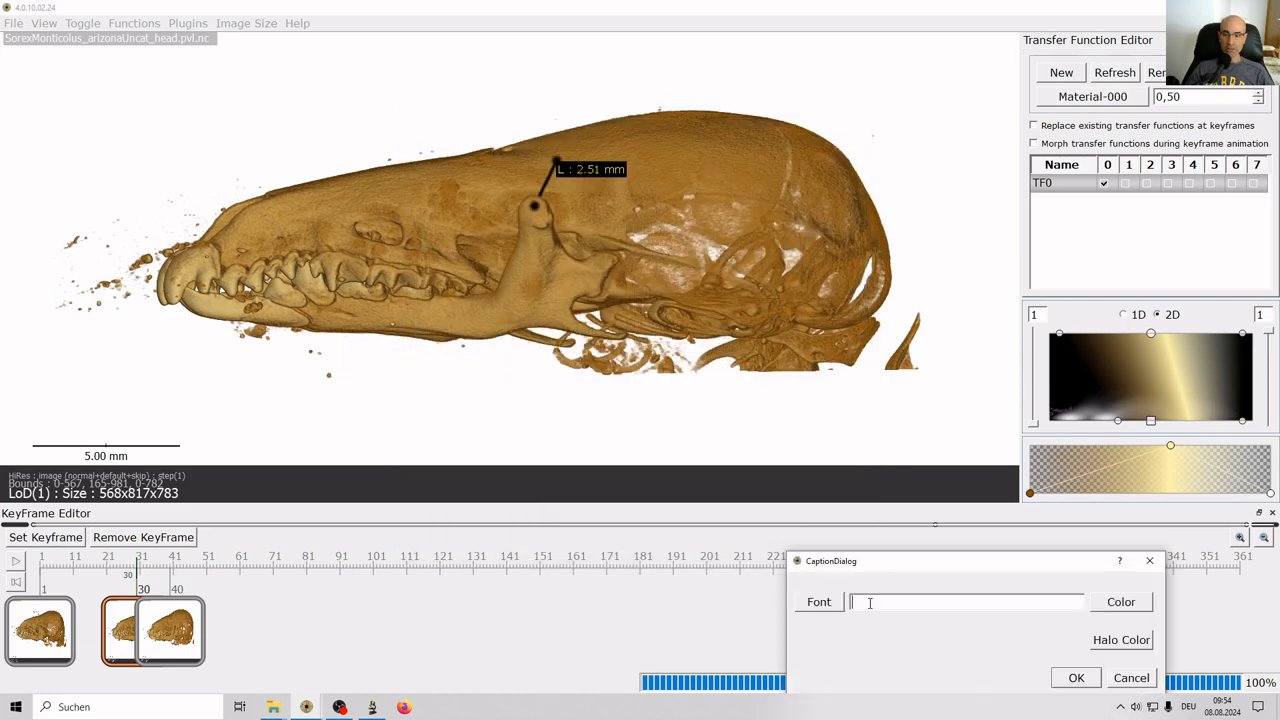
# Caption the path 'coronoid' at 16 pt and move the caption up-left above the skull.
pyautogui.write('coronoid')
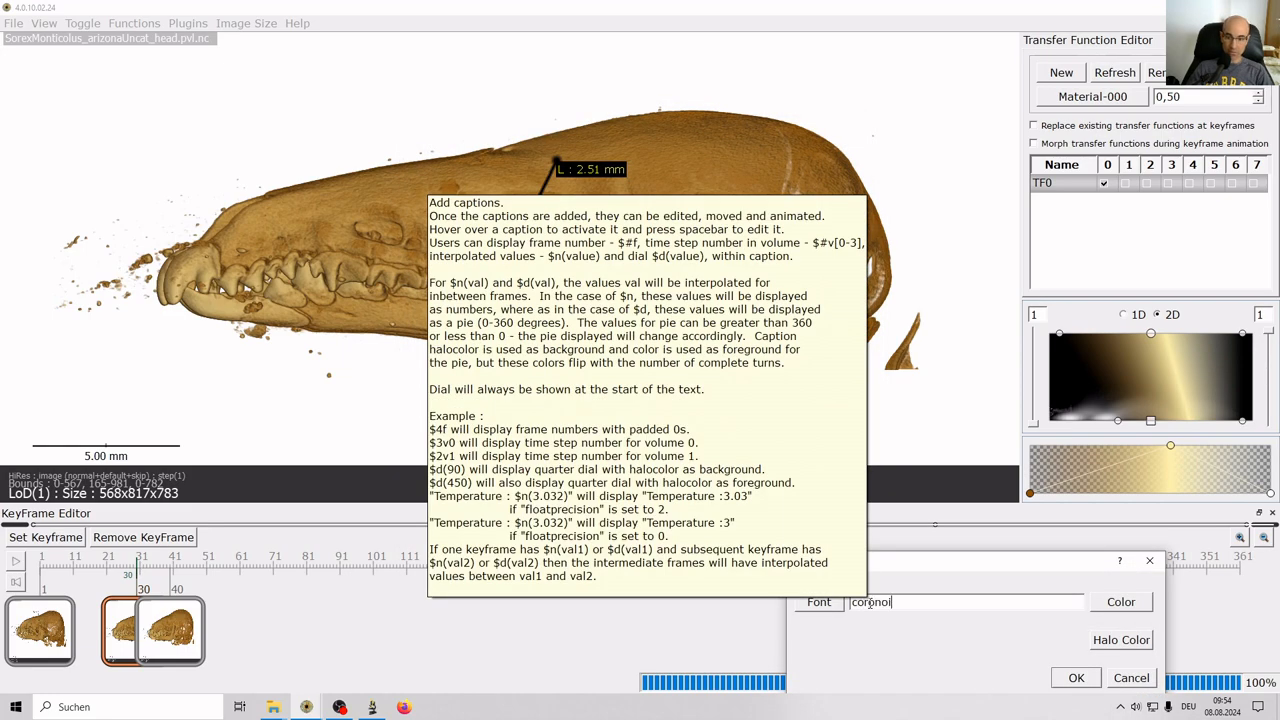
pyautogui.click(820, 602)
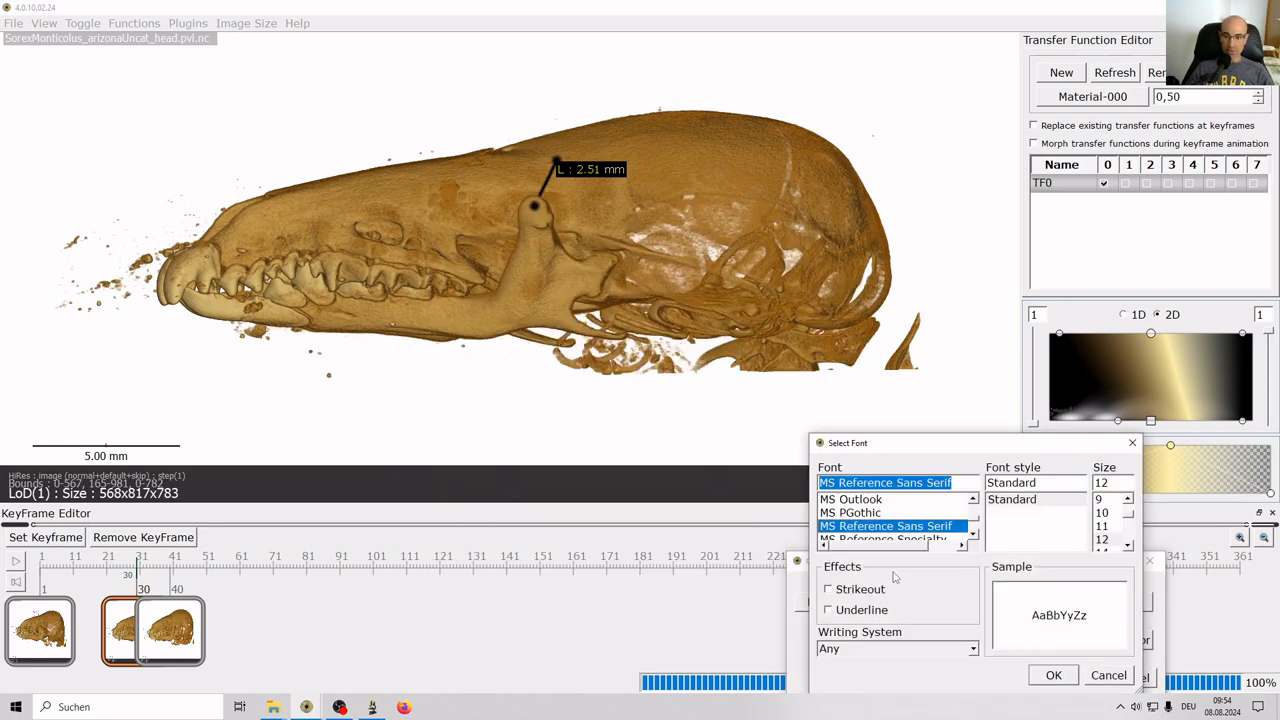
pyautogui.scroll(-1, 1105, 520)
pyautogui.click(1102, 526)
pyautogui.click(1064, 677)
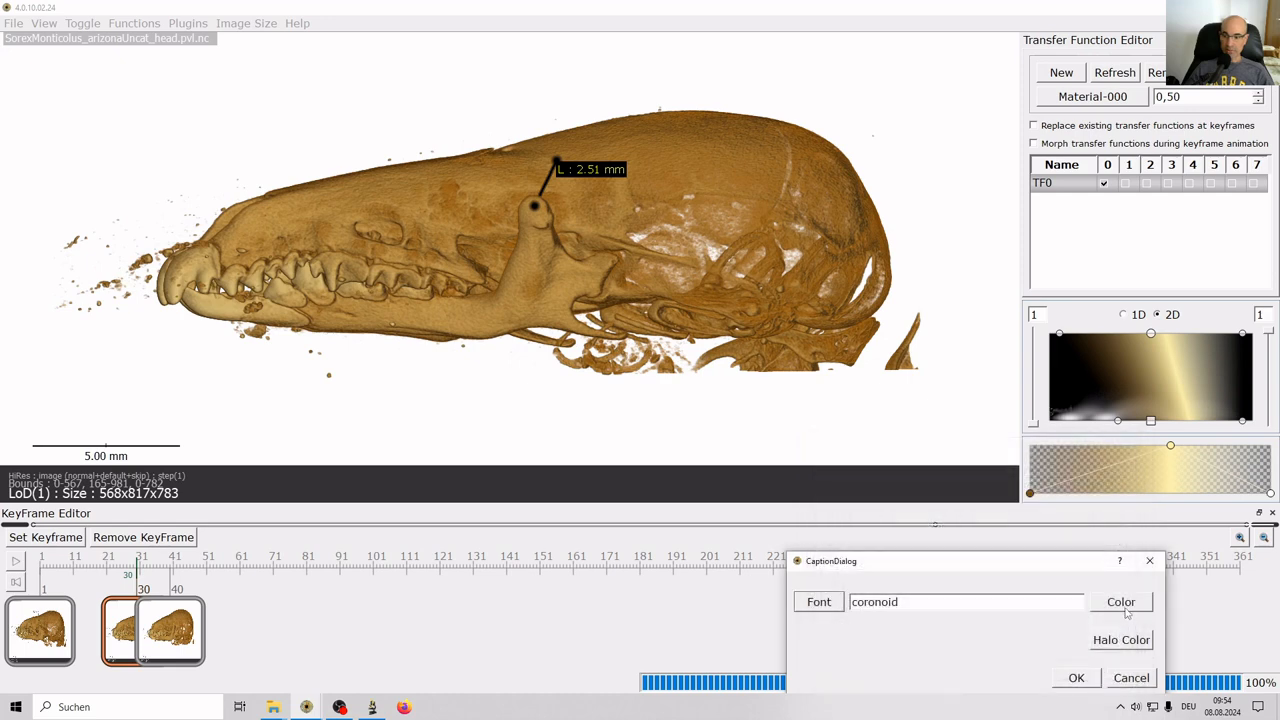
pyautogui.click(1120, 601)
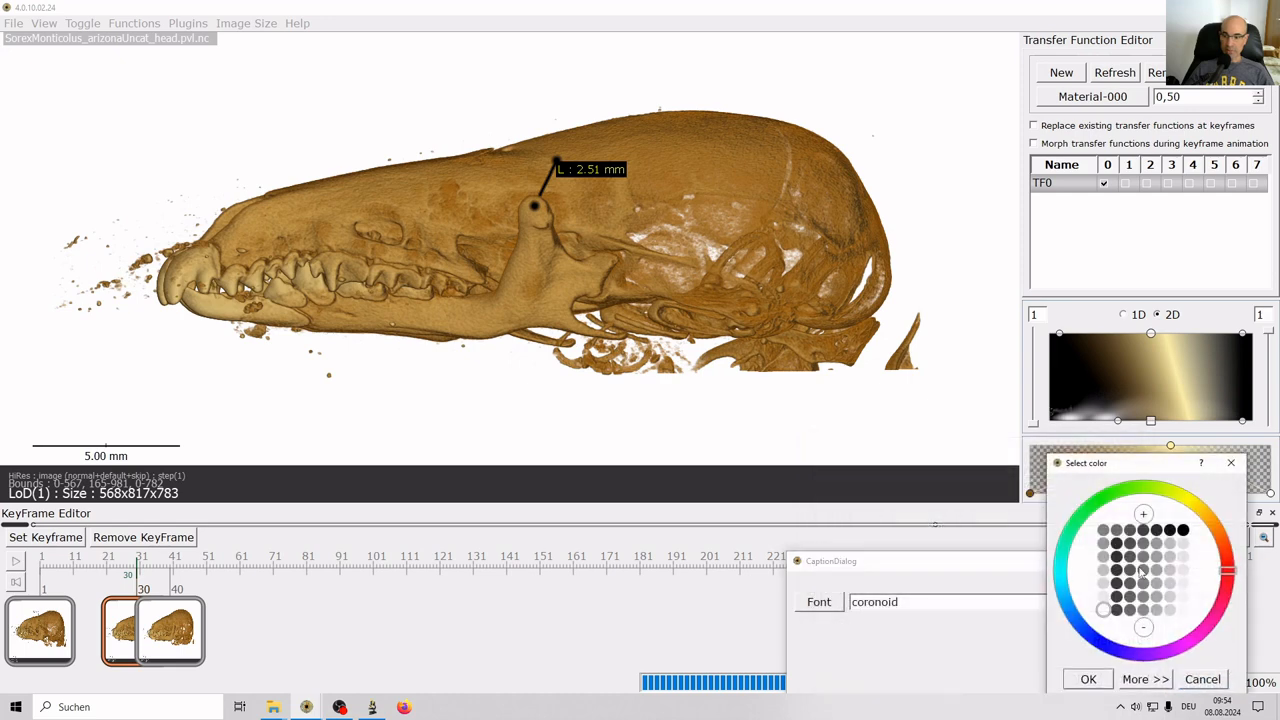
pyautogui.click(1088, 679)
pyautogui.click(1077, 677)
pyautogui.moveTo(557, 160); pyautogui.dragTo(514, 141)
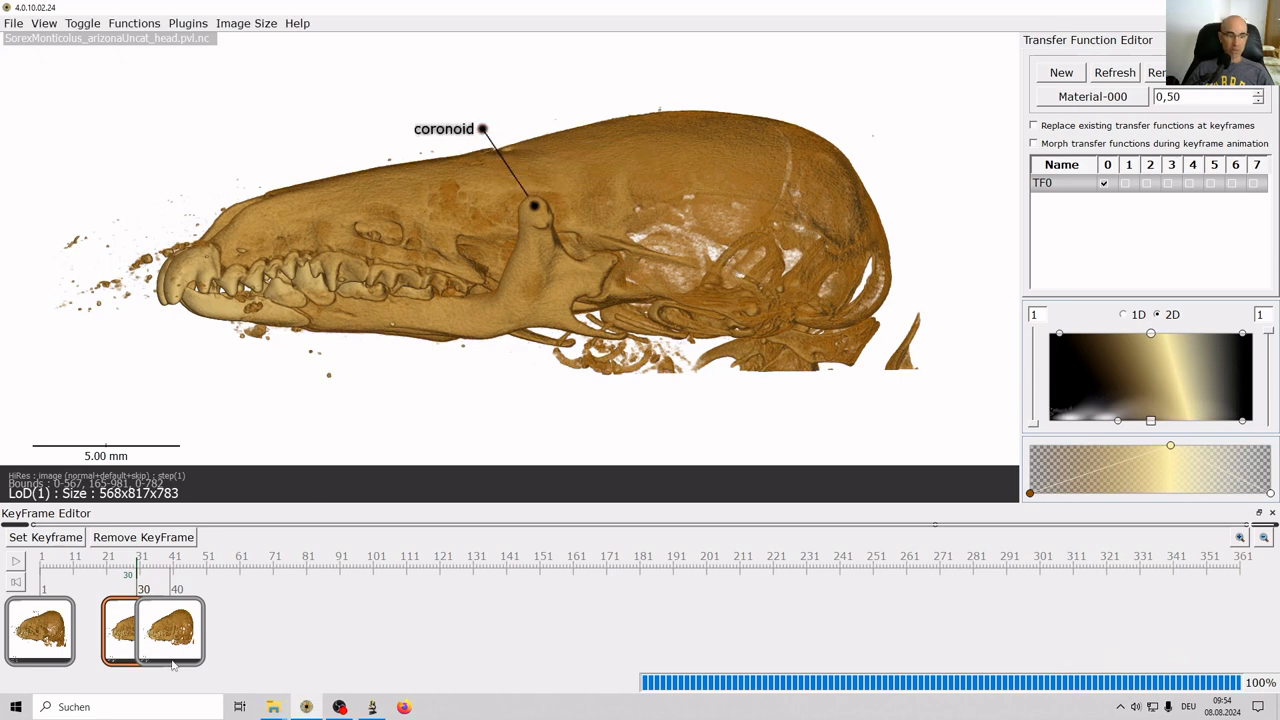
# Overwrite the middle keyframe with the captioned view and preview the animation.
pyautogui.click(58, 541)
pyautogui.click(612, 359)
pyautogui.click(14, 563)
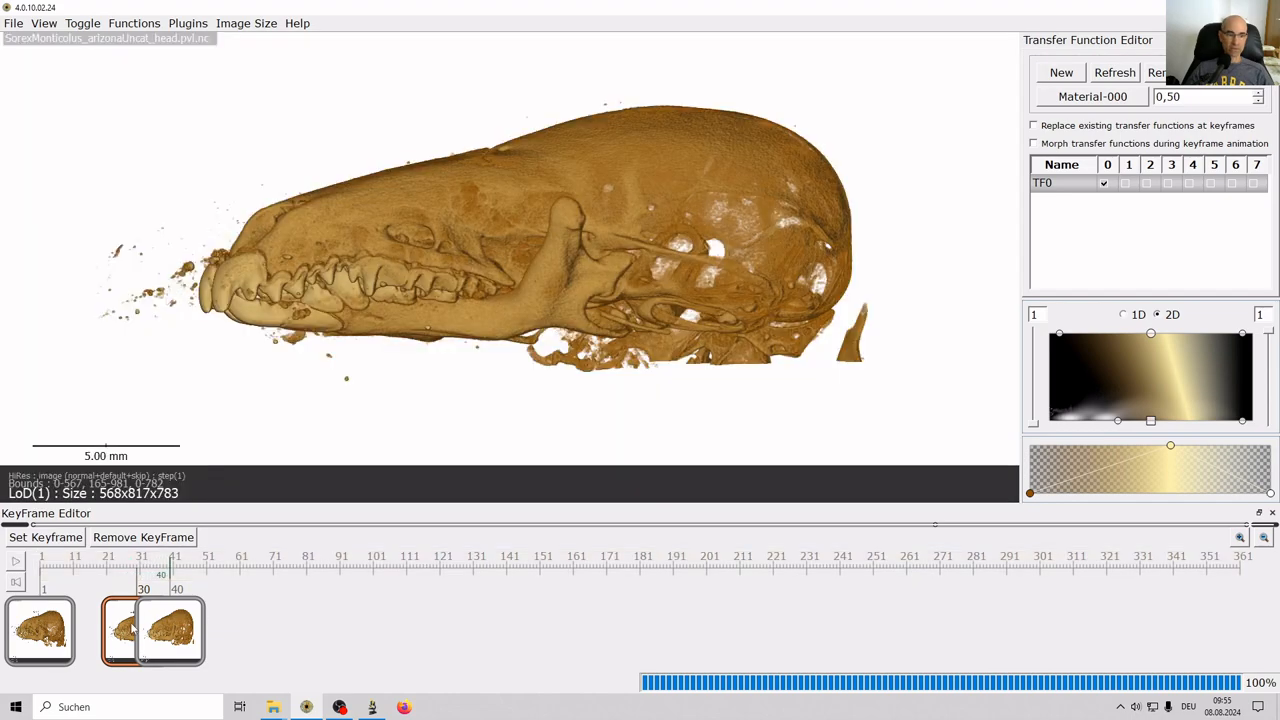
# Move the middle keyframe to frame 20, replay the animation, and save the project.
pyautogui.moveTo(128, 625); pyautogui.dragTo(97, 626)
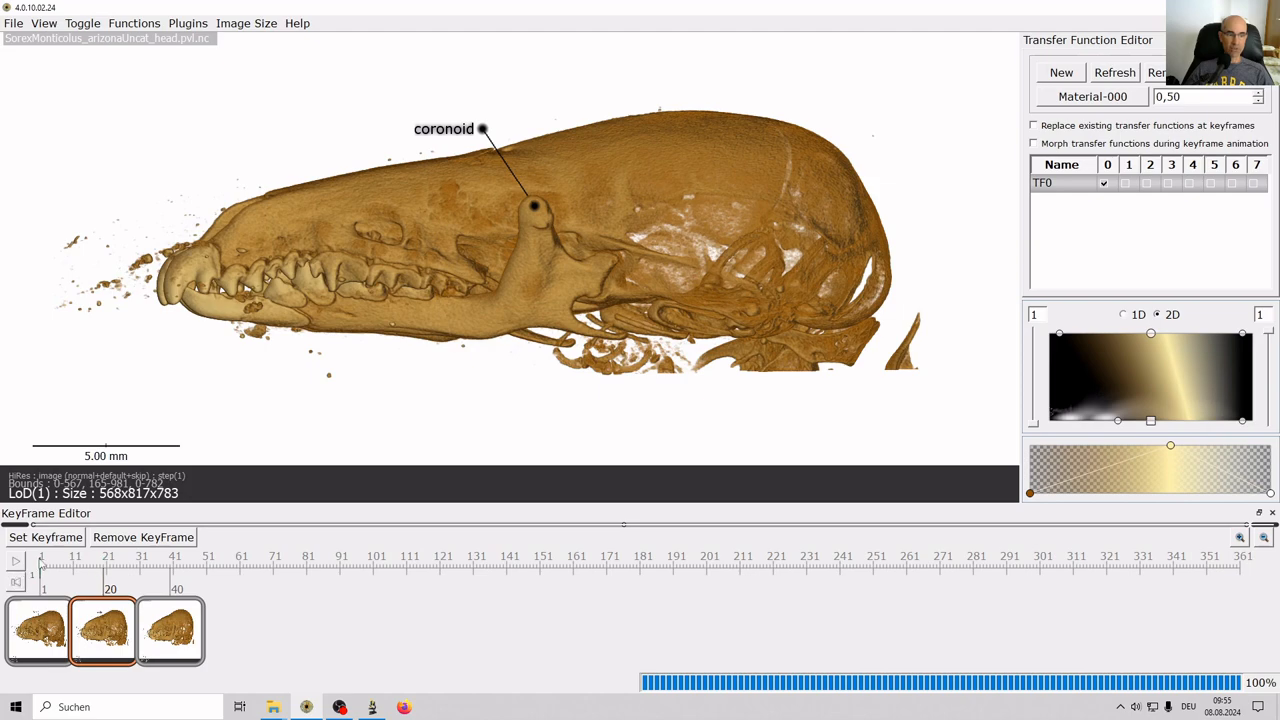
pyautogui.click(15, 562)
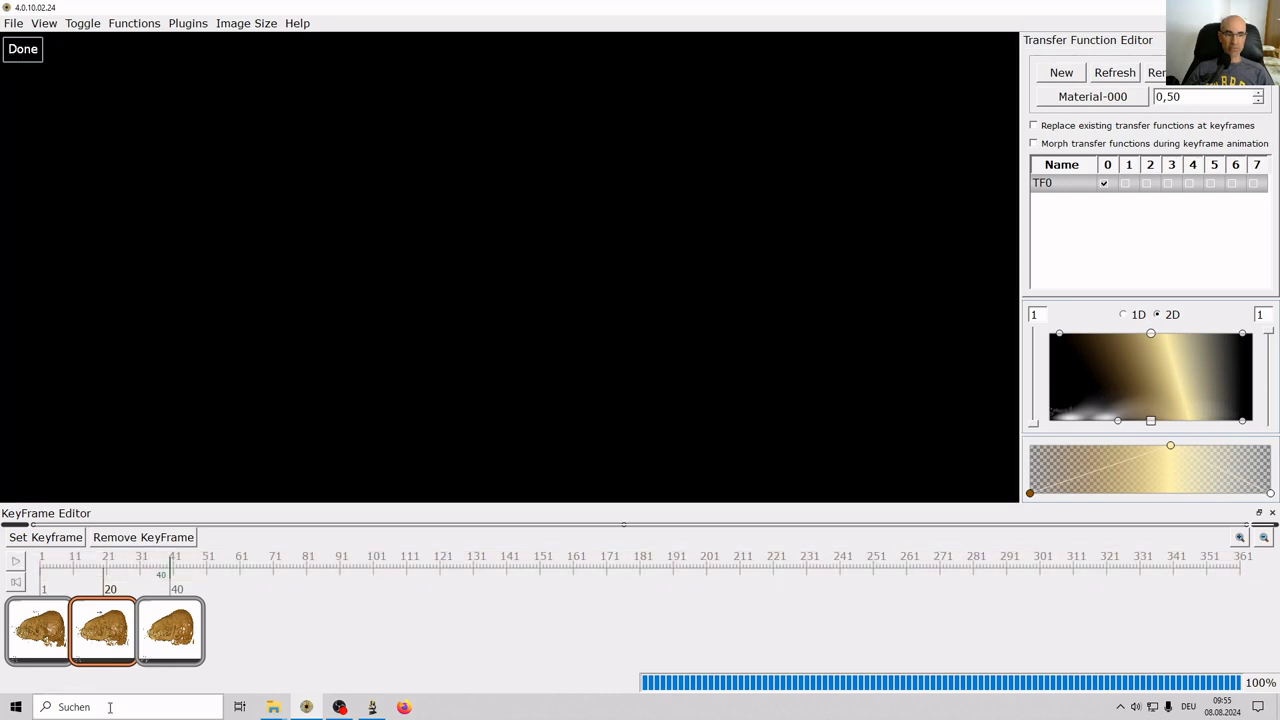
pyautogui.click(103, 627)
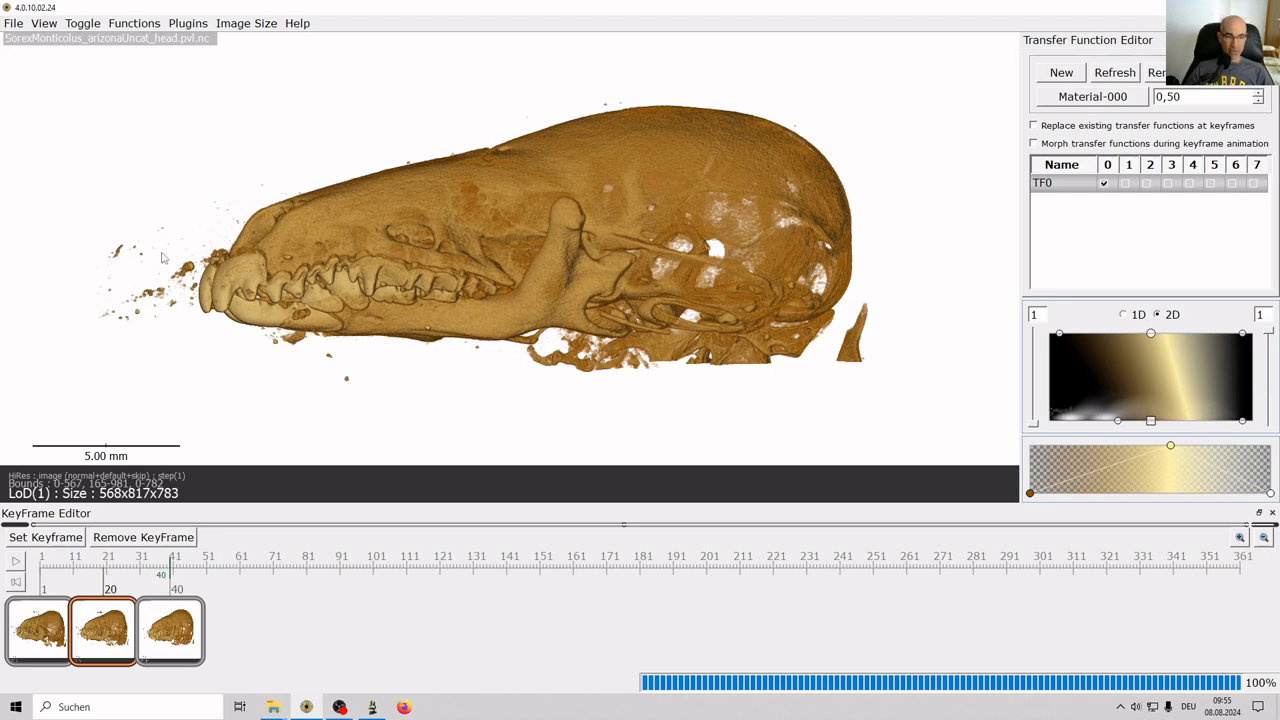
pyautogui.hotkey('ctrl', 's')
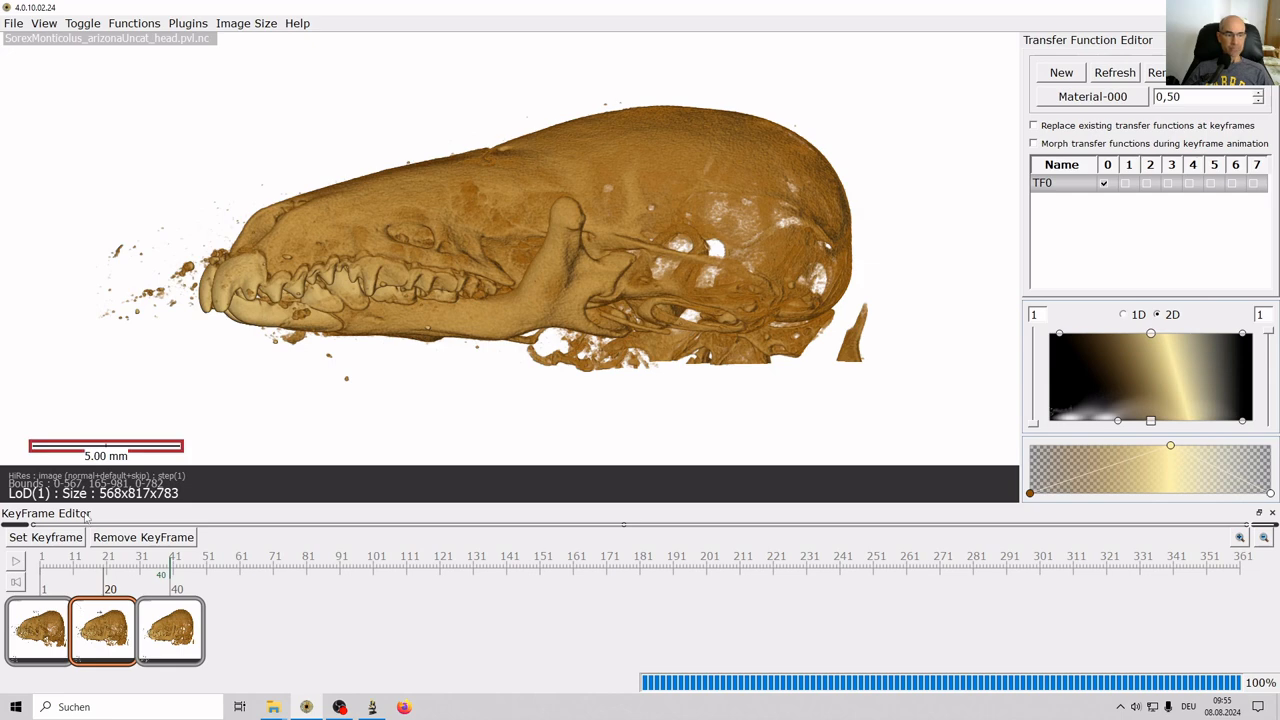
pyautogui.click(14, 24)
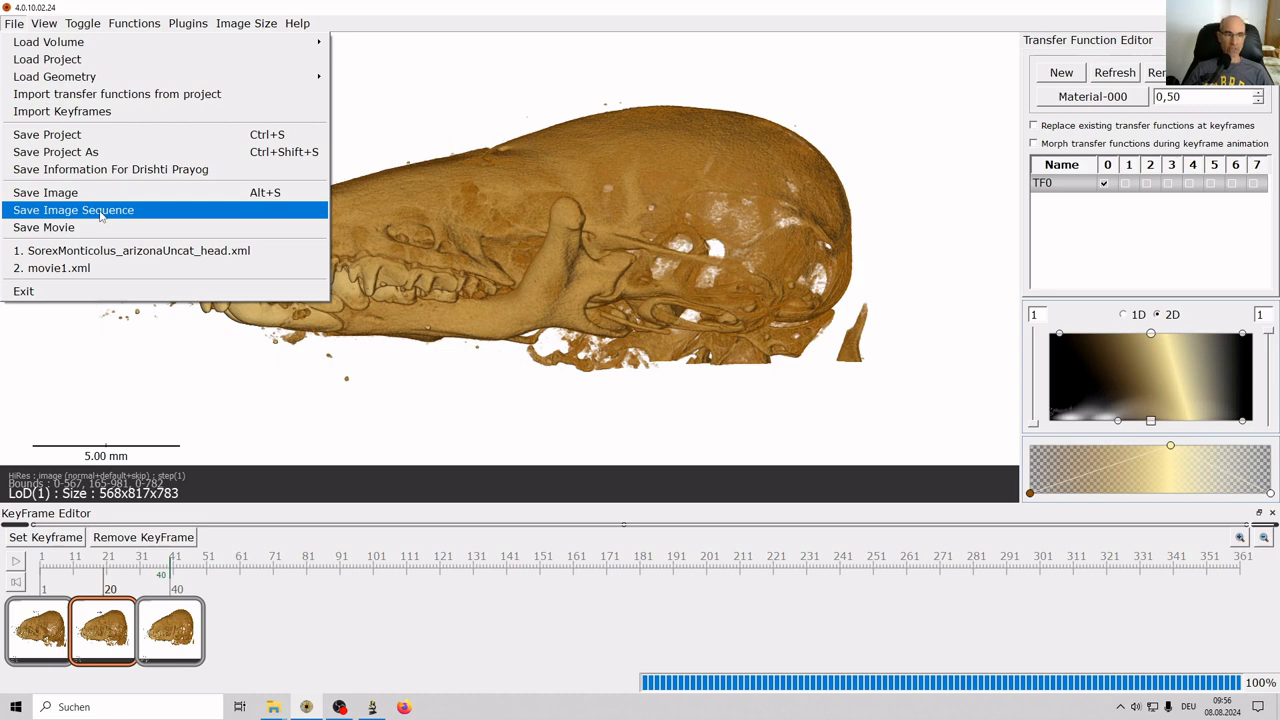
pyautogui.click(14, 23)
pyautogui.click(14, 23)
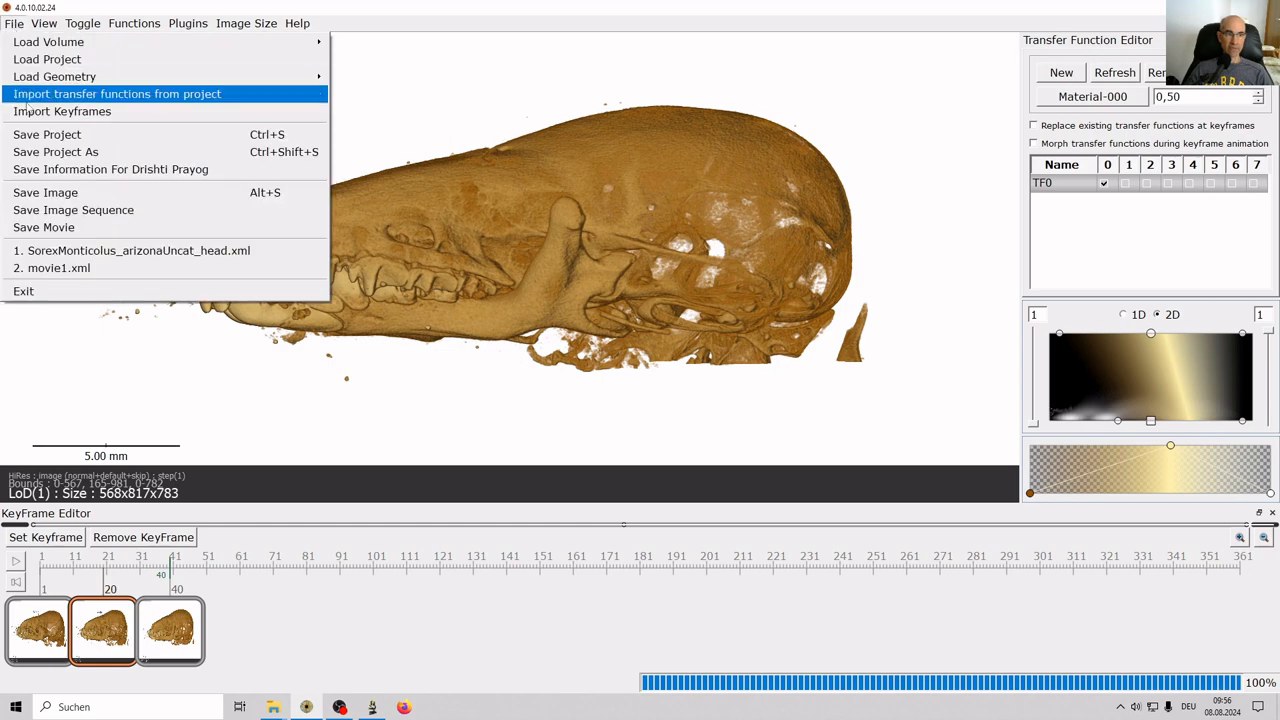
pyautogui.click(60, 210)
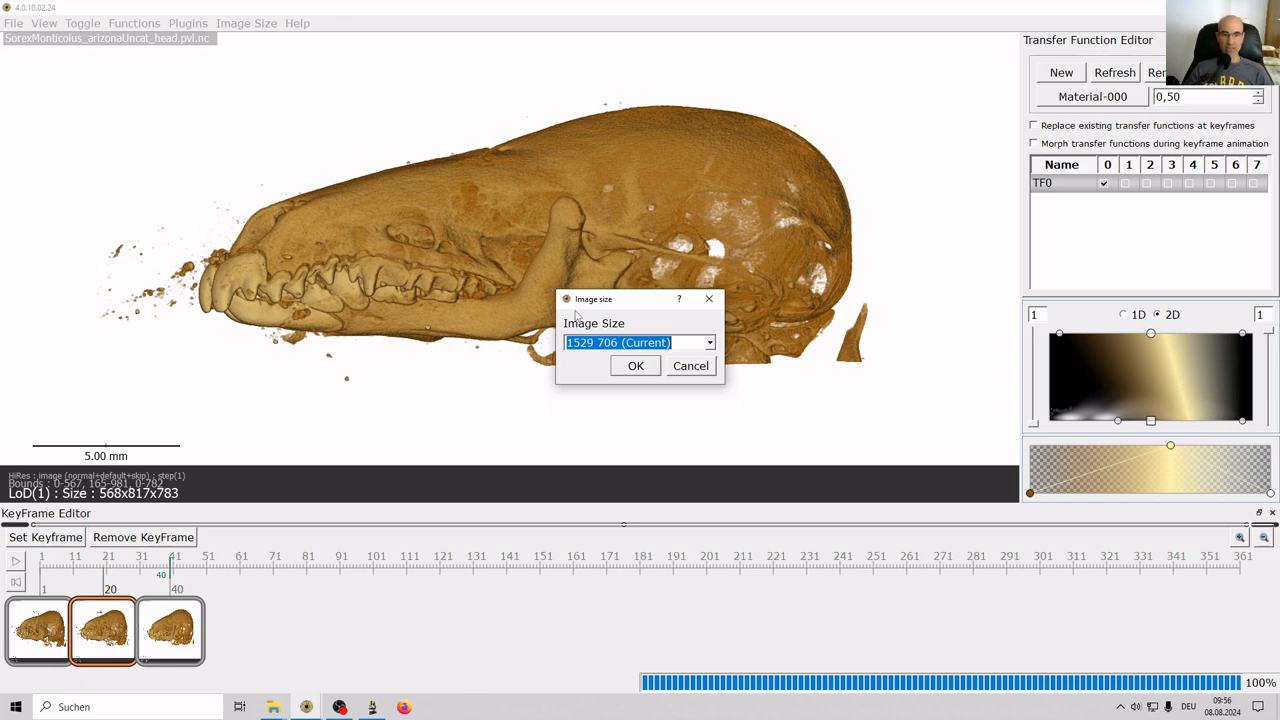
pyautogui.click(710, 343)
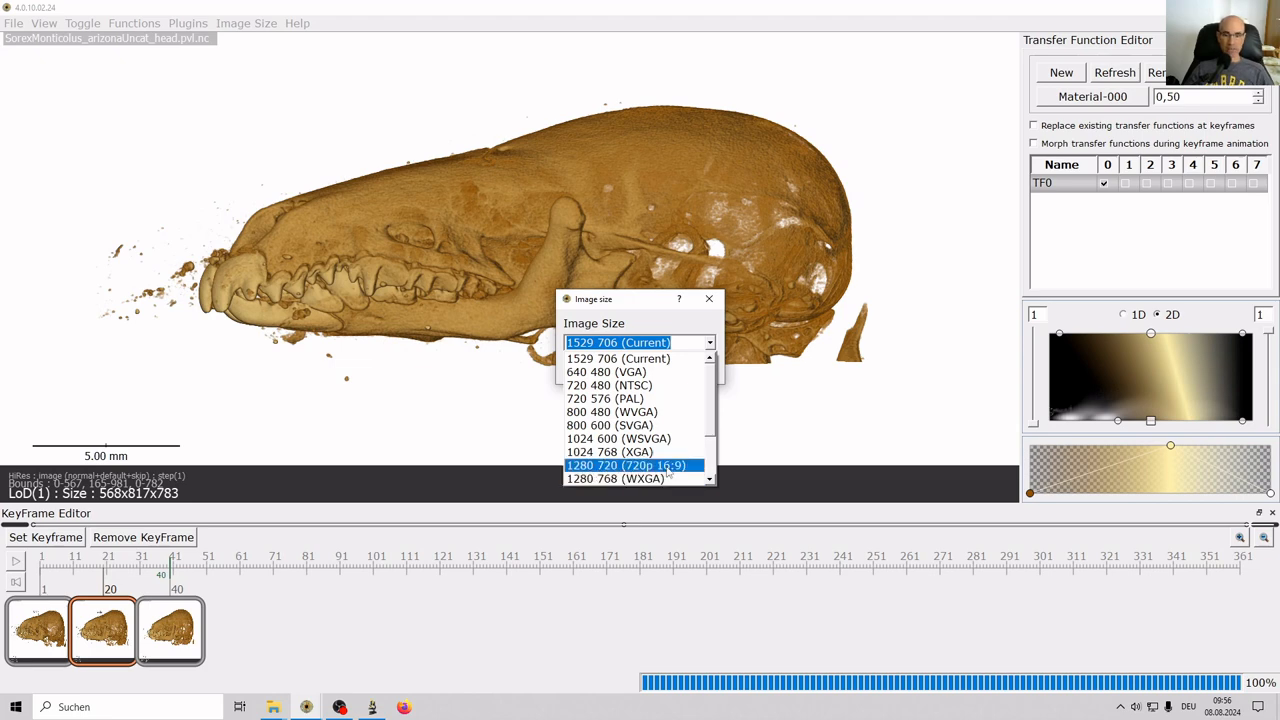
pyautogui.click(602, 466)
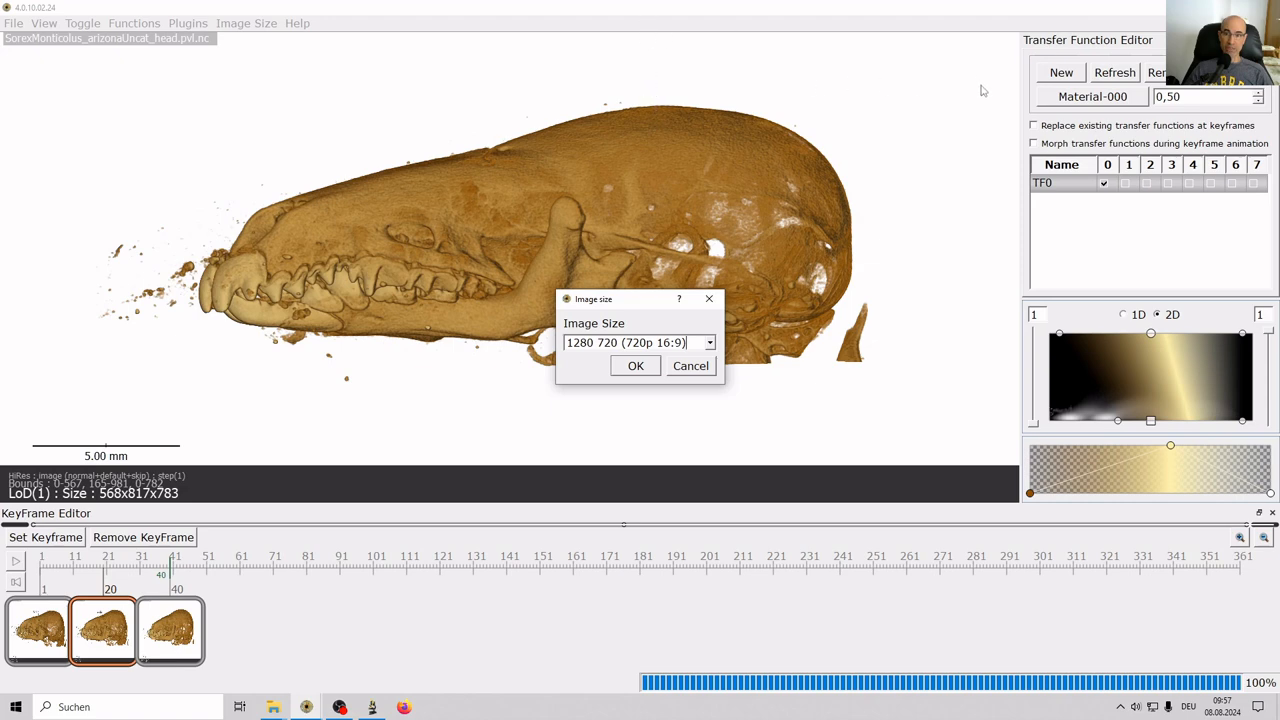
# Confirm the 720p size and browse to the Desktop for the output files.
pyautogui.click(636, 366)
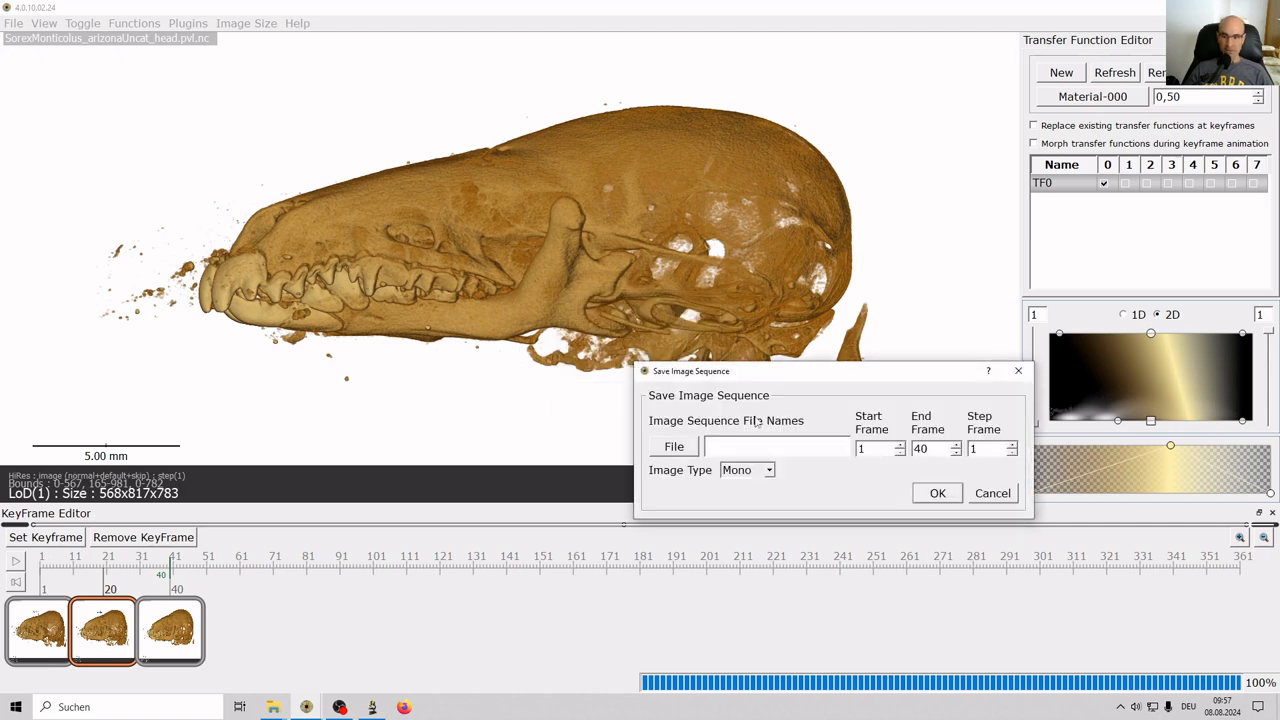
pyautogui.click(672, 447)
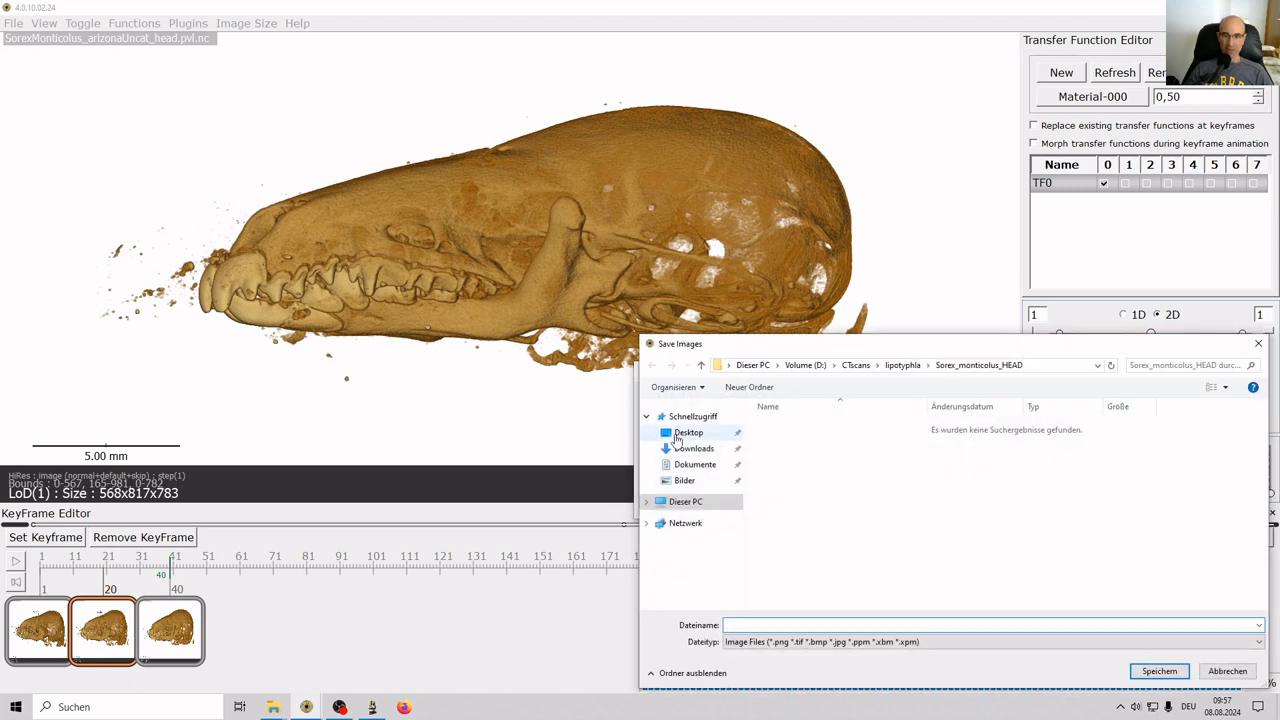
pyautogui.click(688, 432)
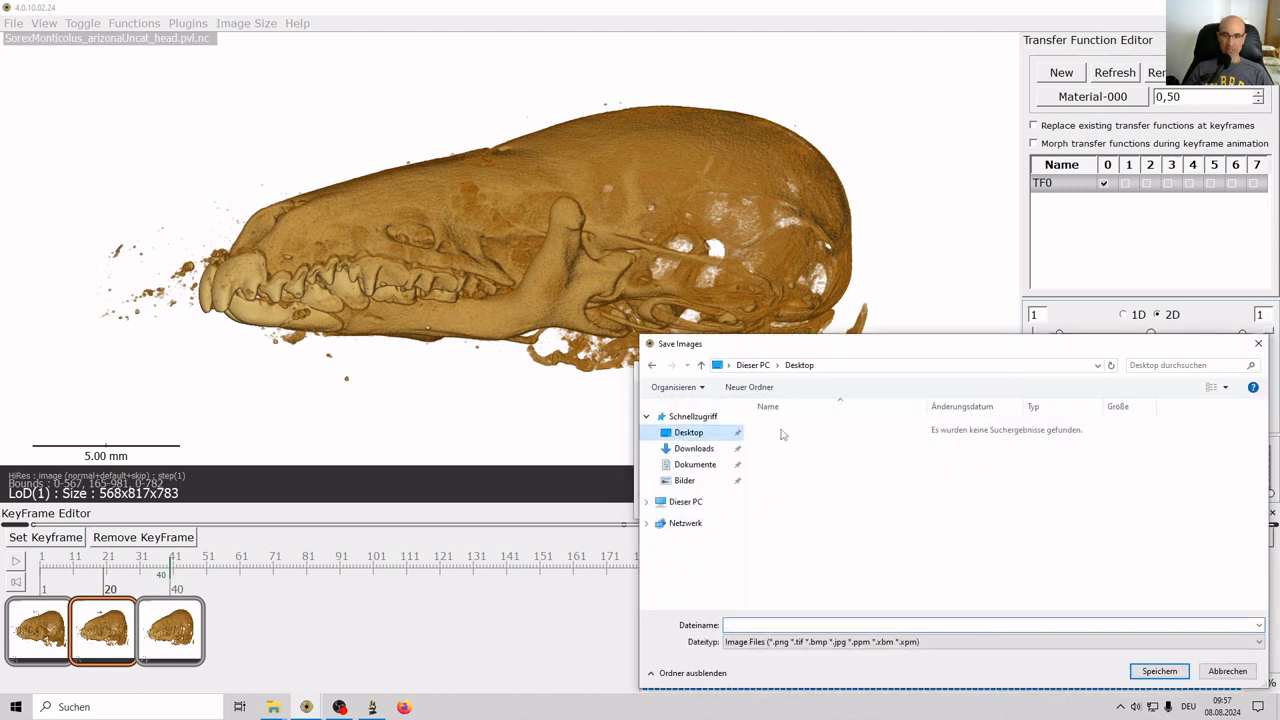
# Create a new Desktop folder named ShrewMovie and open it.
pyautogui.click(749, 387)
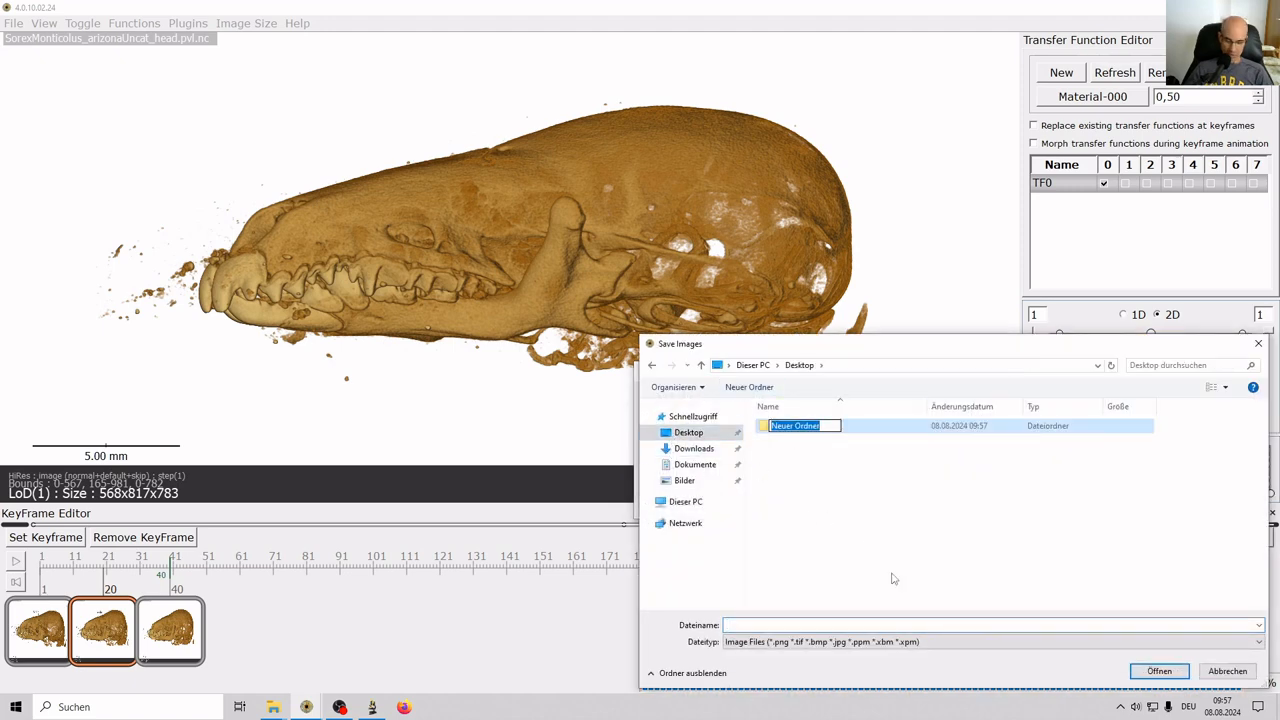
pyautogui.write('movie')
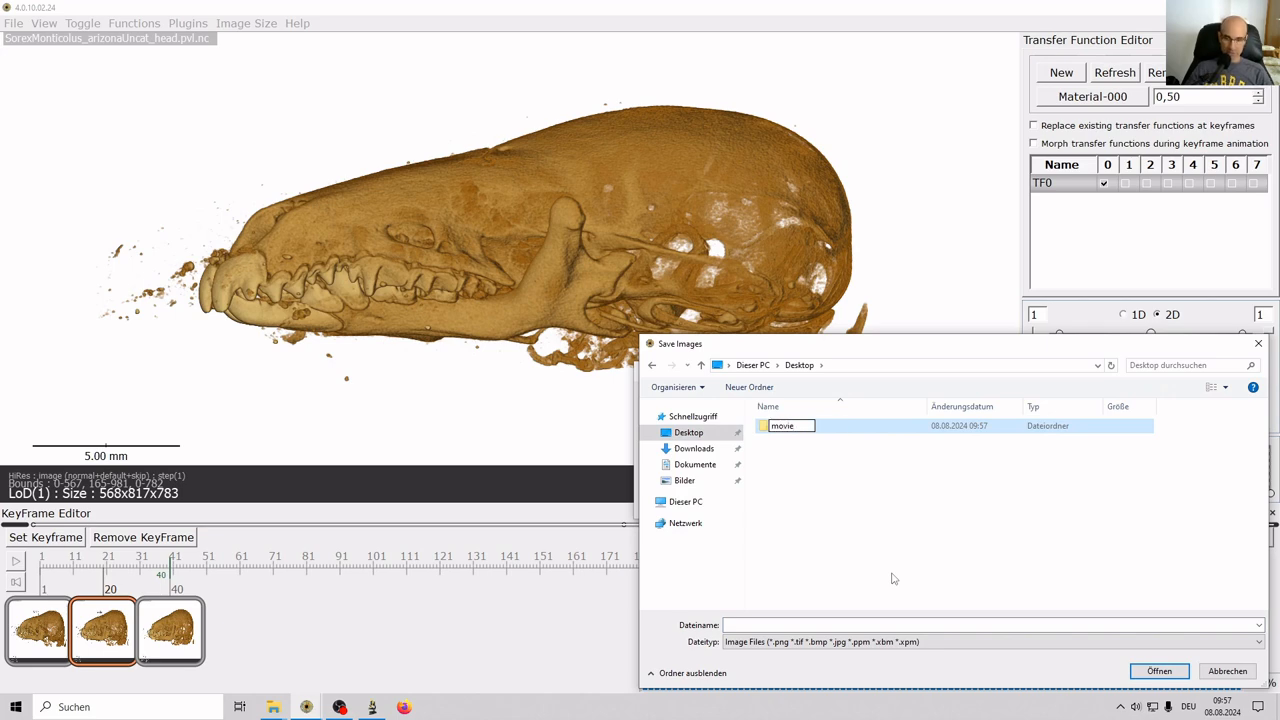
pyautogui.press('Home')
pyautogui.write('Shrew')
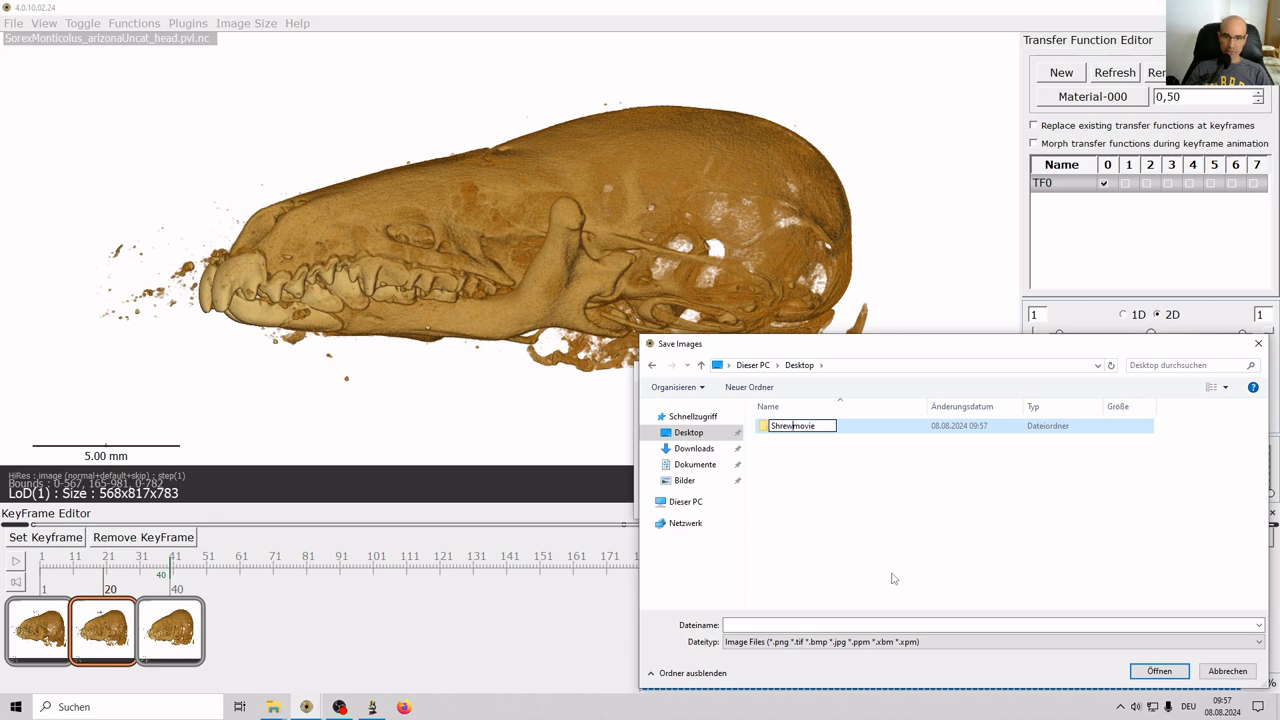
pyautogui.press('Delete')
pyautogui.write('M')
pyautogui.press('Return')
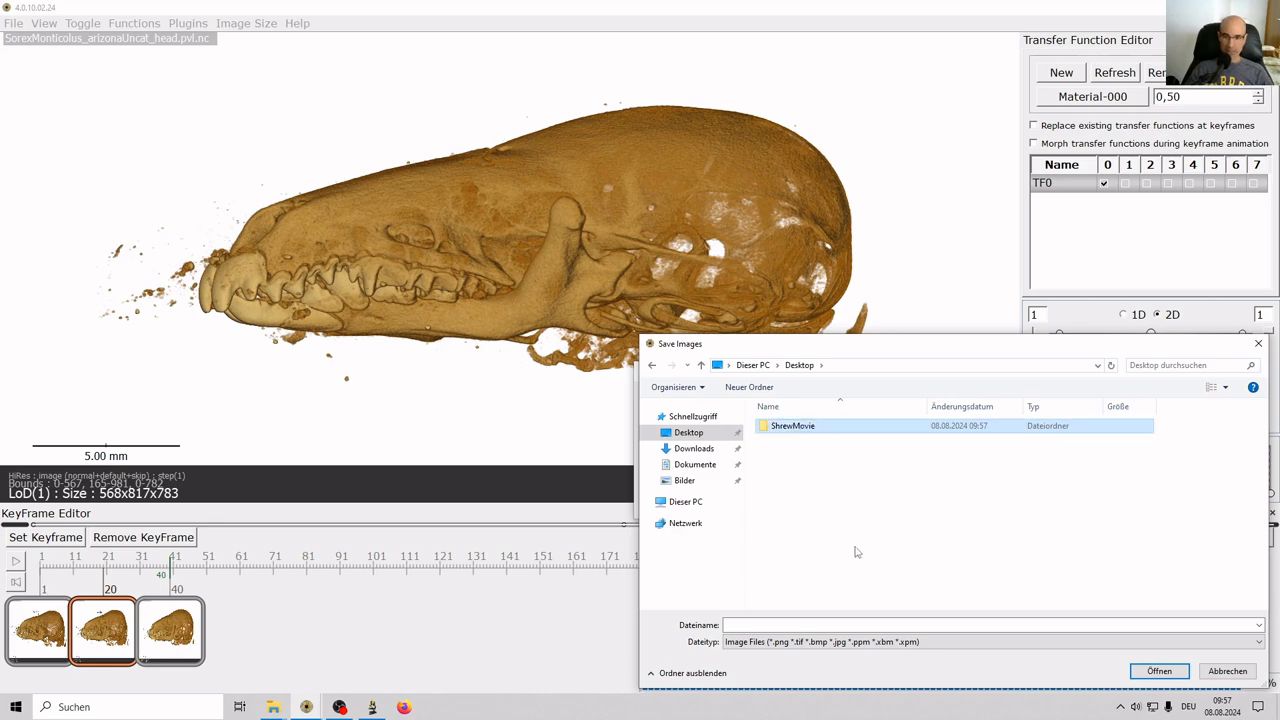
pyautogui.press('Return')
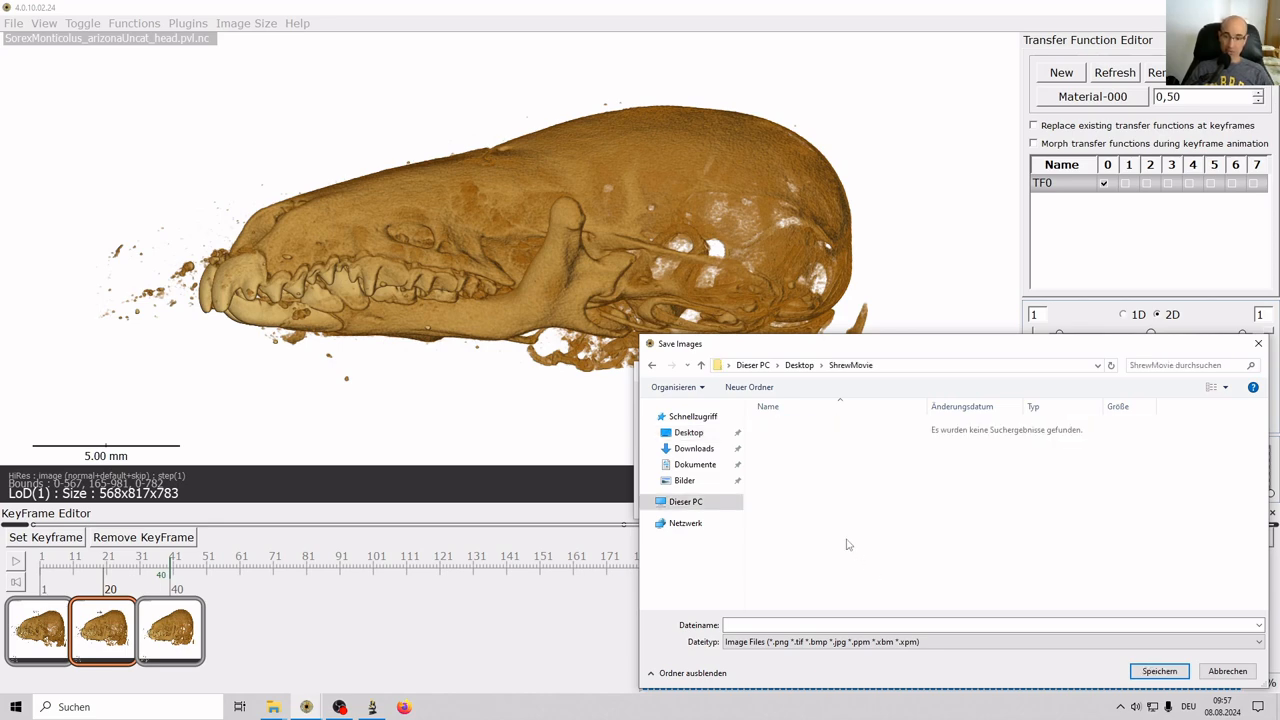
# Save the frames as shrew.png and render the sequence from frame 1 to 40.
pyautogui.click(809, 624)
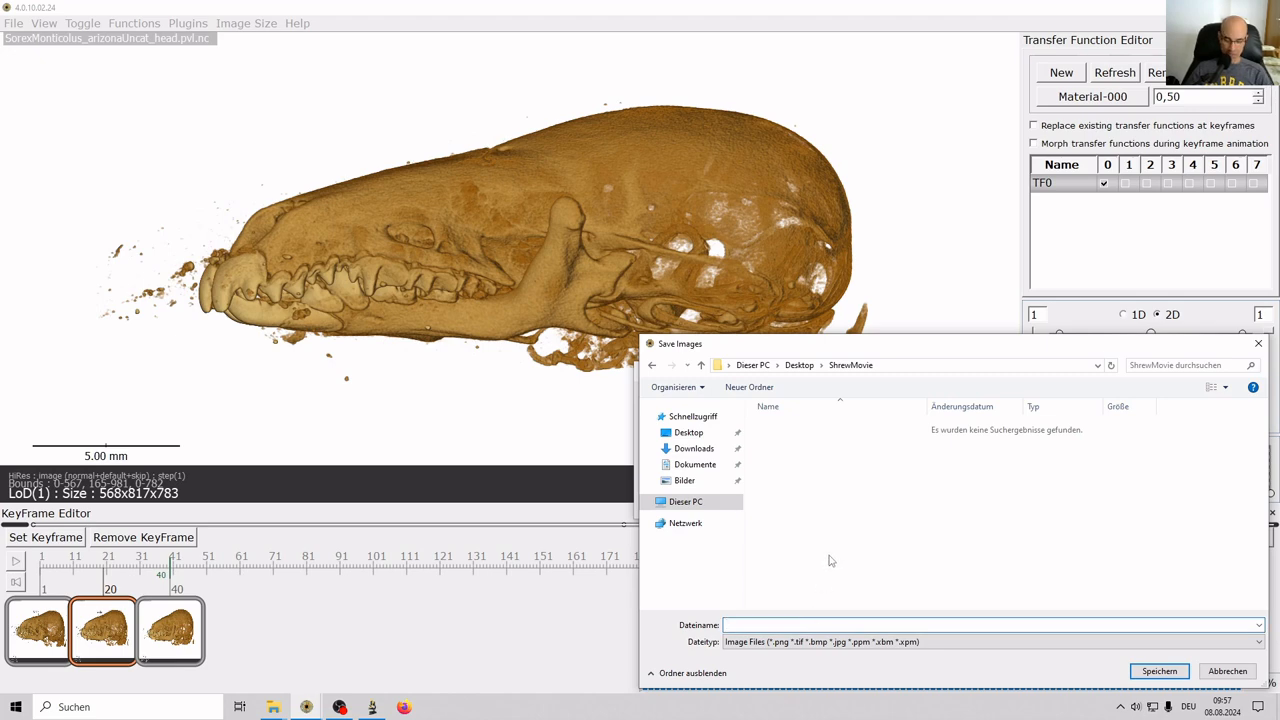
pyautogui.write('shrew')
pyautogui.click(1158, 671)
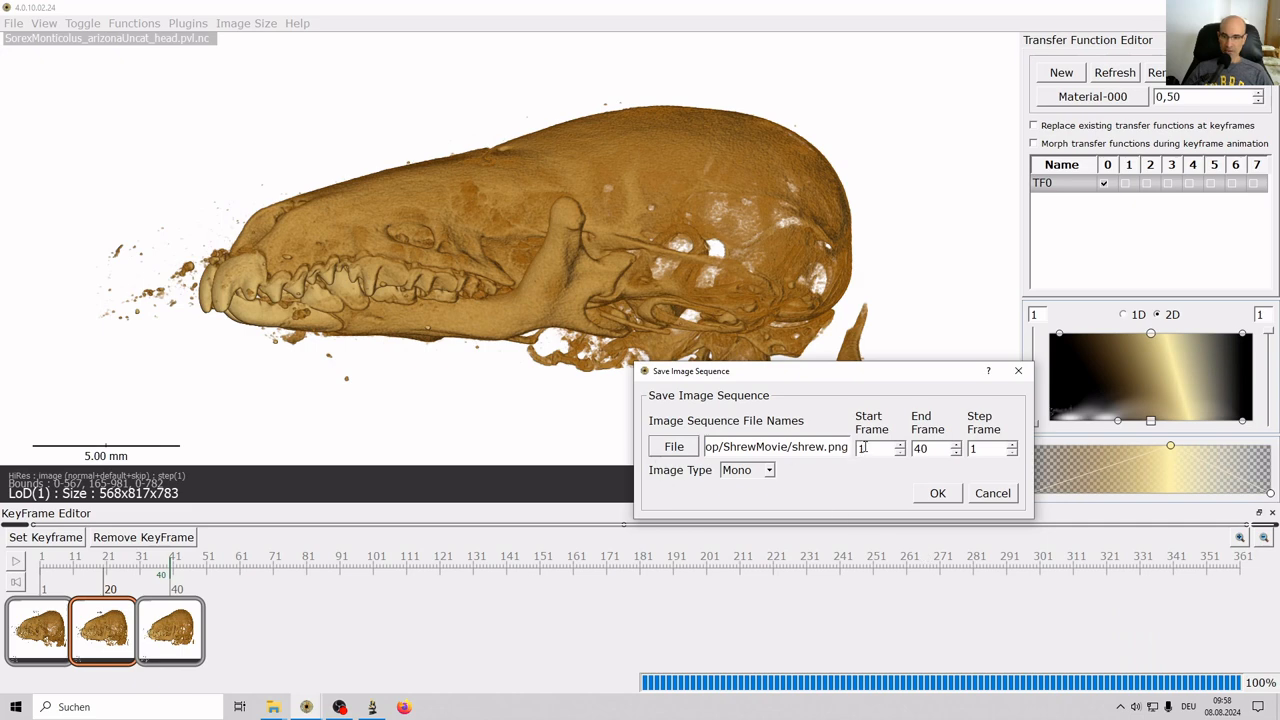
pyautogui.click(935, 494)
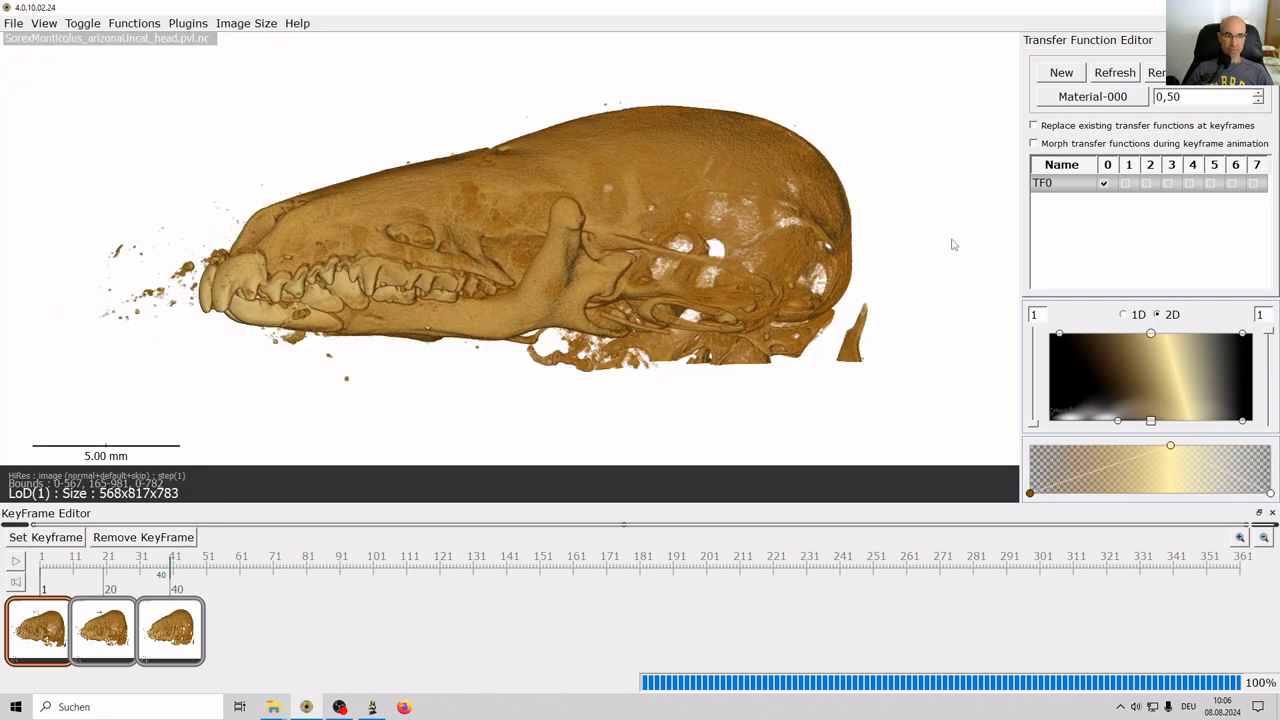
pyautogui.hotkey('alt', 'Tab')
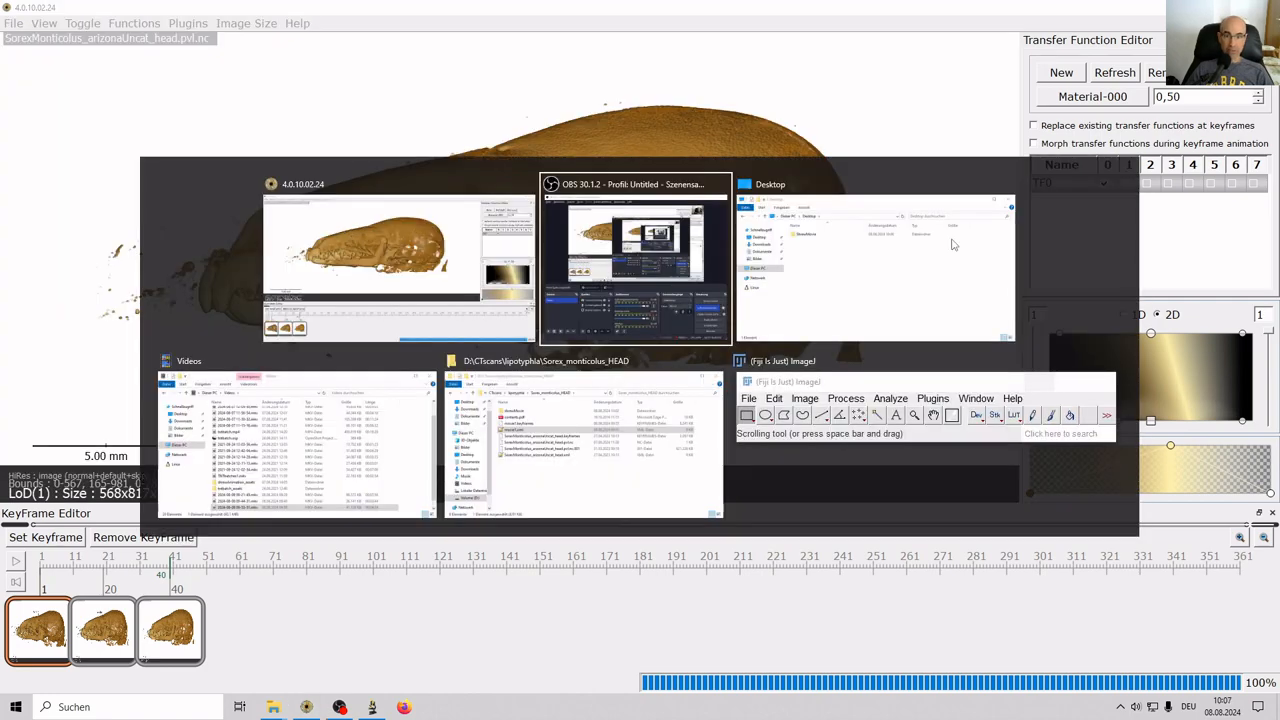
# Open the ShrewMovie folder in Explorer and view shrew1.png in Photos.
pyautogui.click(952, 244)
pyautogui.doubleClick(200, 124)
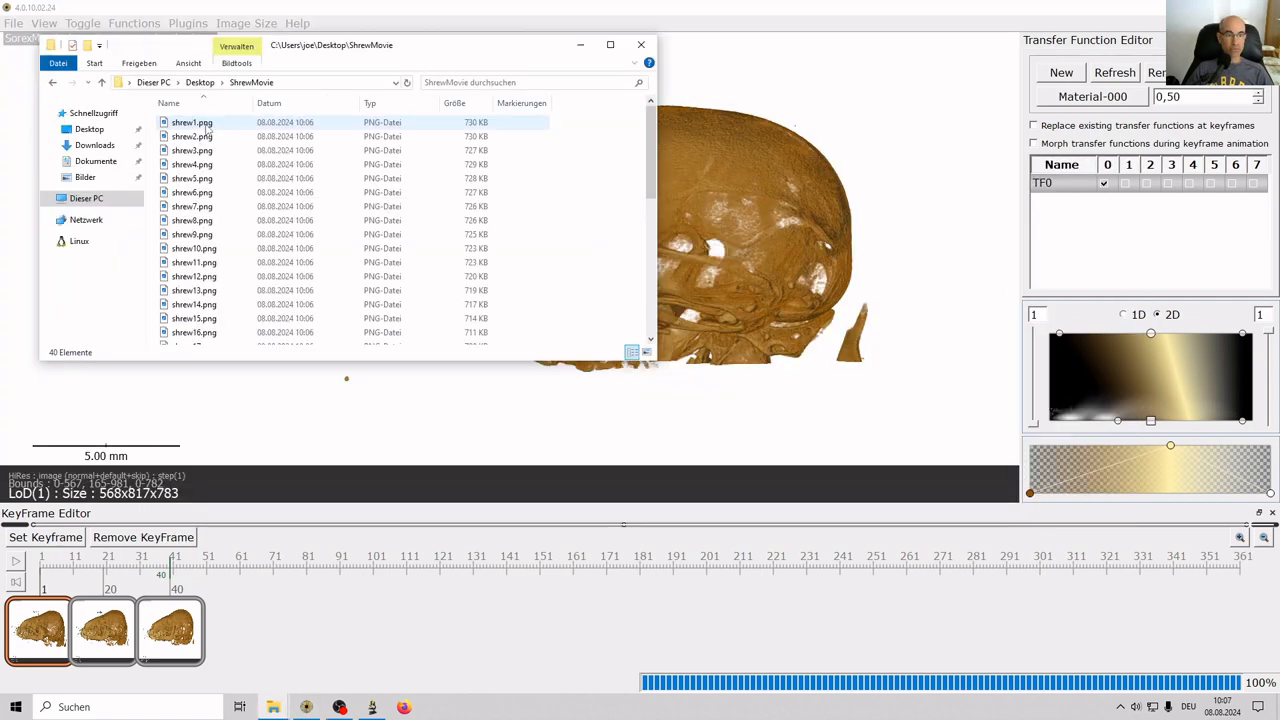
pyautogui.scroll(-8, 205, 215)
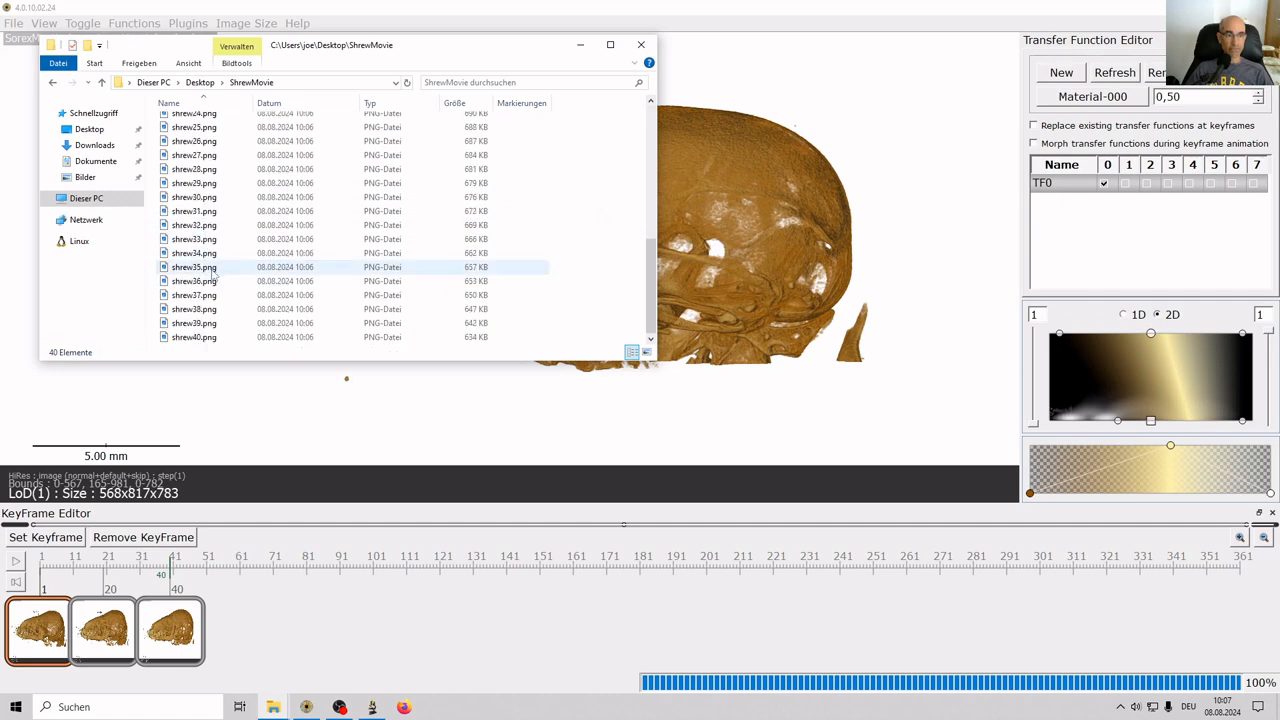
pyautogui.scroll(8, 190, 280)
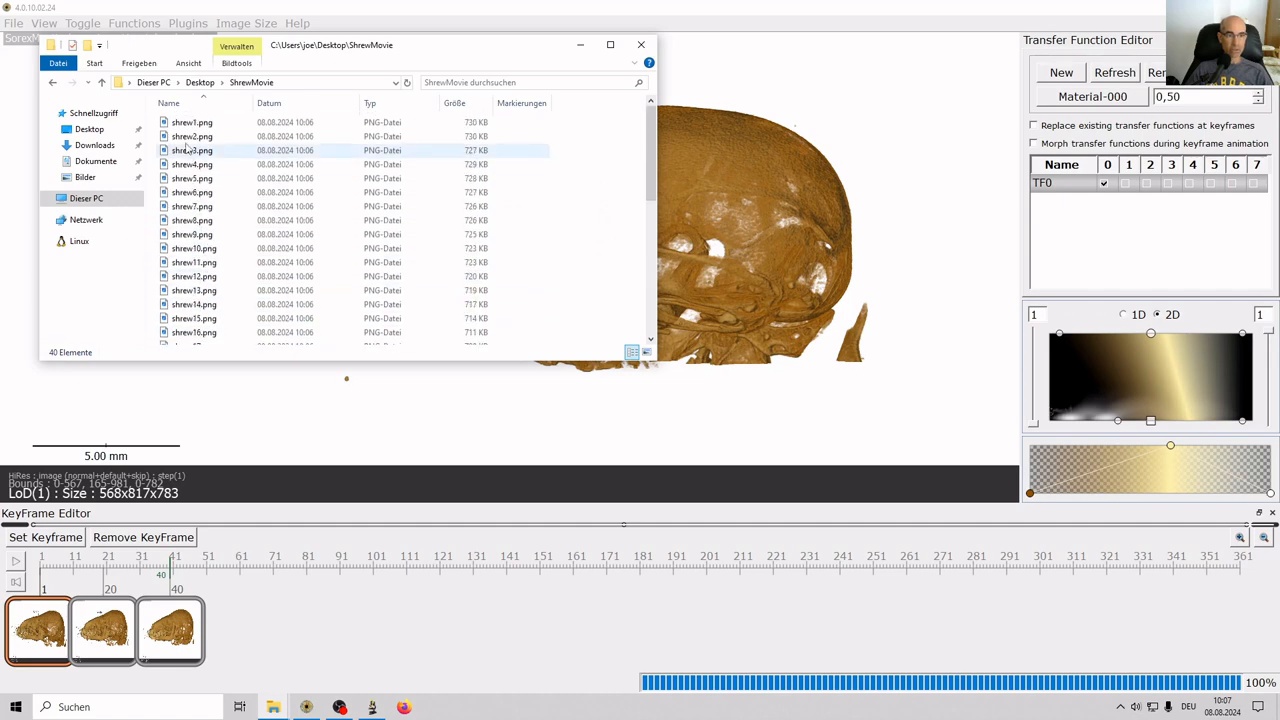
pyautogui.doubleClick(190, 122)
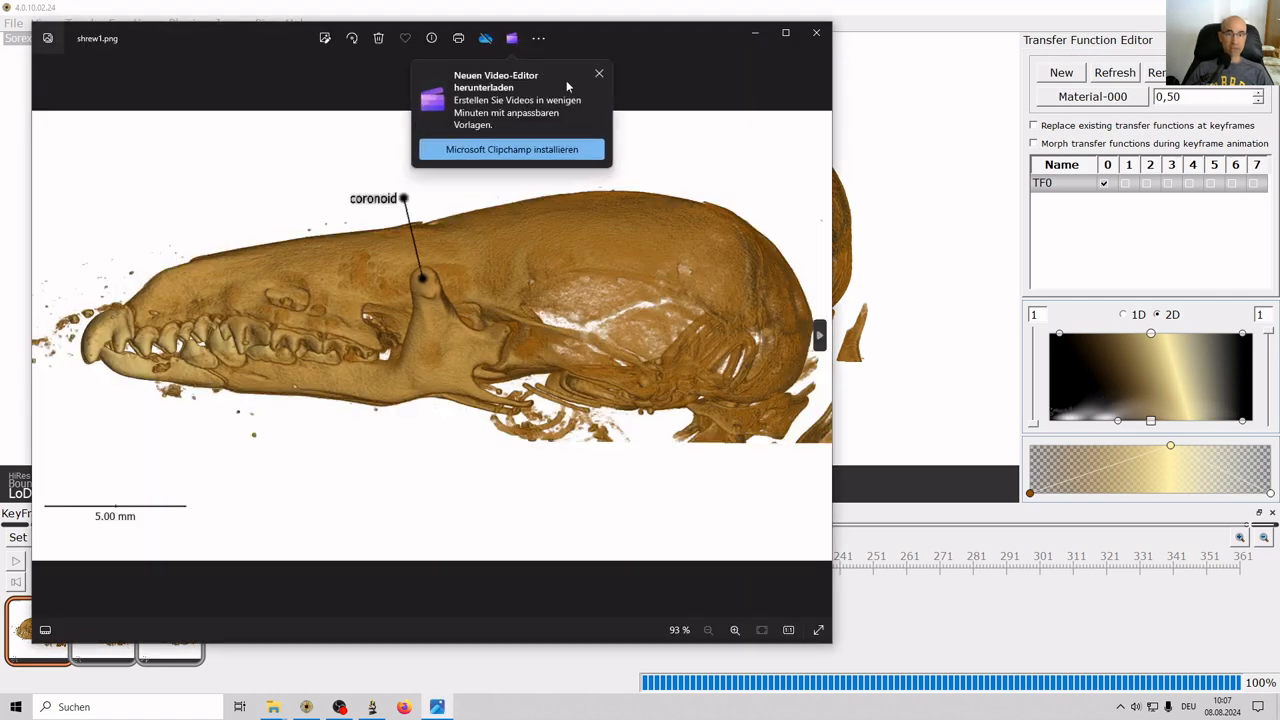
pyautogui.click(596, 75)
# Step through the rendered frames to check the coronoid label, then close Photos.
pyautogui.press('Right')
pyautogui.press('Right')
pyautogui.press('Right')
pyautogui.press('Right')
pyautogui.press('Right')
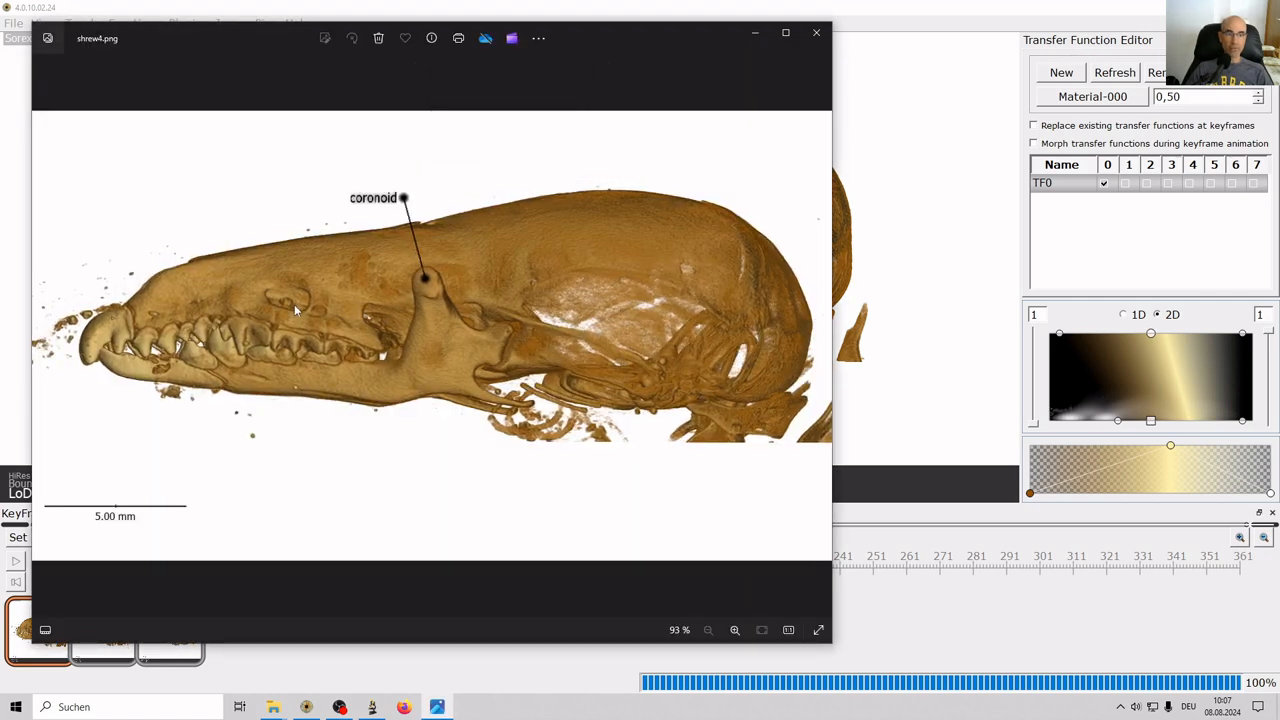
pyautogui.press('Right')
pyautogui.press('Right')
pyautogui.press('Right')
pyautogui.press('Right')
pyautogui.press('Right')
pyautogui.press('Right')
pyautogui.press('Right')
pyautogui.press('Right')
pyautogui.press('Right')
pyautogui.press('Right')
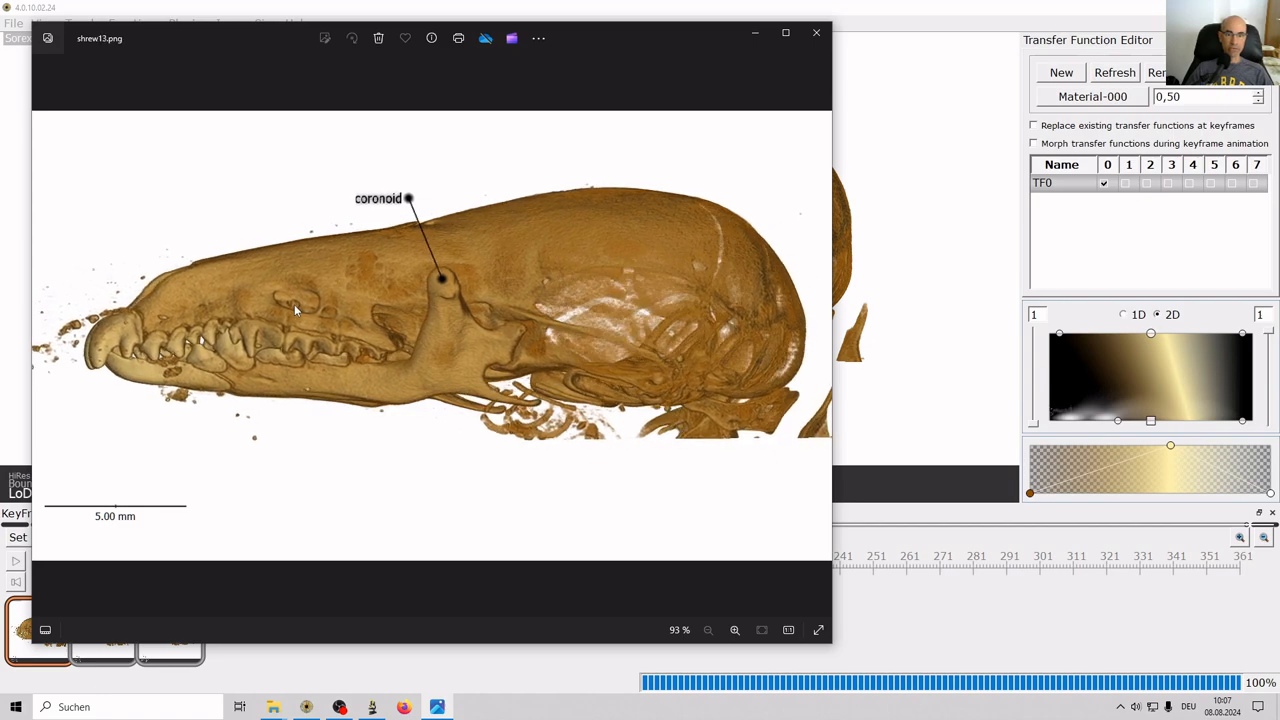
pyautogui.press('Right')
pyautogui.press('Right')
pyautogui.press('Right')
pyautogui.press('Right')
pyautogui.press('Right')
pyautogui.press('Right')
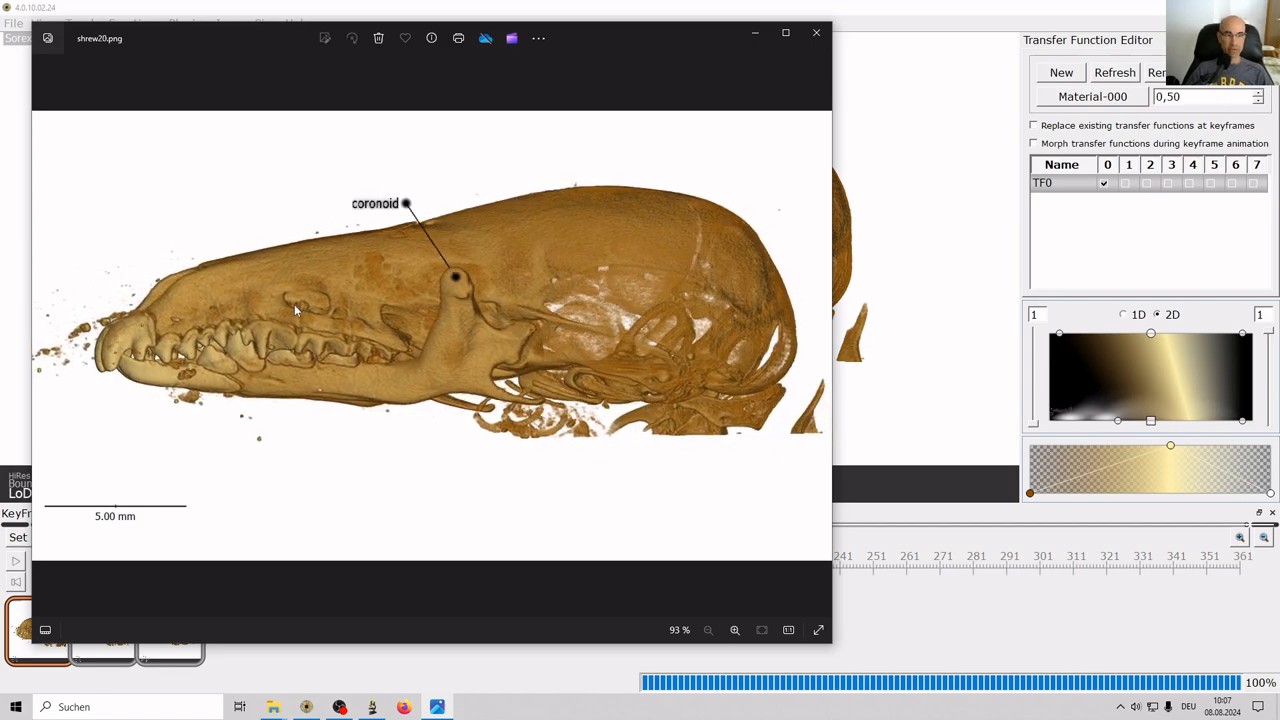
pyautogui.press('Right')
pyautogui.press('Right')
pyautogui.press('Right')
pyautogui.press('Right')
pyautogui.press('Right')
pyautogui.press('Right')
pyautogui.press('Right')
pyautogui.press('Right')
pyautogui.press('Right')
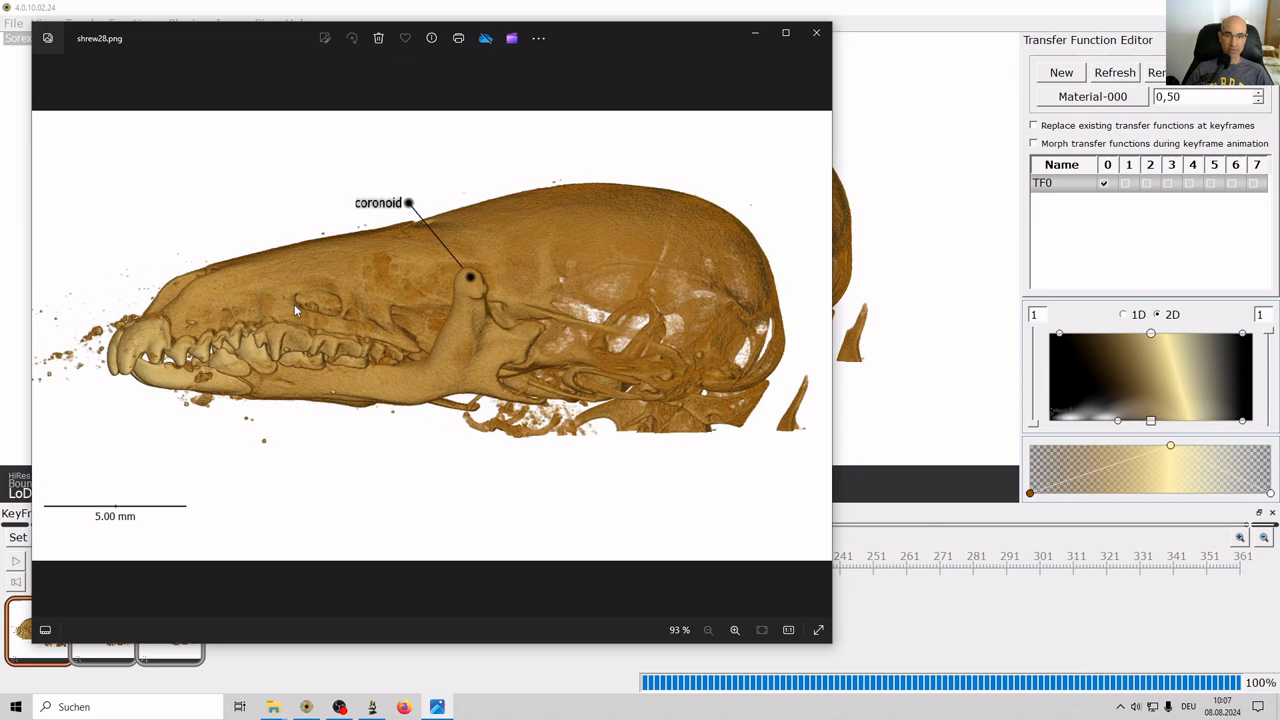
pyautogui.press('Right')
pyautogui.press('Right')
pyautogui.press('Right')
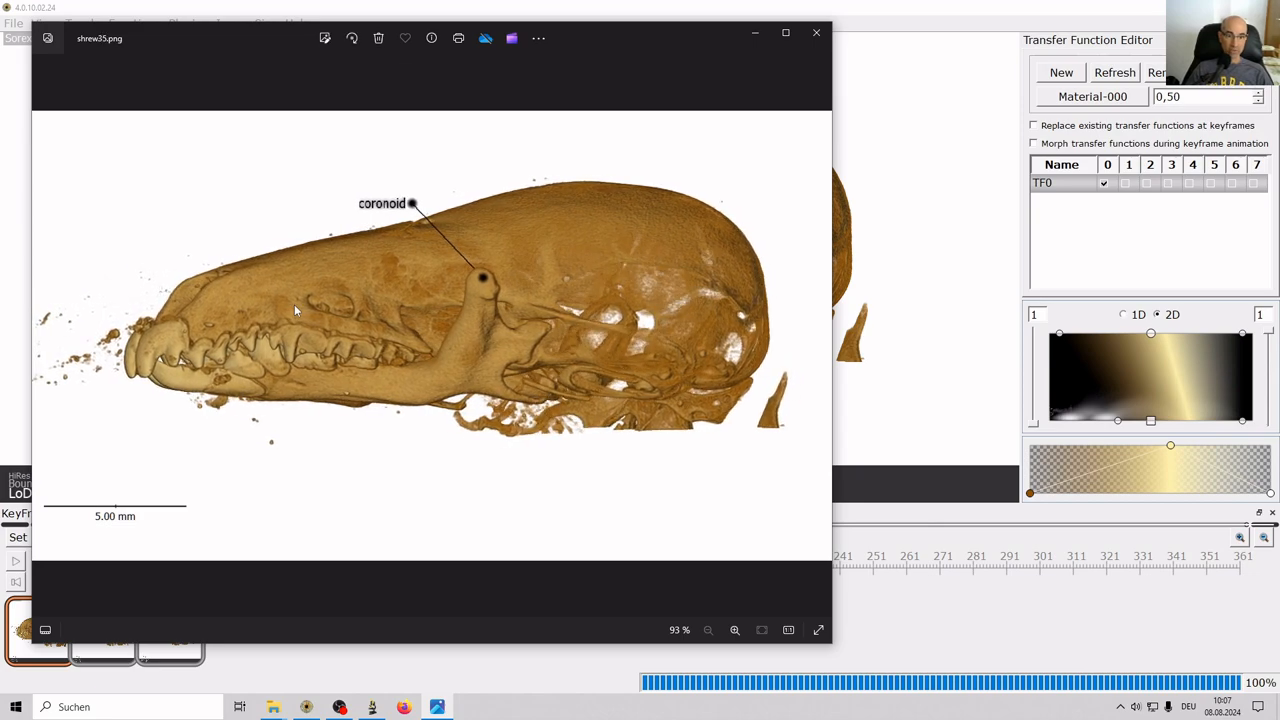
pyautogui.press('Left')
pyautogui.press('Left')
pyautogui.press('Left')
pyautogui.press('Left')
pyautogui.press('Left')
pyautogui.press('Left')
pyautogui.press('Left')
pyautogui.press('Left')
pyautogui.press('Left')
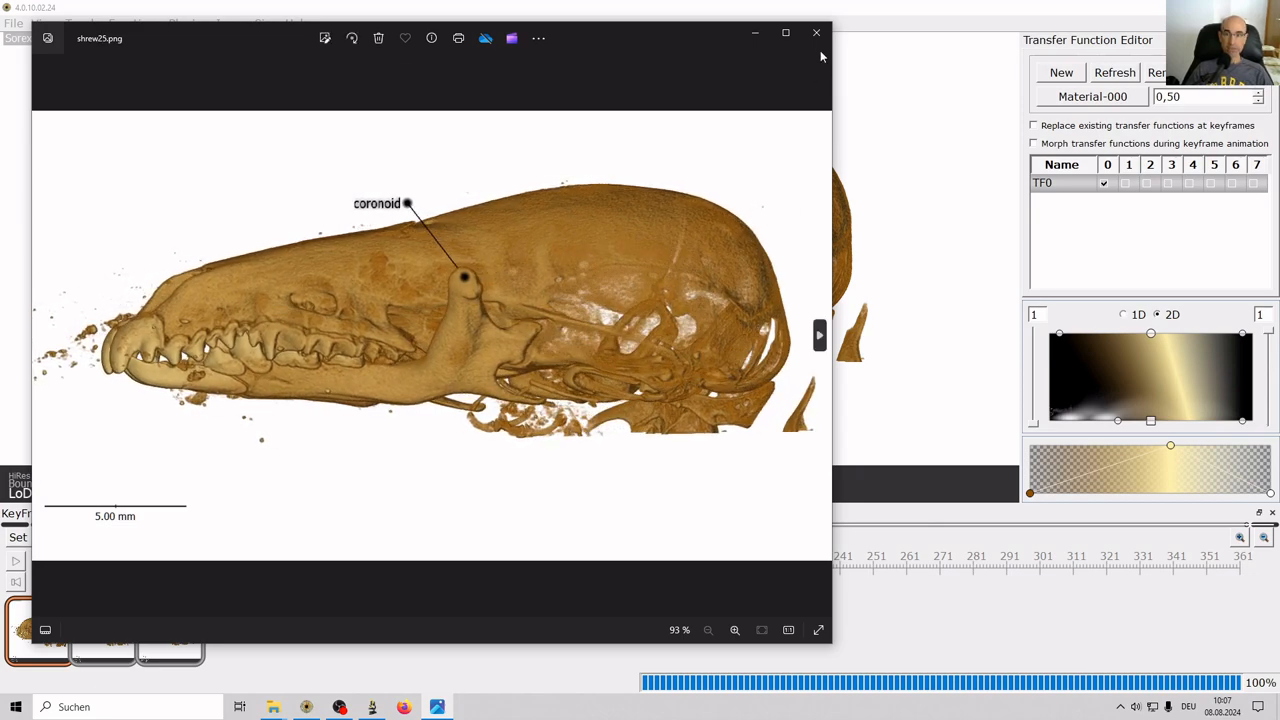
pyautogui.click(817, 35)
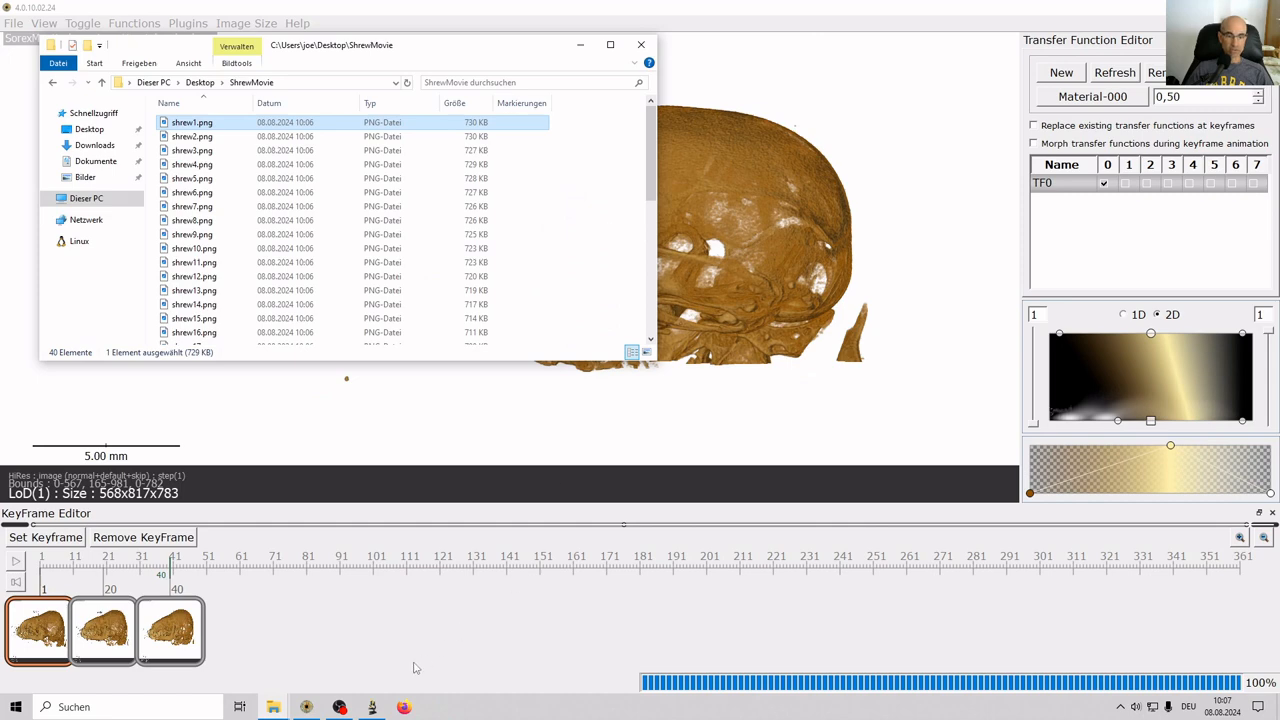
# In Fiji, start File > Import > Image Sequence.
pyautogui.click(371, 707)
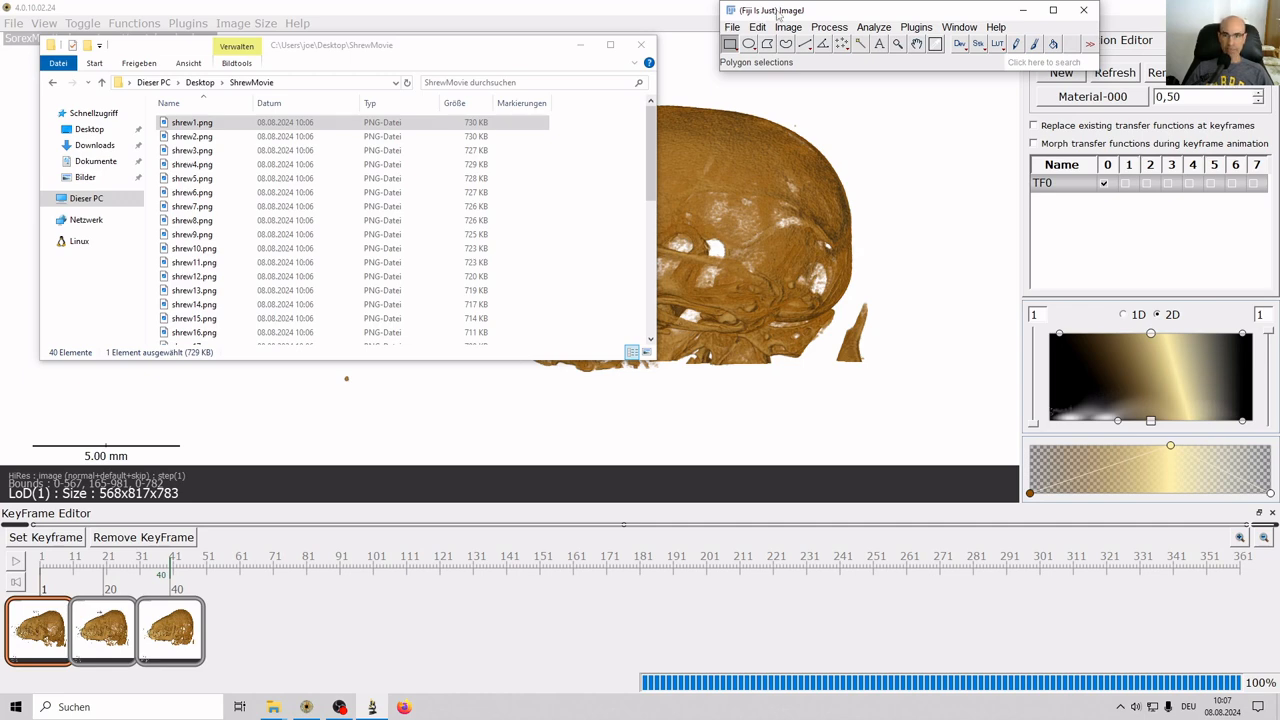
pyautogui.click(734, 28)
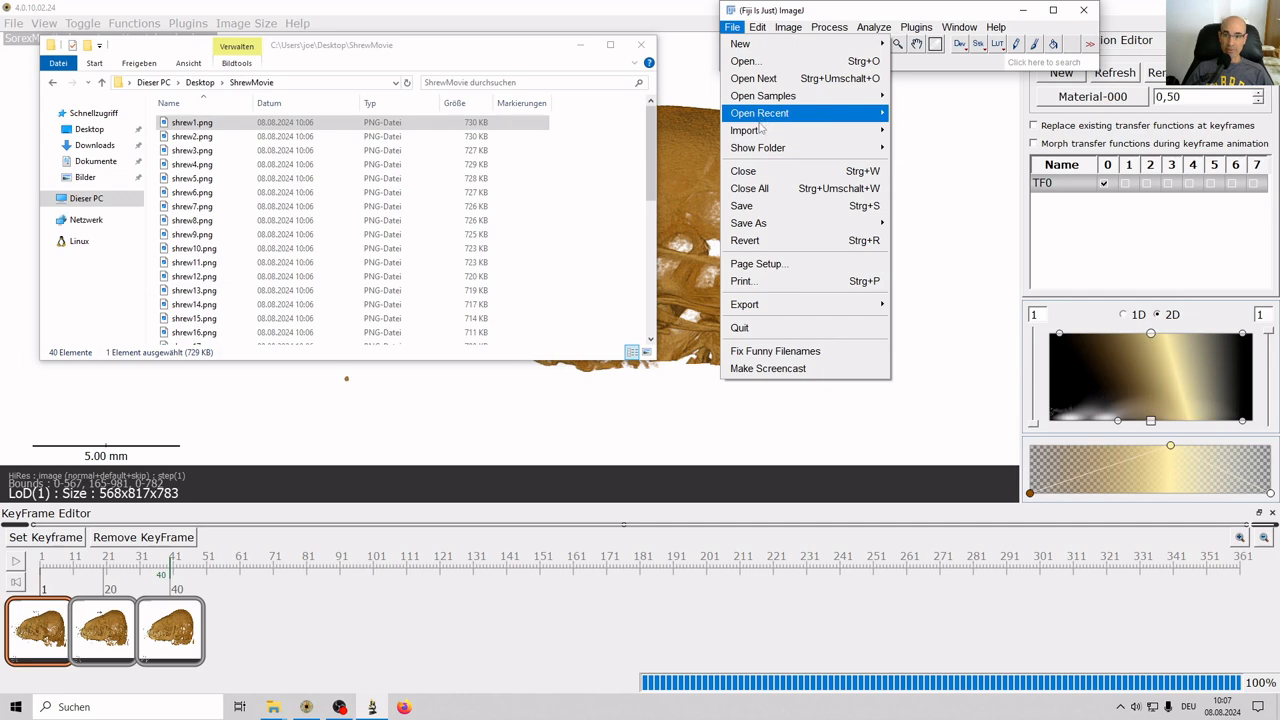
pyautogui.moveTo(760, 129)
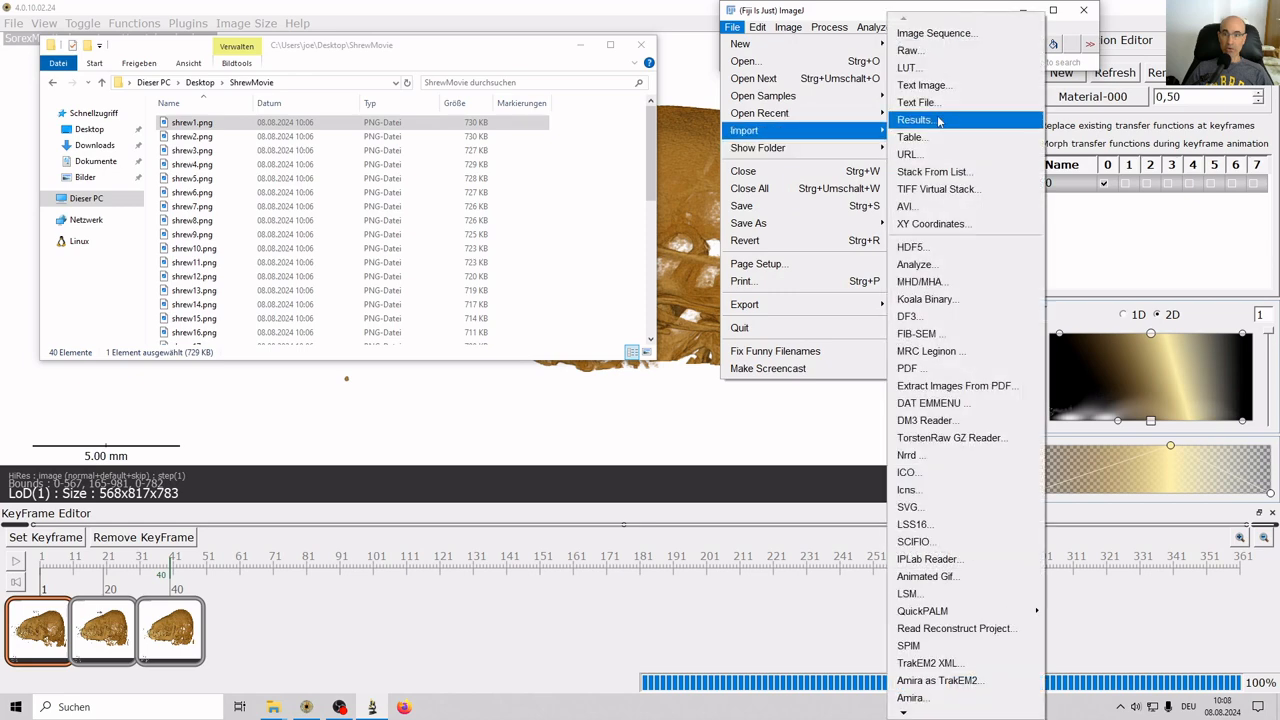
pyautogui.click(946, 43)
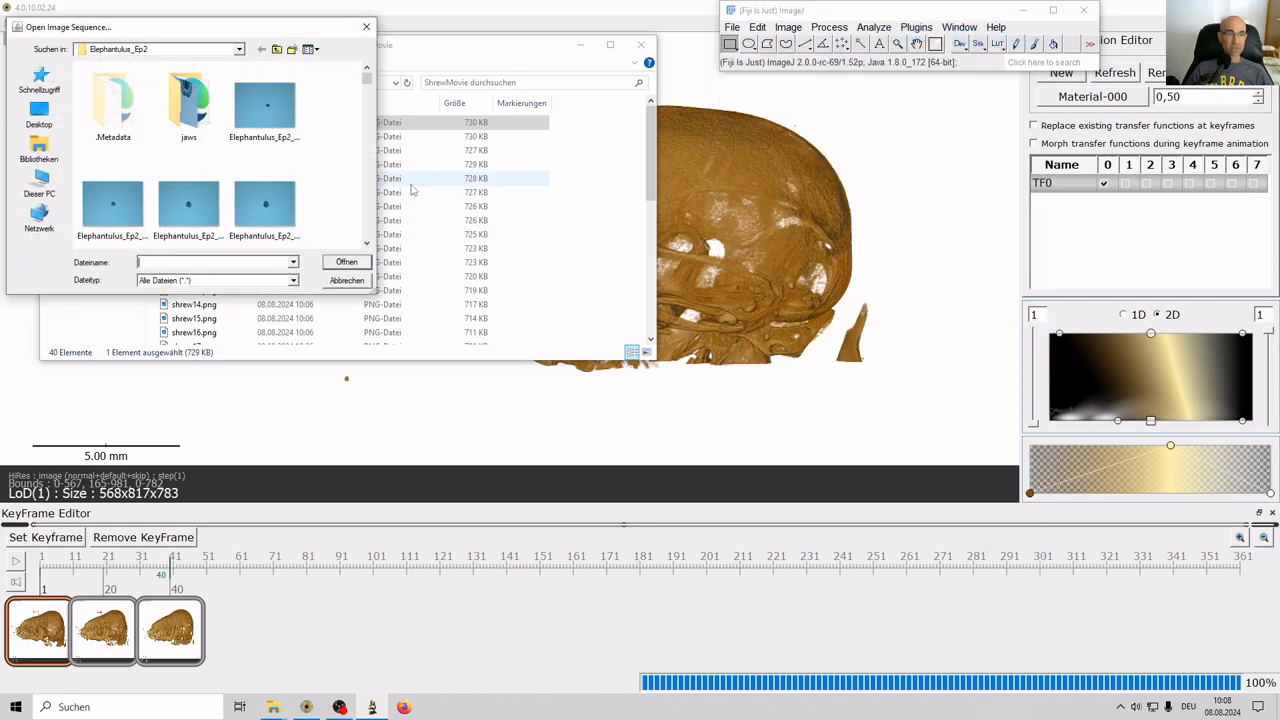
# Browse to Desktop > ShrewMovie and choose shrew1.png as the first frame.
pyautogui.click(56, 113)
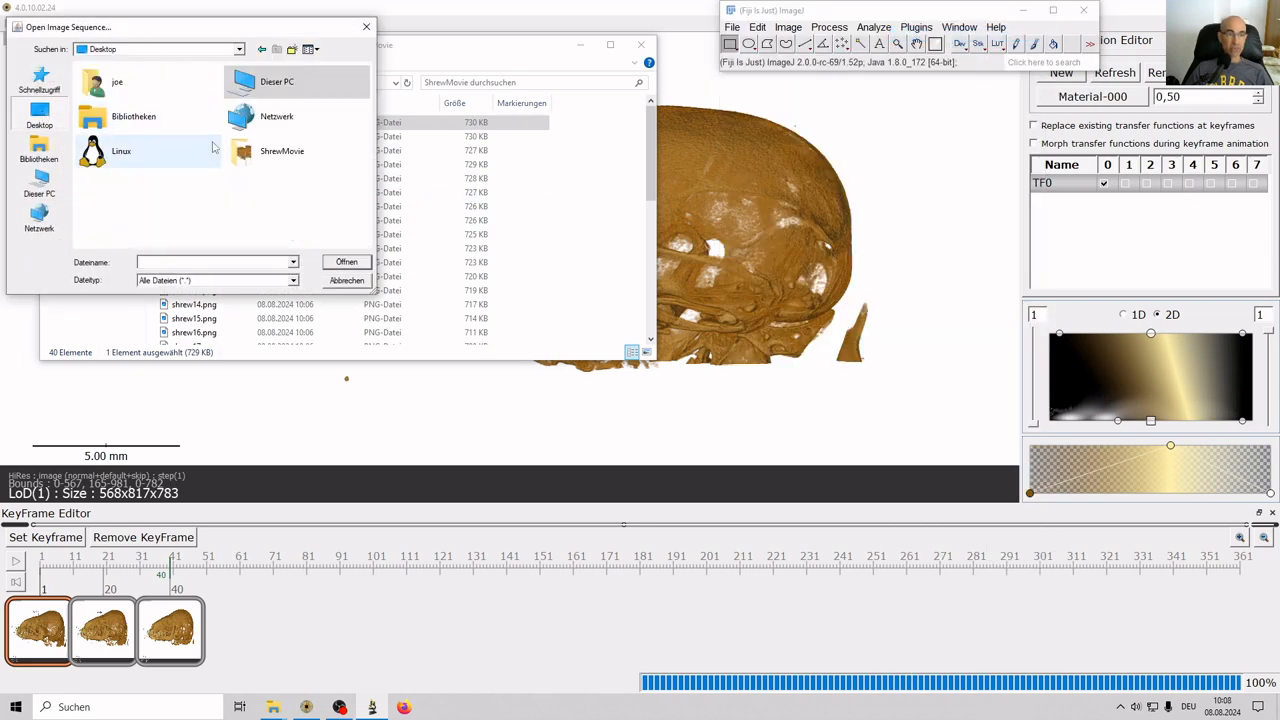
pyautogui.doubleClick(110, 84)
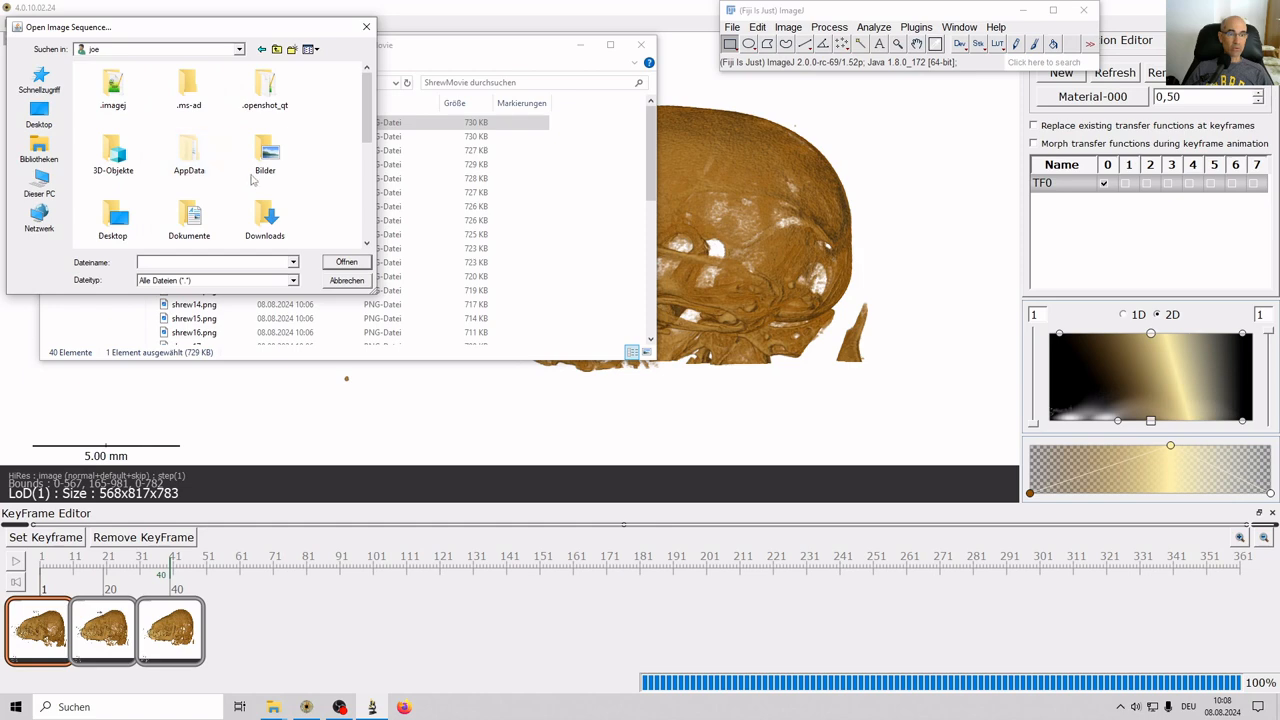
pyautogui.scroll(-1, 200, 150)
pyautogui.click(110, 125)
pyautogui.doubleClick(111, 124)
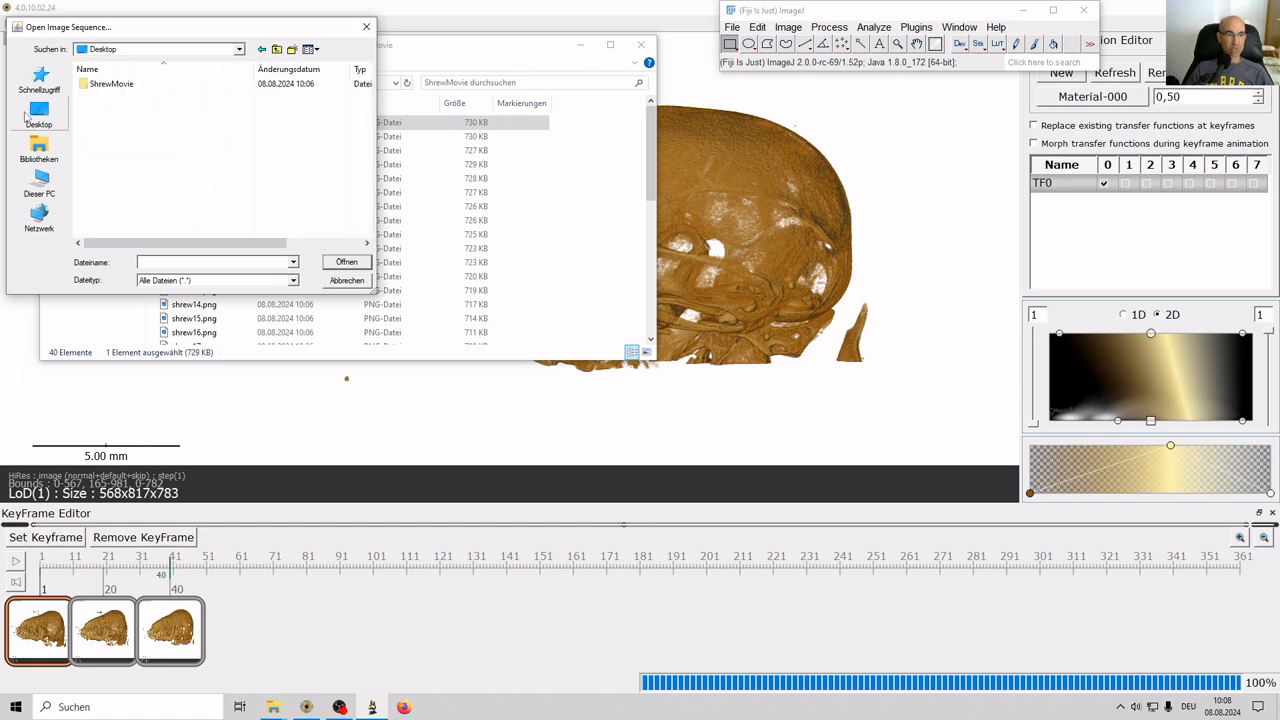
pyautogui.doubleClick(110, 84)
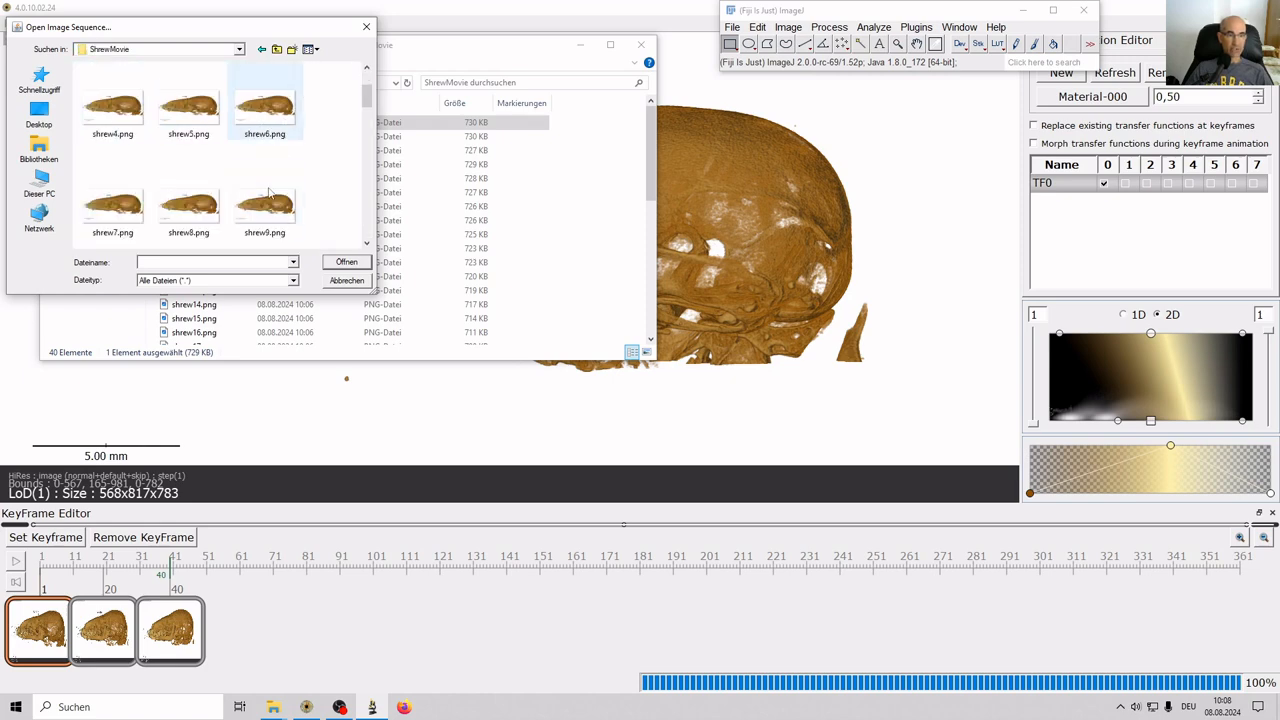
pyautogui.scroll(-10, 268, 193)
pyautogui.scroll(10, 268, 193)
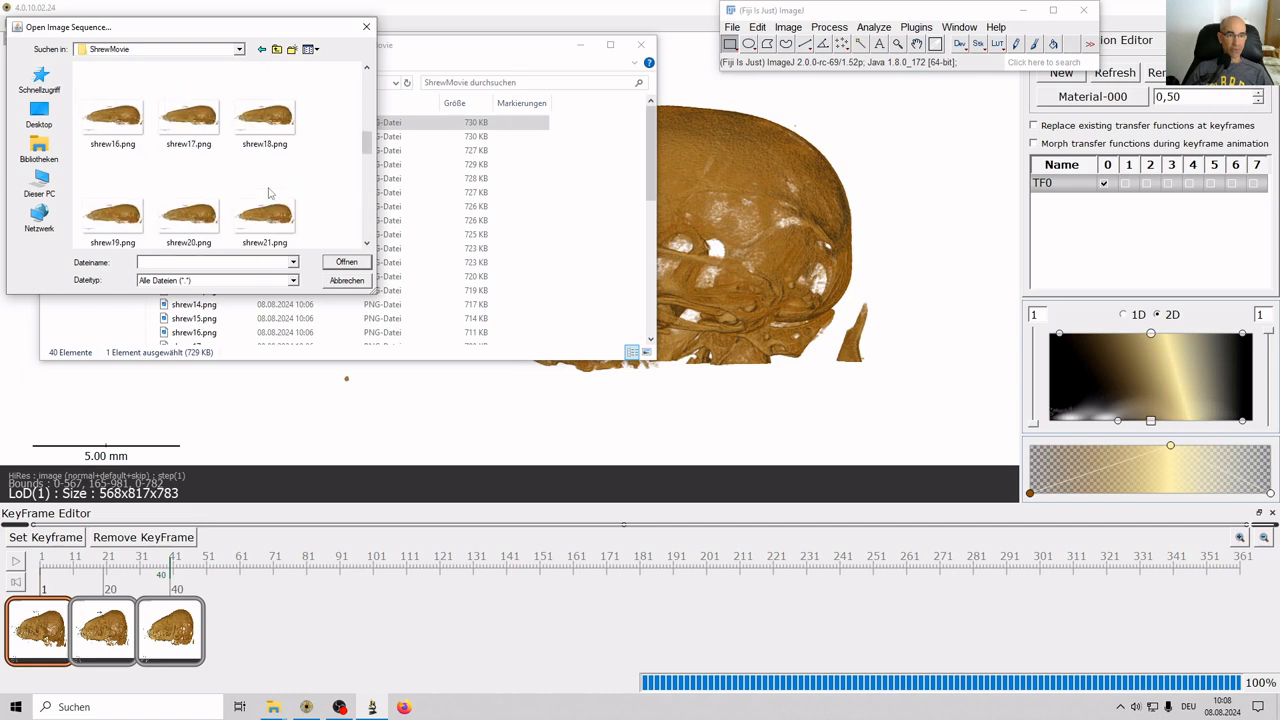
pyautogui.click(111, 119)
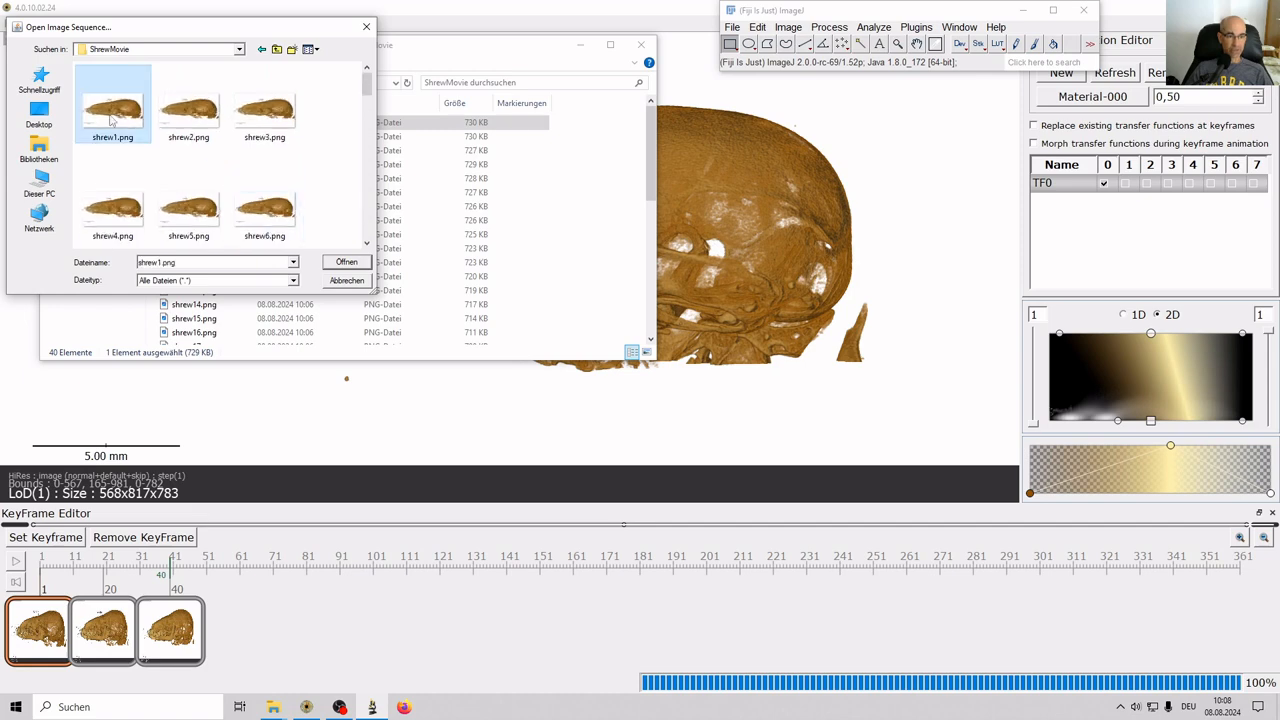
pyautogui.click(339, 265)
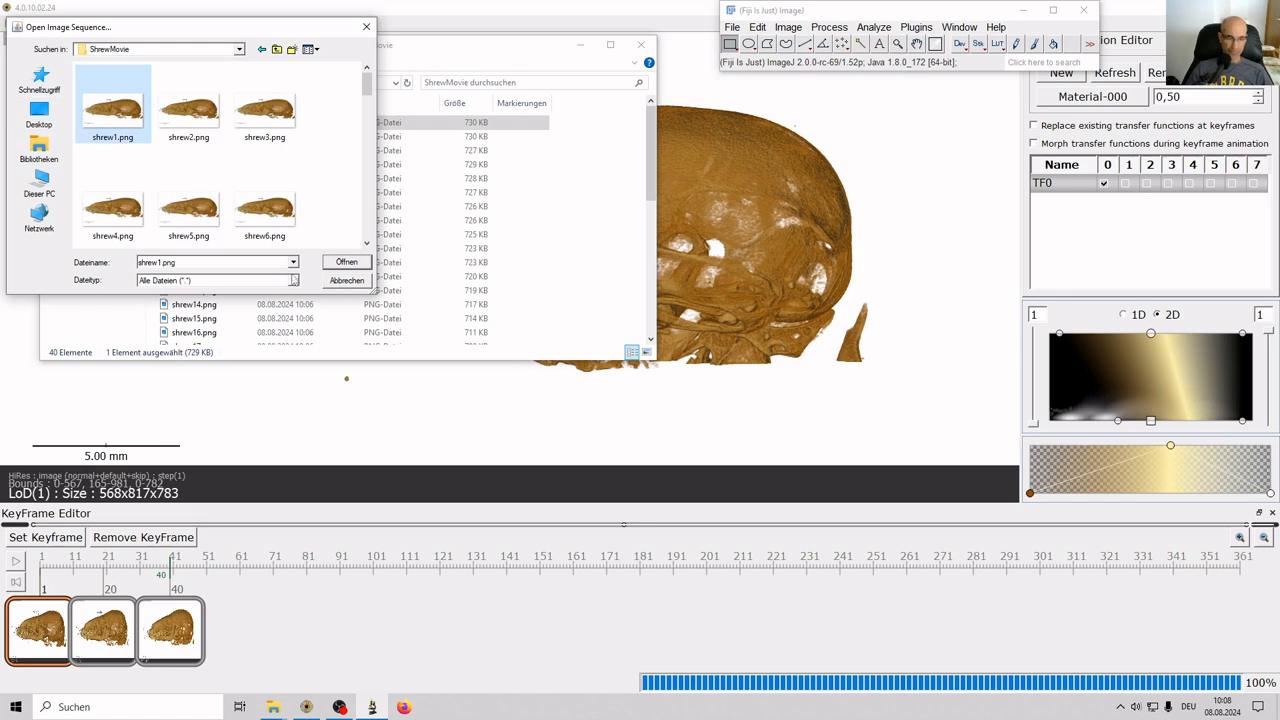
# Load the 40-image sequence with Use virtual stack ticked in Sequence Options.
pyautogui.click(339, 265)
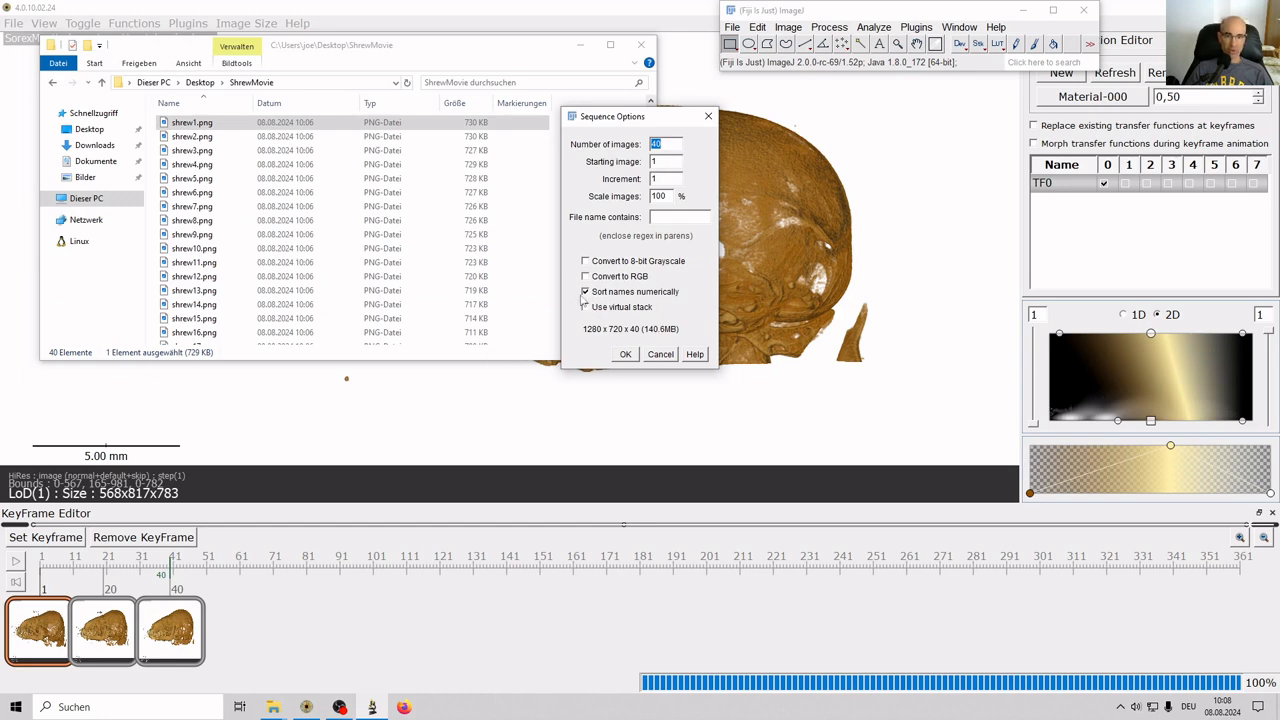
pyautogui.click(586, 308)
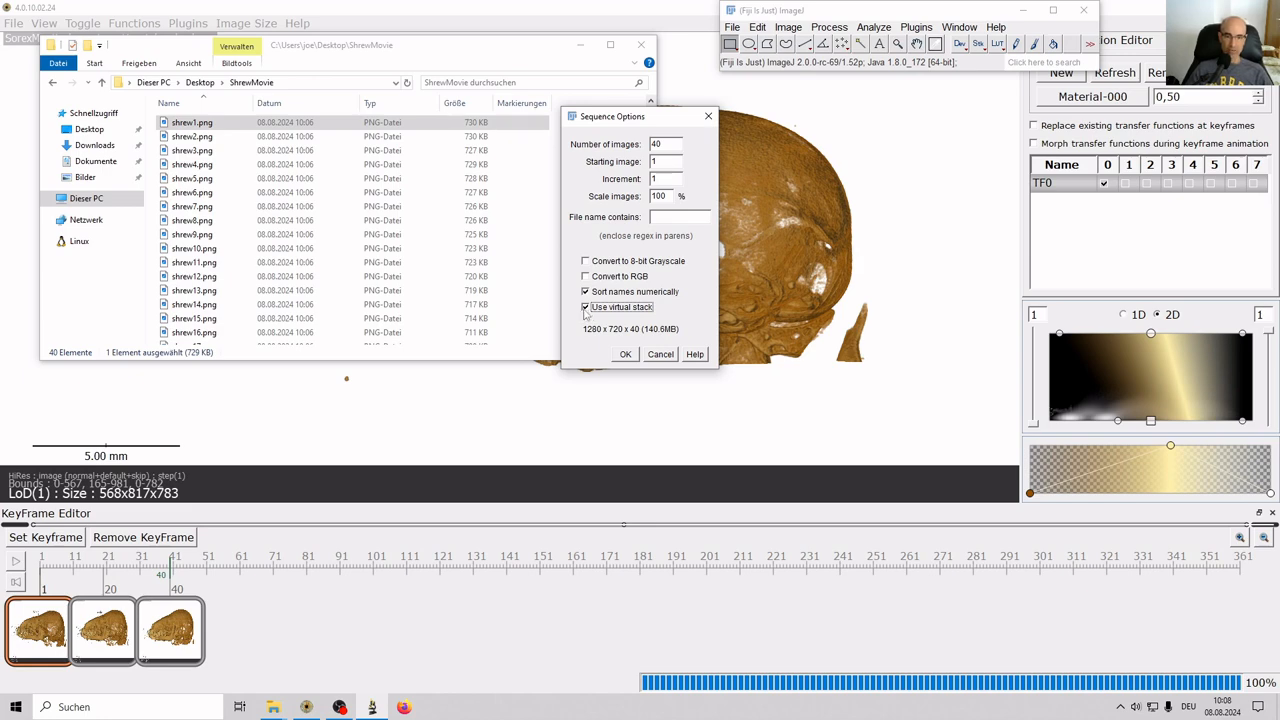
pyautogui.click(625, 355)
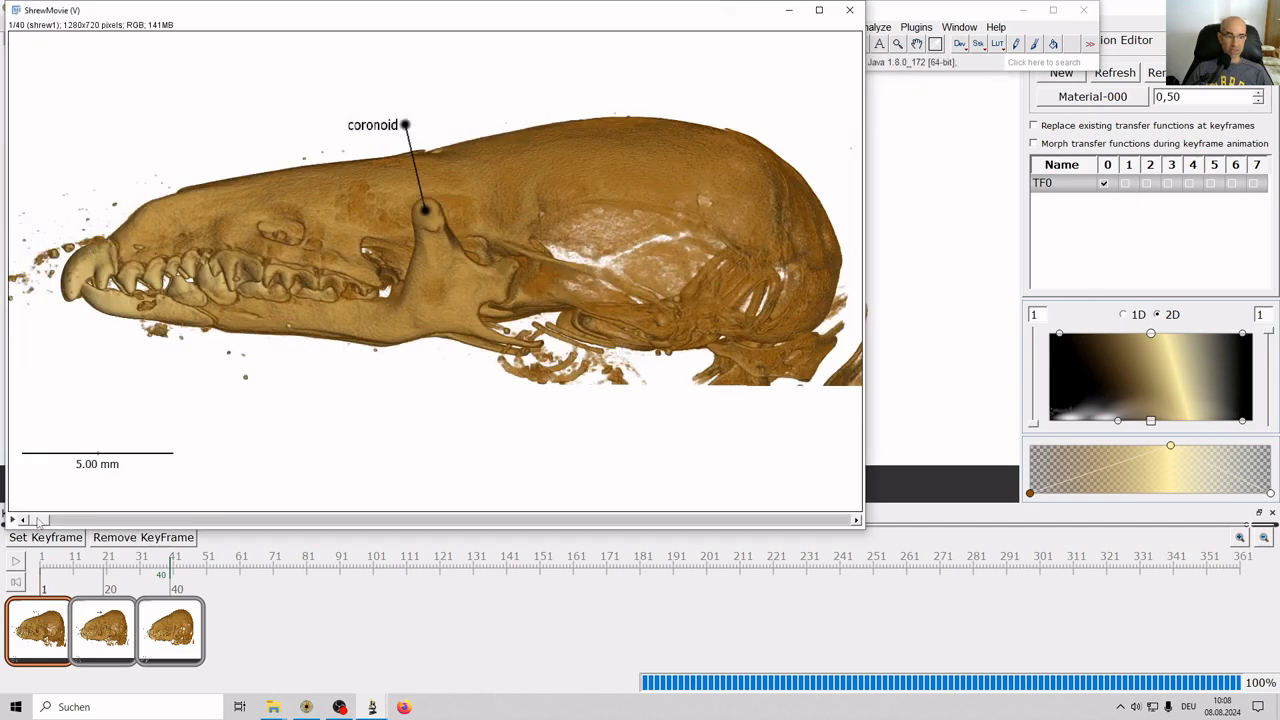
pyautogui.moveTo(40, 520)
pyautogui.mouseDown()
pyautogui.moveTo(727, 489)
pyautogui.moveTo(822, 515)
pyautogui.moveTo(28, 520)
pyautogui.mouseUp()
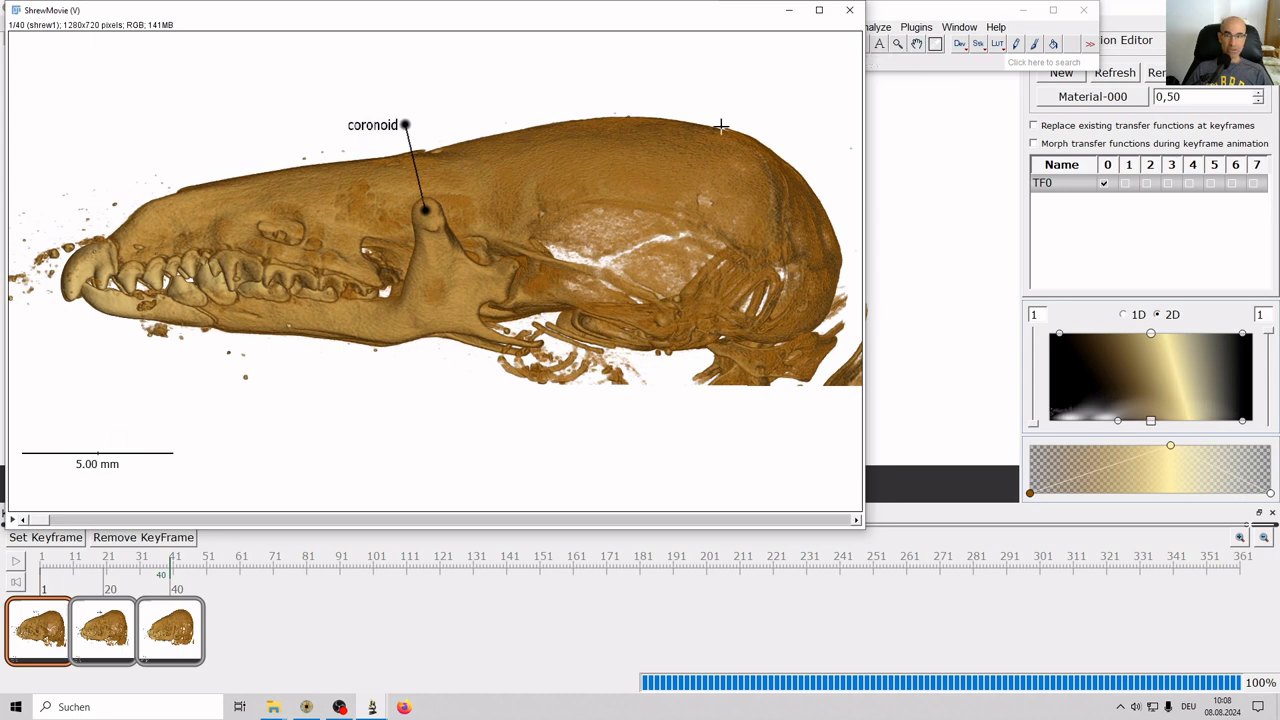
# From Fiji's File menu, start Save As > AVI for the stack.
pyautogui.click(980, 6)
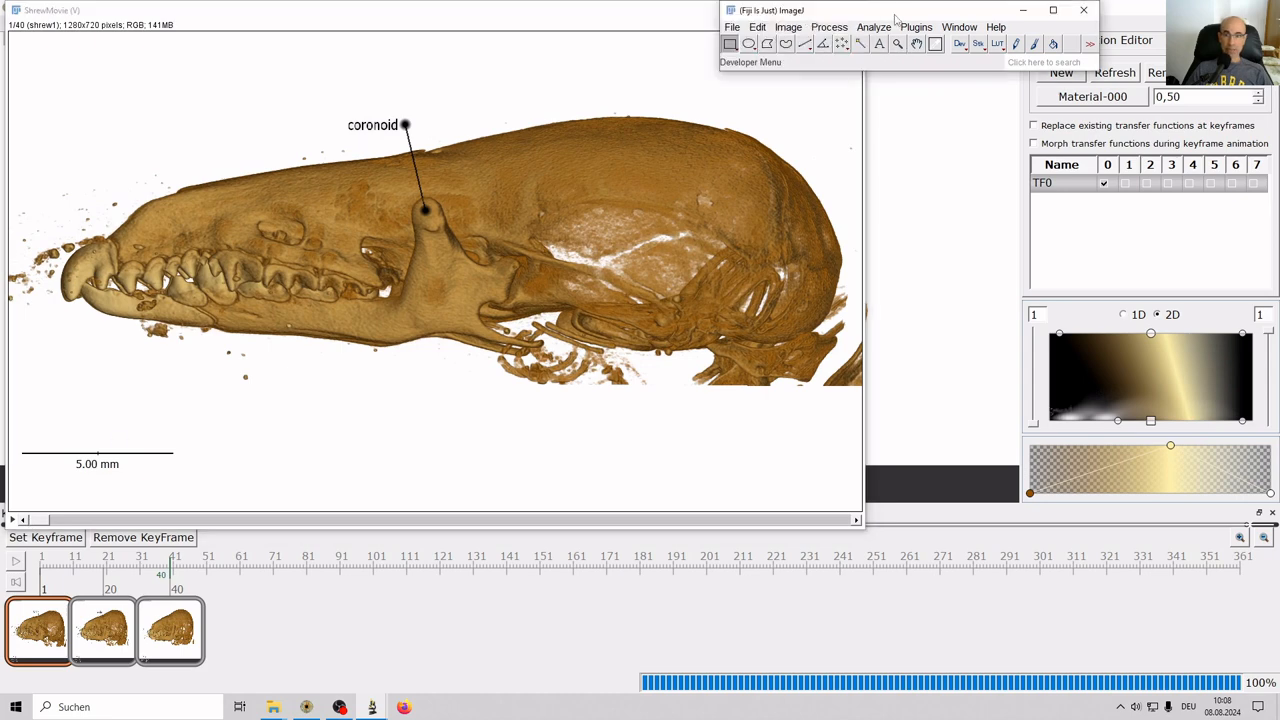
pyautogui.click(733, 28)
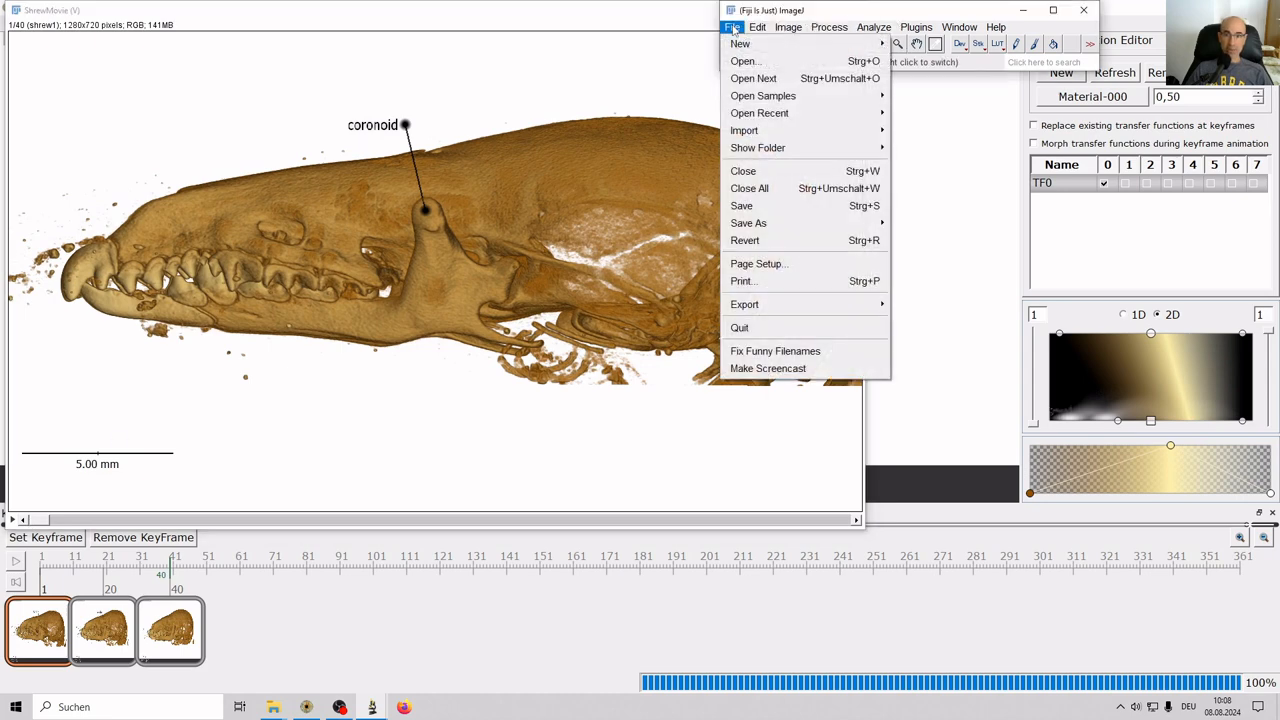
pyautogui.moveTo(752, 229)
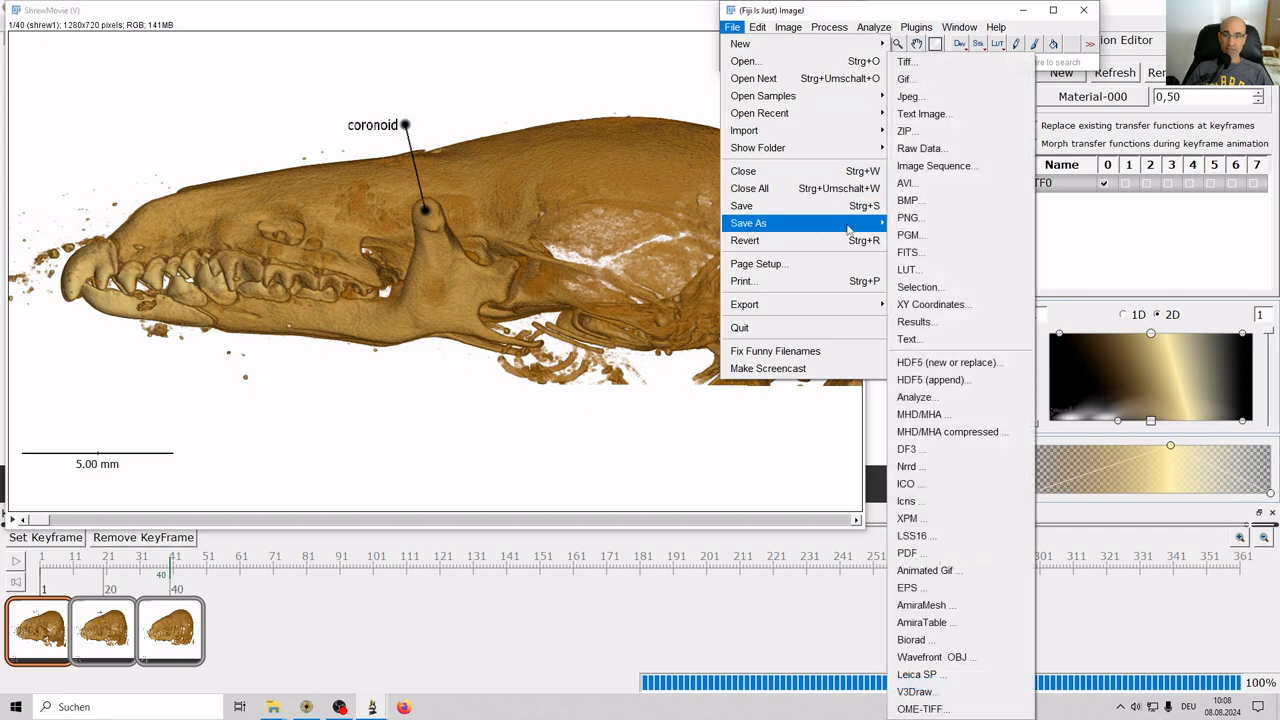
pyautogui.click(916, 186)
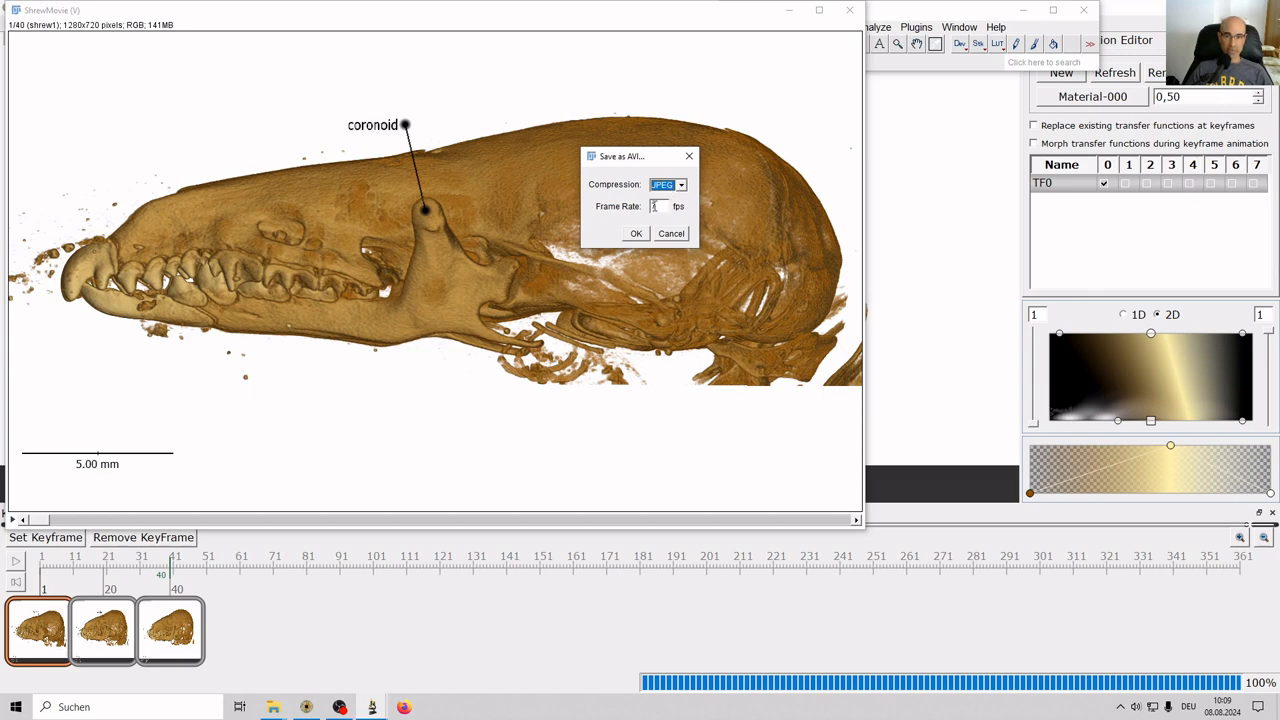
# Keep JPEG compression, set 3 fps, and save as ShrewMovie.avi in ShrewMovie.
pyautogui.click(680, 185)
pyautogui.click(680, 186)
pyautogui.doubleClick(655, 205)
pyautogui.write('1')
pyautogui.click(636, 234)
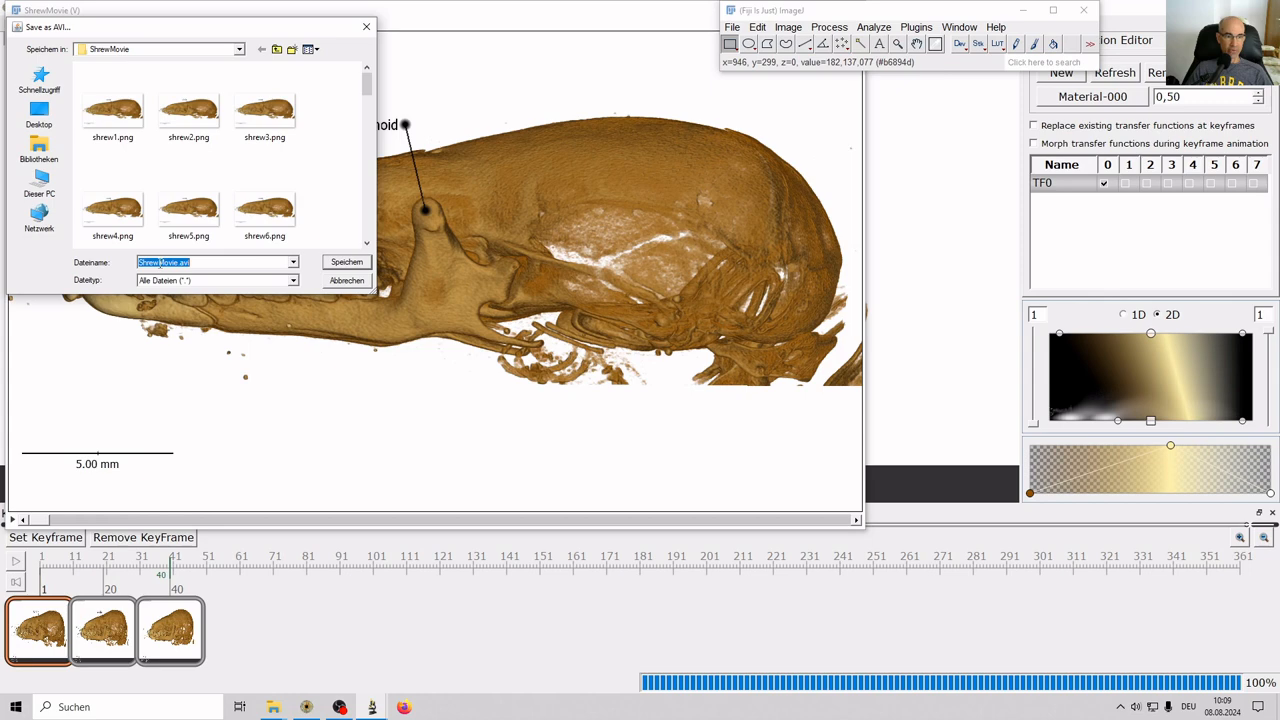
pyautogui.click(346, 262)
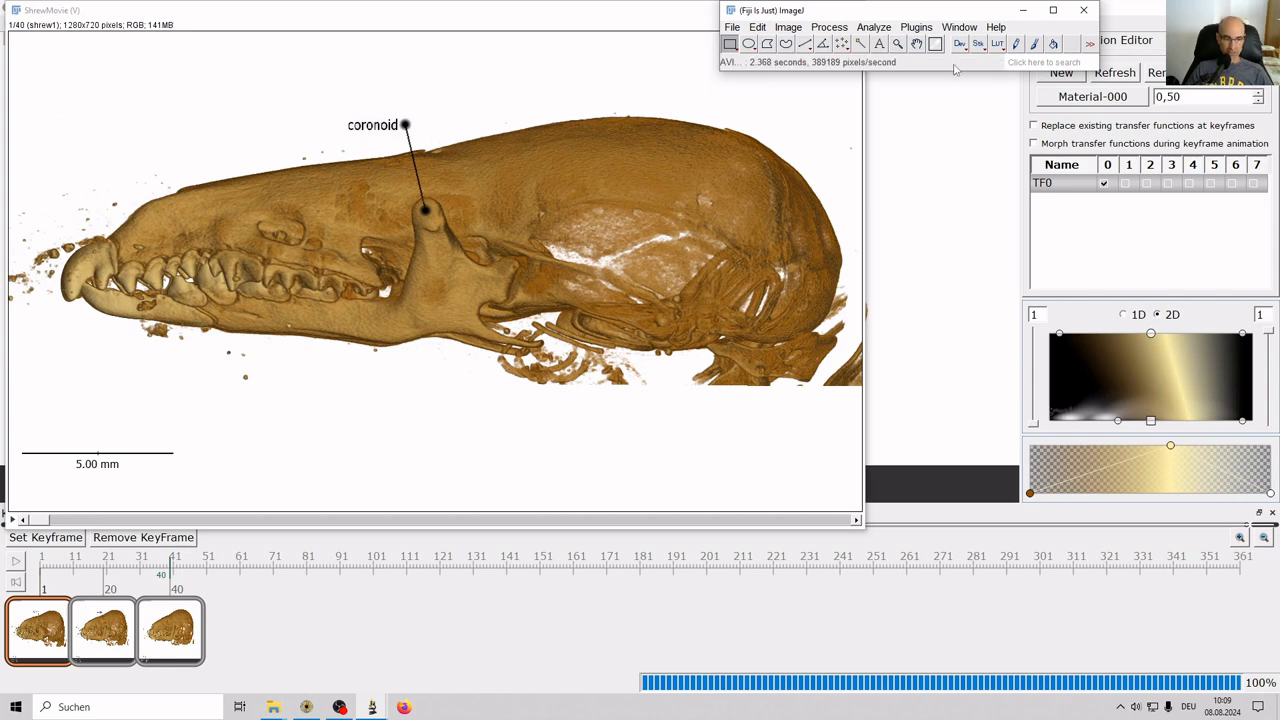
pyautogui.hotkey('alt', 'Tab')
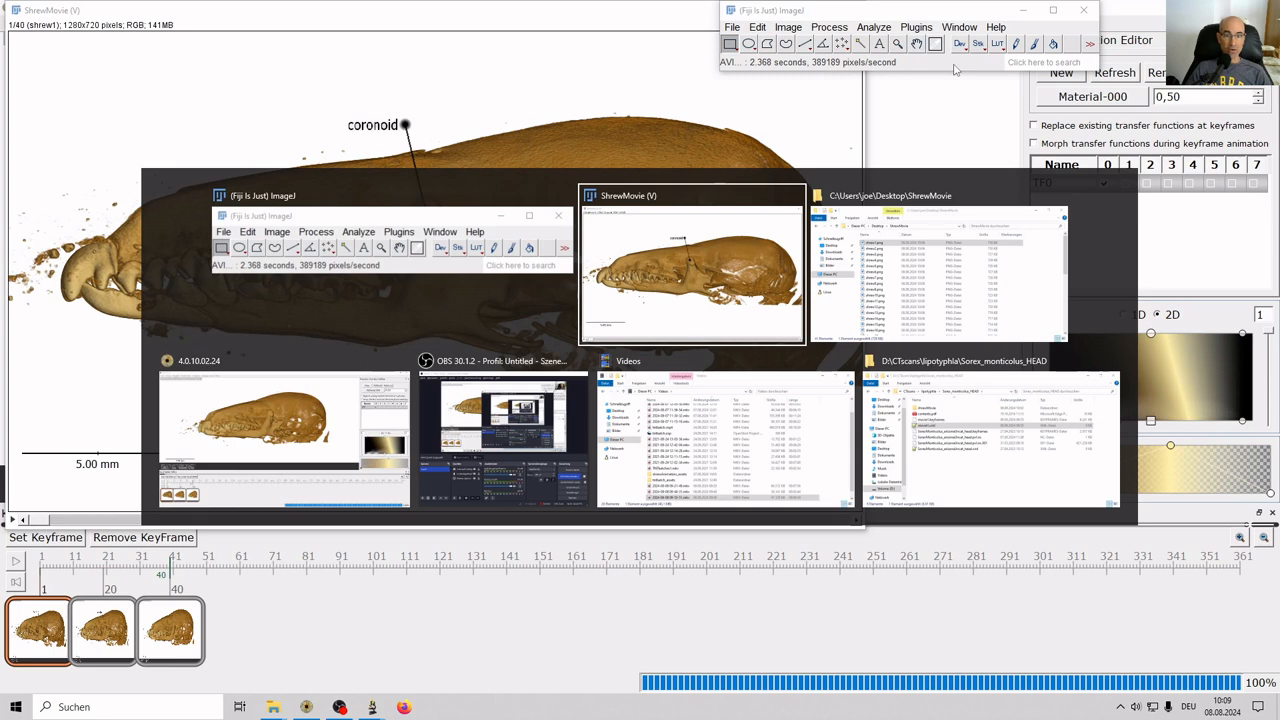
pyautogui.hotkey('alt', 'Tab')
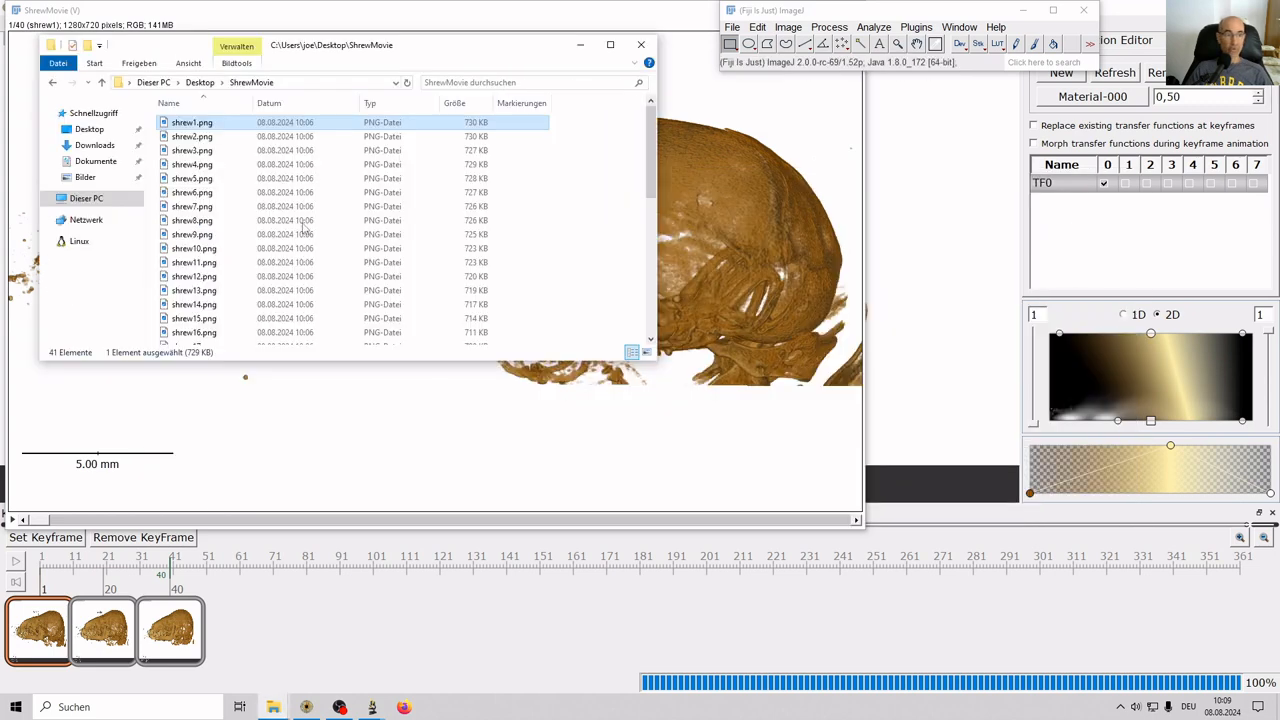
# Open ShrewMovie.avi with VLC media player and decline the VLC update.
pyautogui.click(187, 262)
pyautogui.press('End')
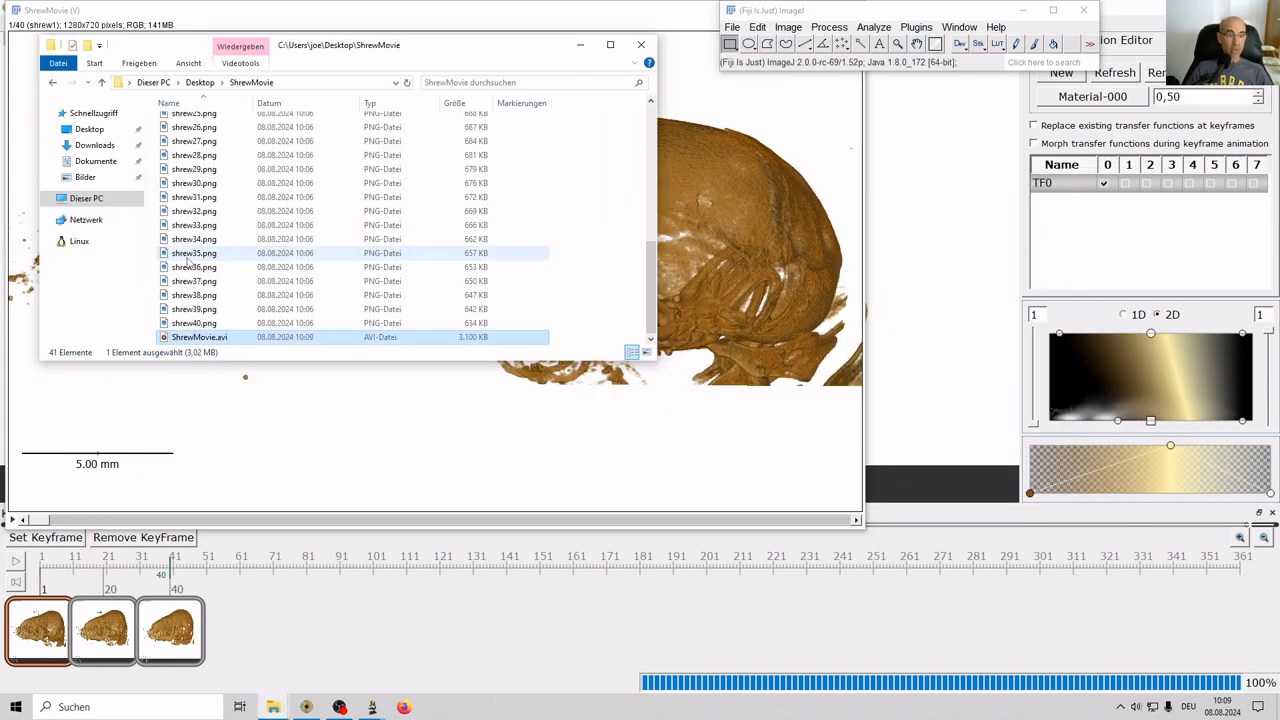
pyautogui.rightClick(210, 342)
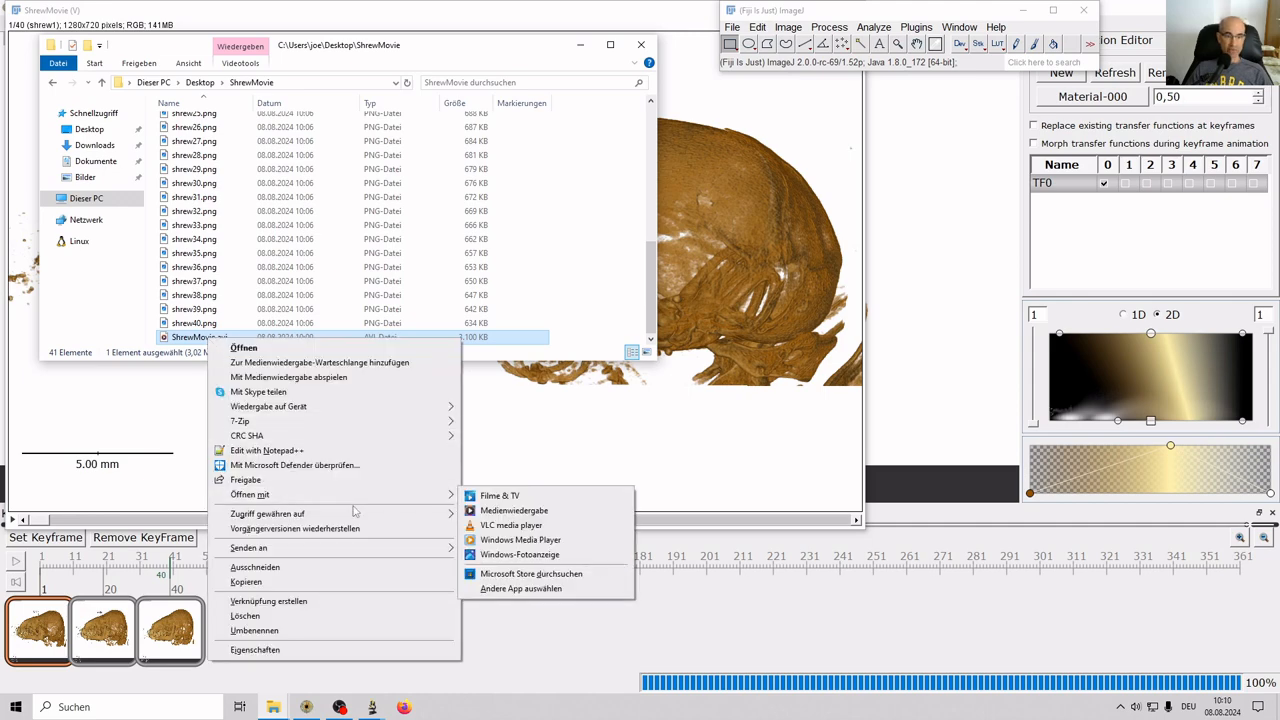
pyautogui.click(494, 527)
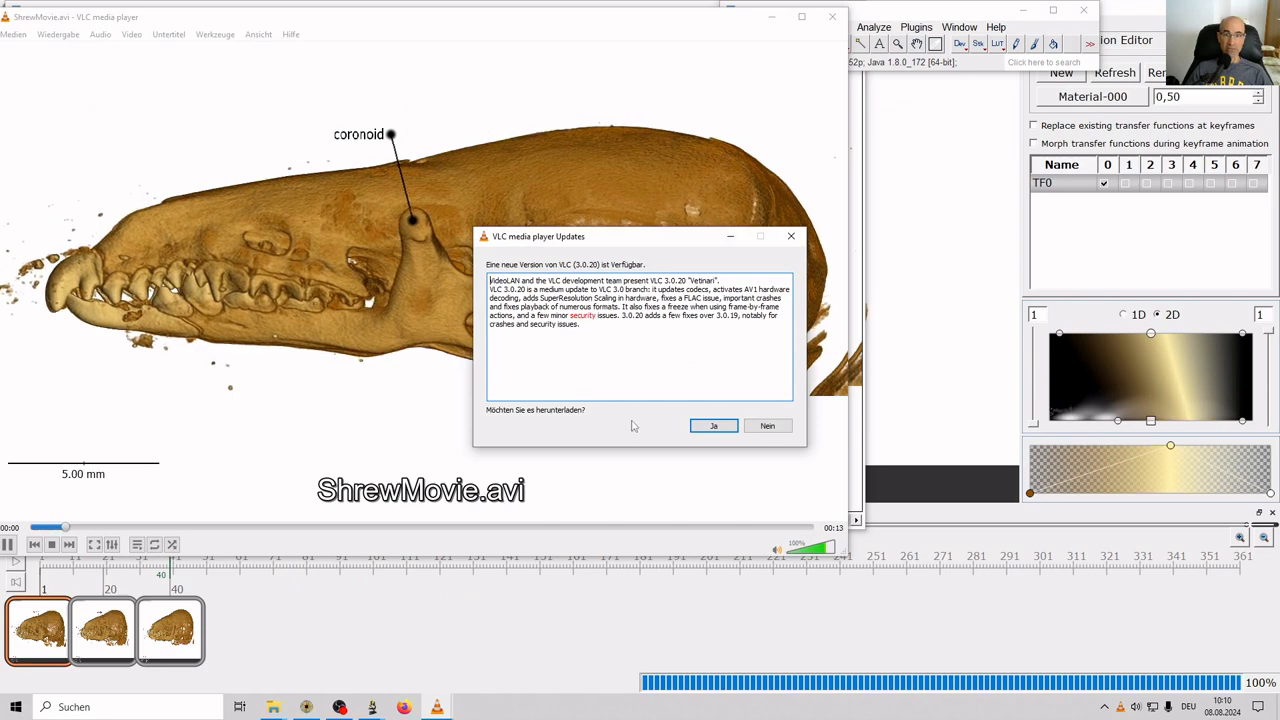
pyautogui.click(767, 426)
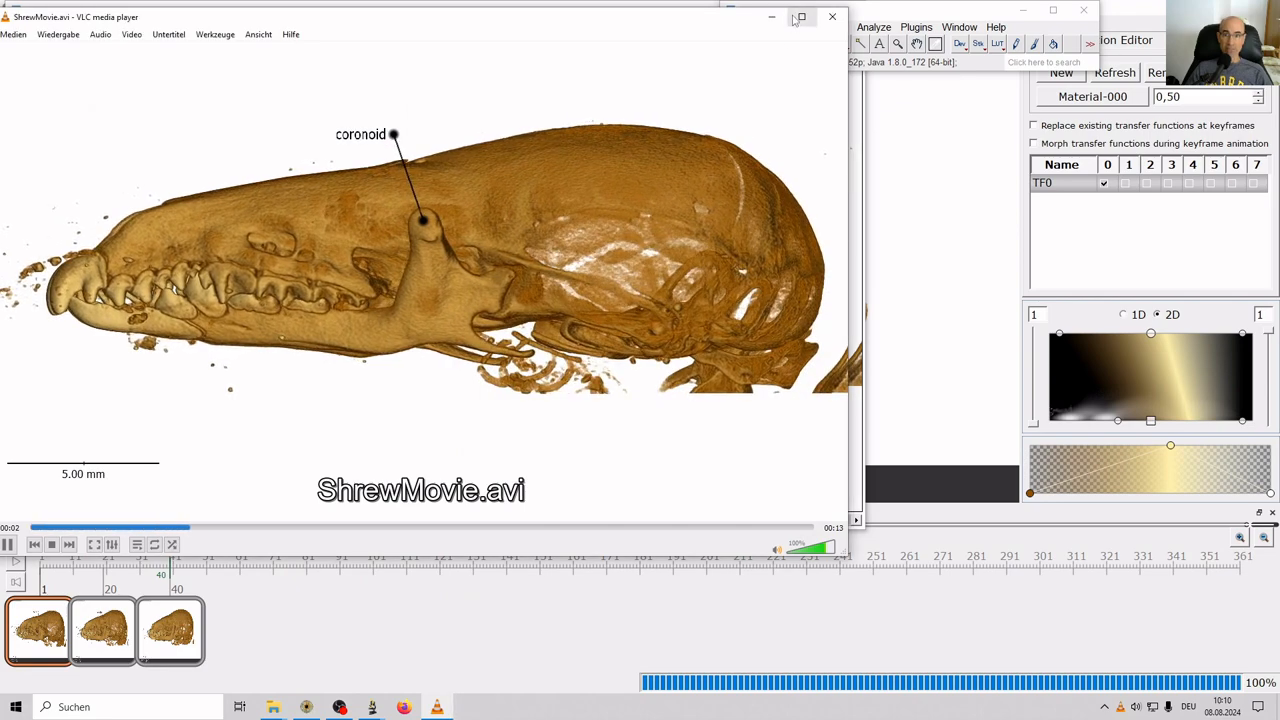